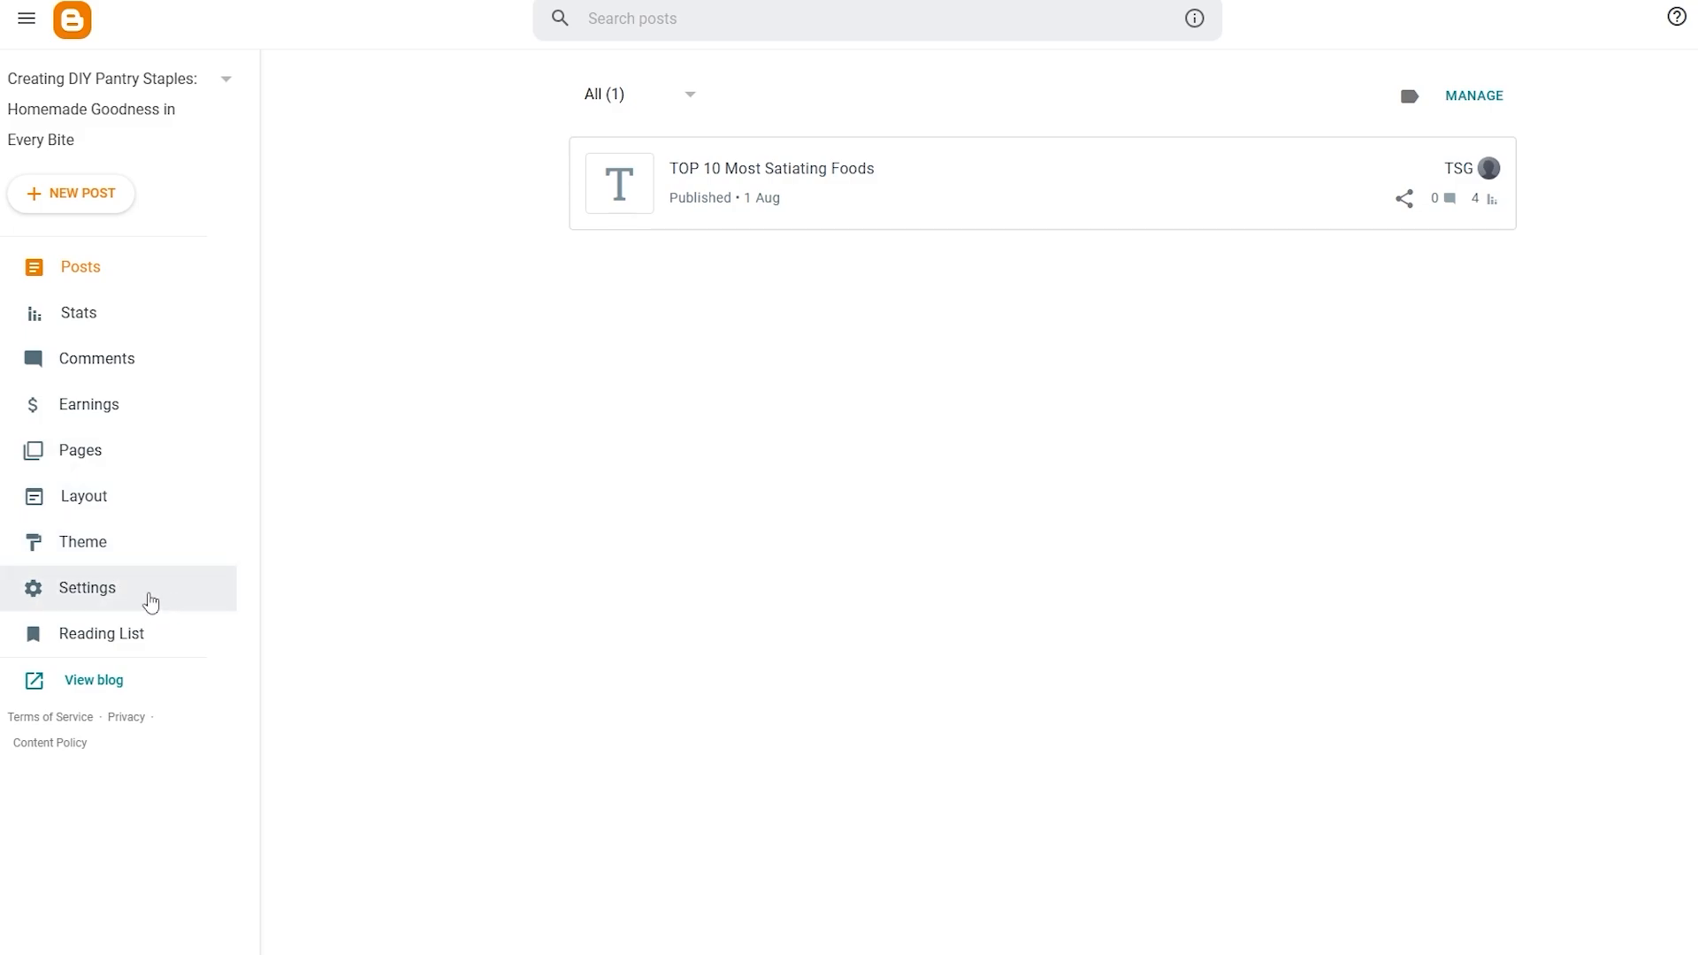
# Step: Open the blog's settings and locate the custom domain option in the Publishing section
pyautogui.click(151, 601)
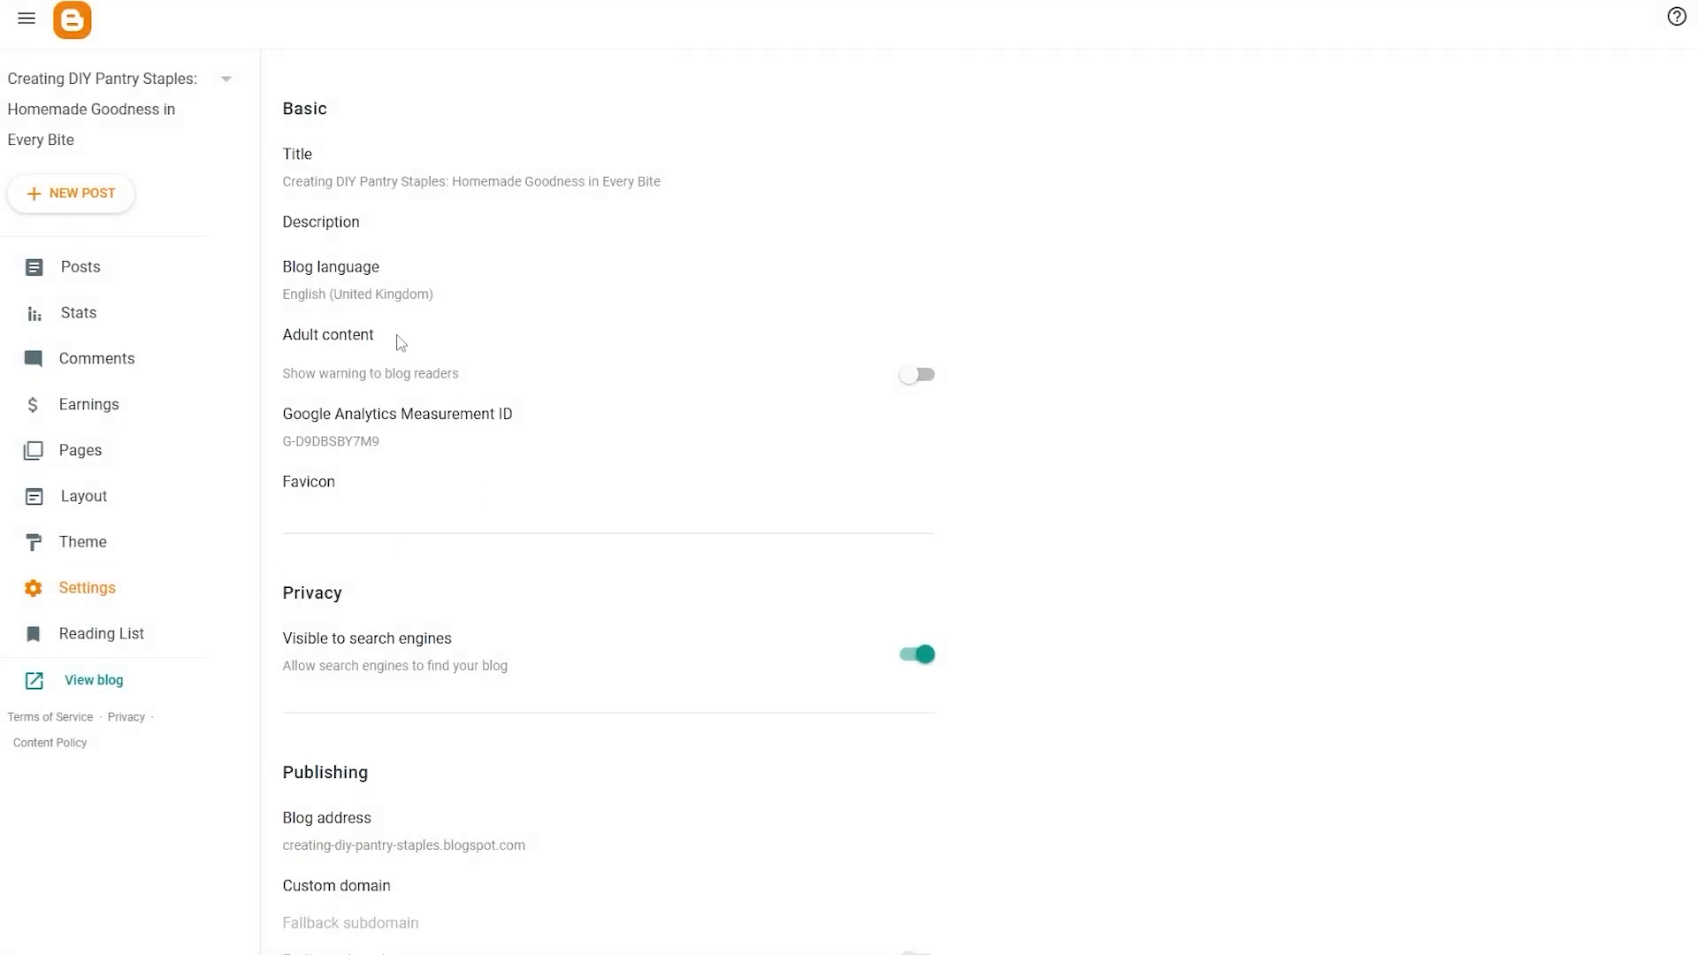
pyautogui.scroll(-5, 399, 342)
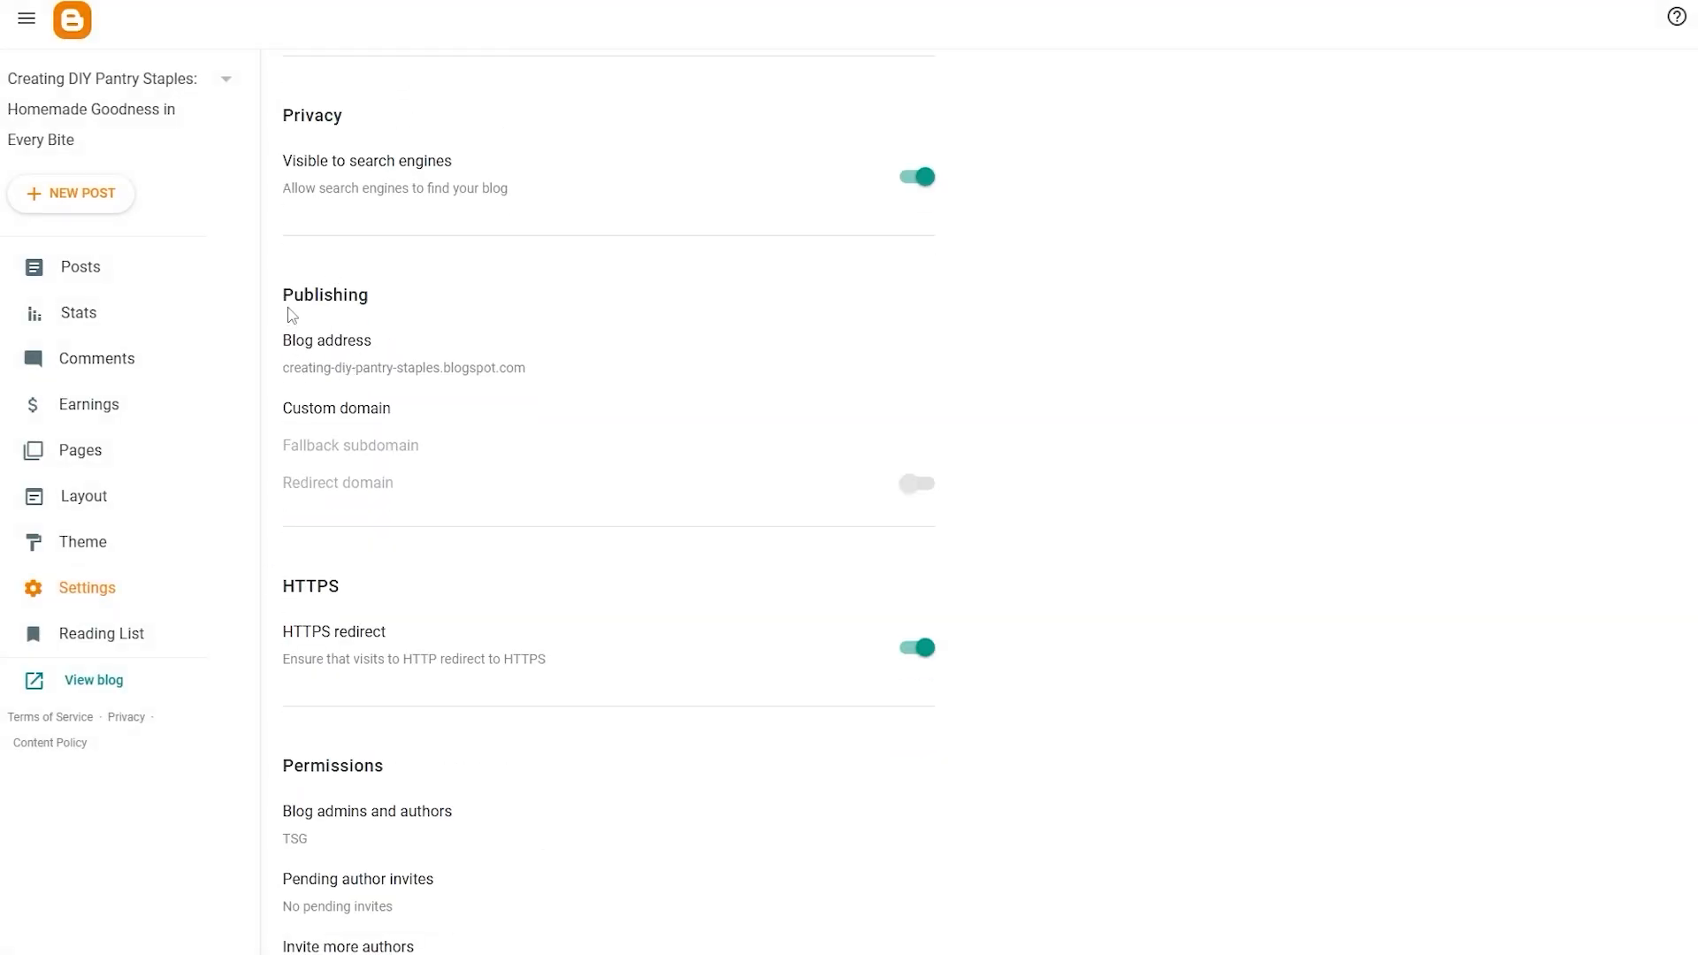
pyautogui.doubleClick(337, 293)
pyautogui.moveTo(285, 408); pyautogui.dragTo(392, 413)
pyautogui.click(1265, 328)
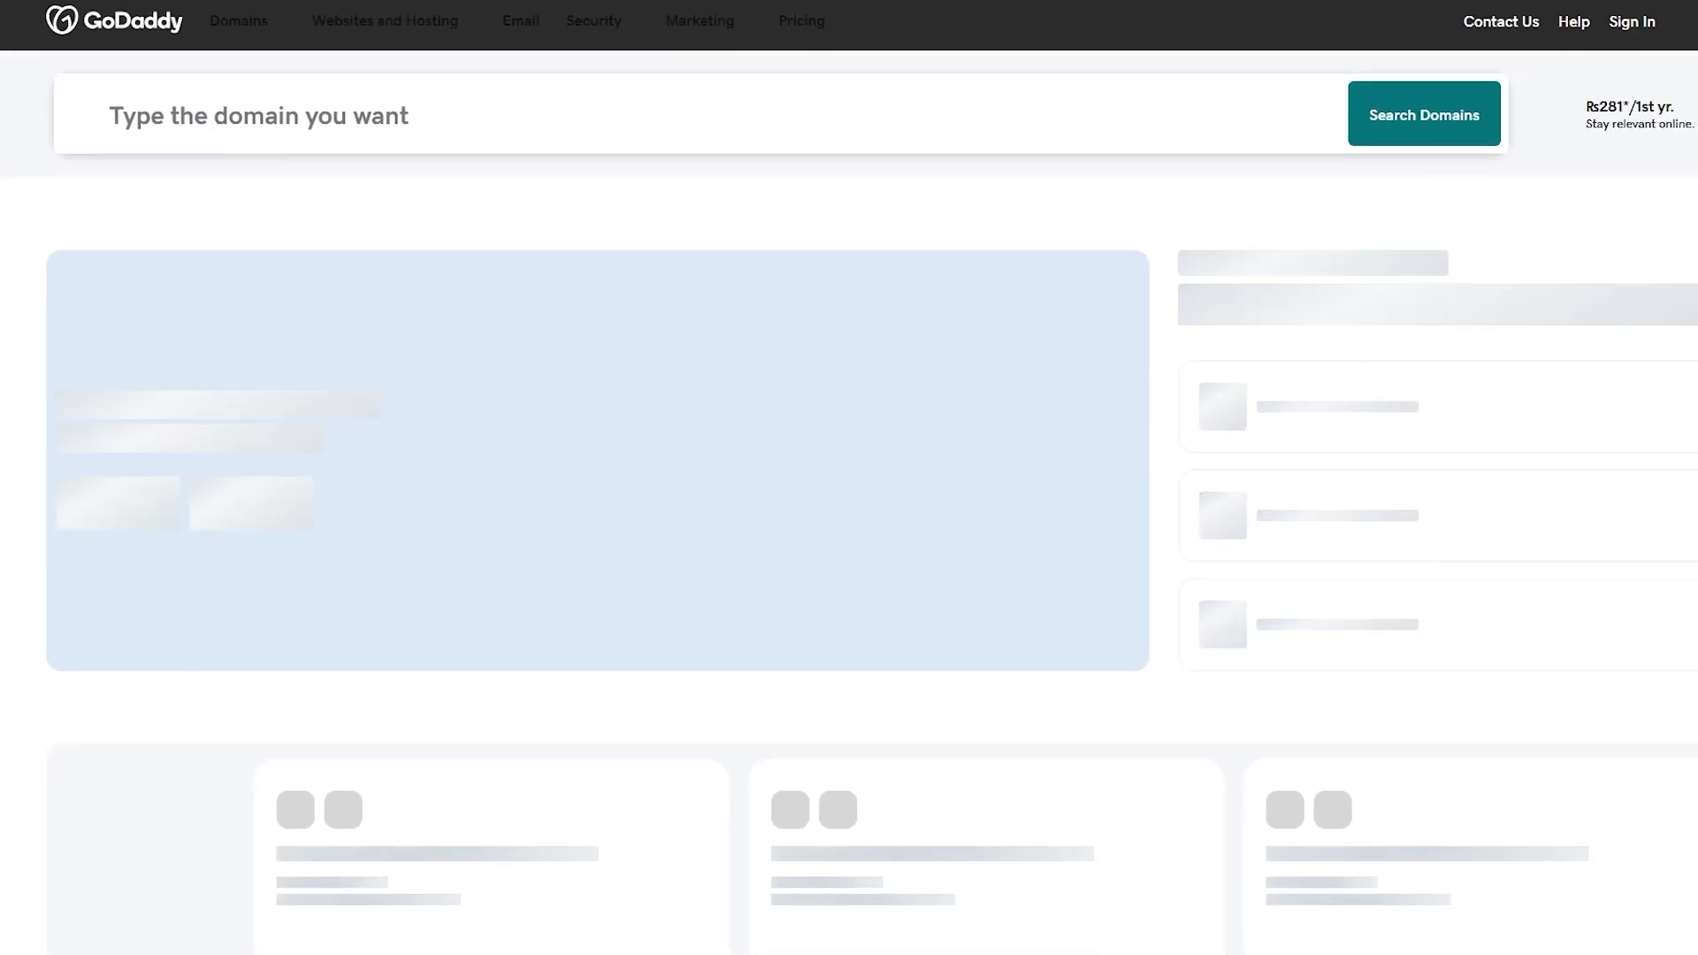
# Step: Switch to GoDaddy, sign in to the account, and open the DNS records of zonked.site from the owned products
pyautogui.click(1632, 21)
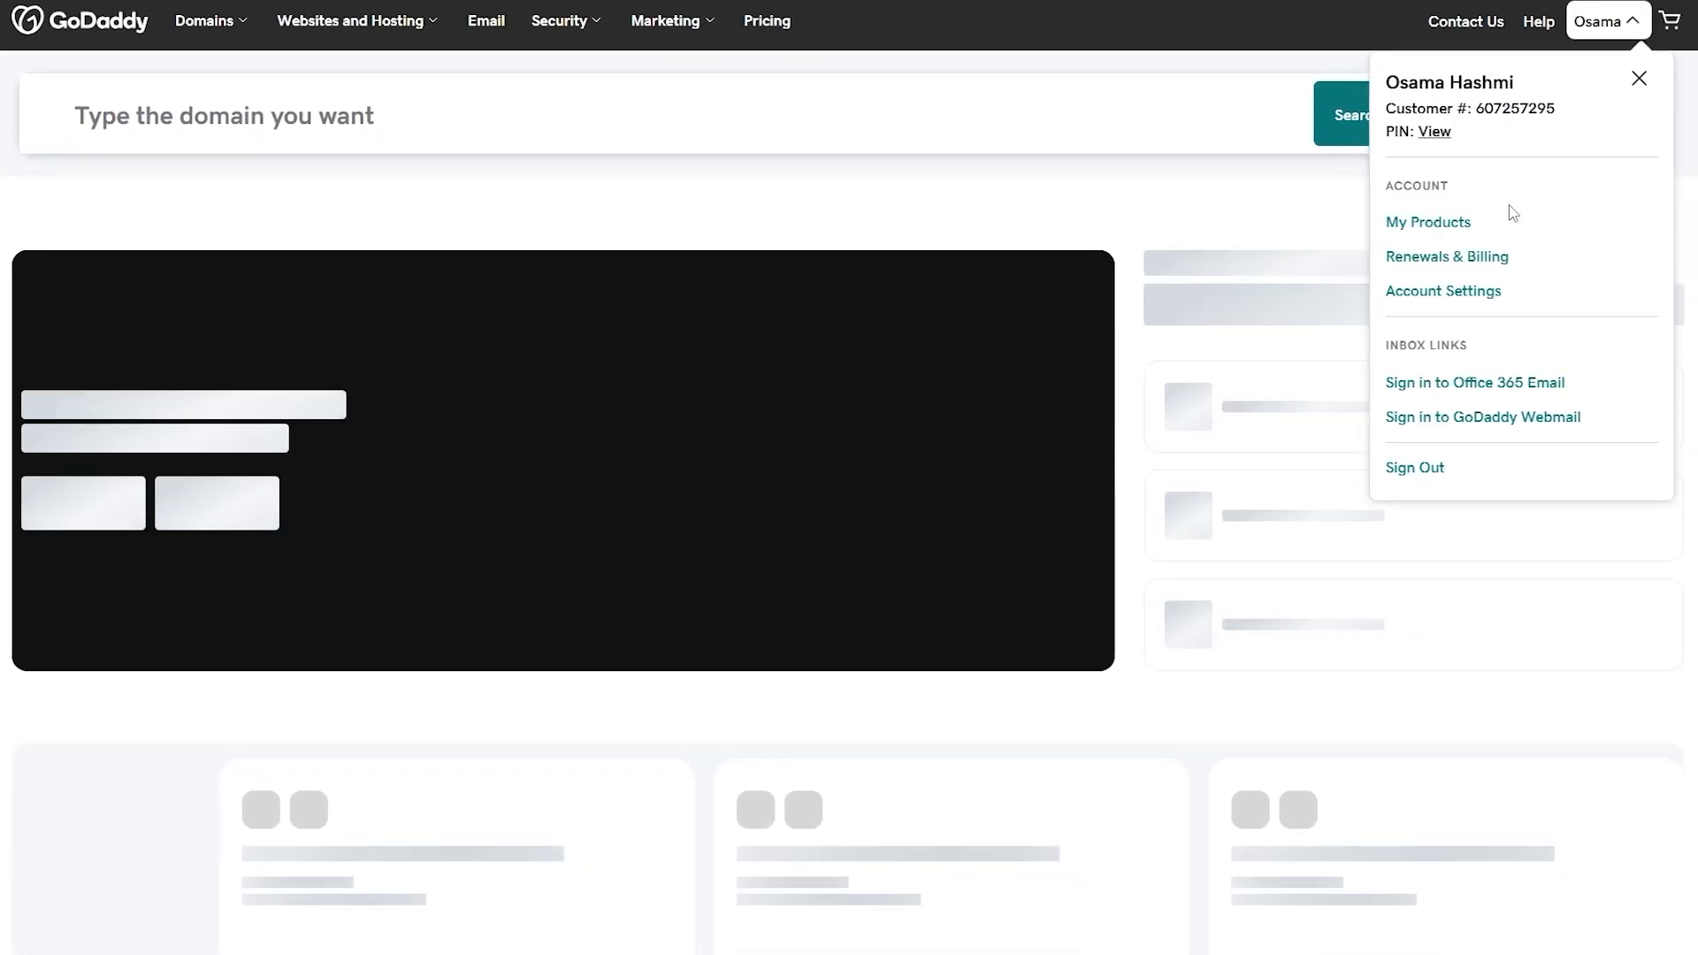
pyautogui.click(1428, 226)
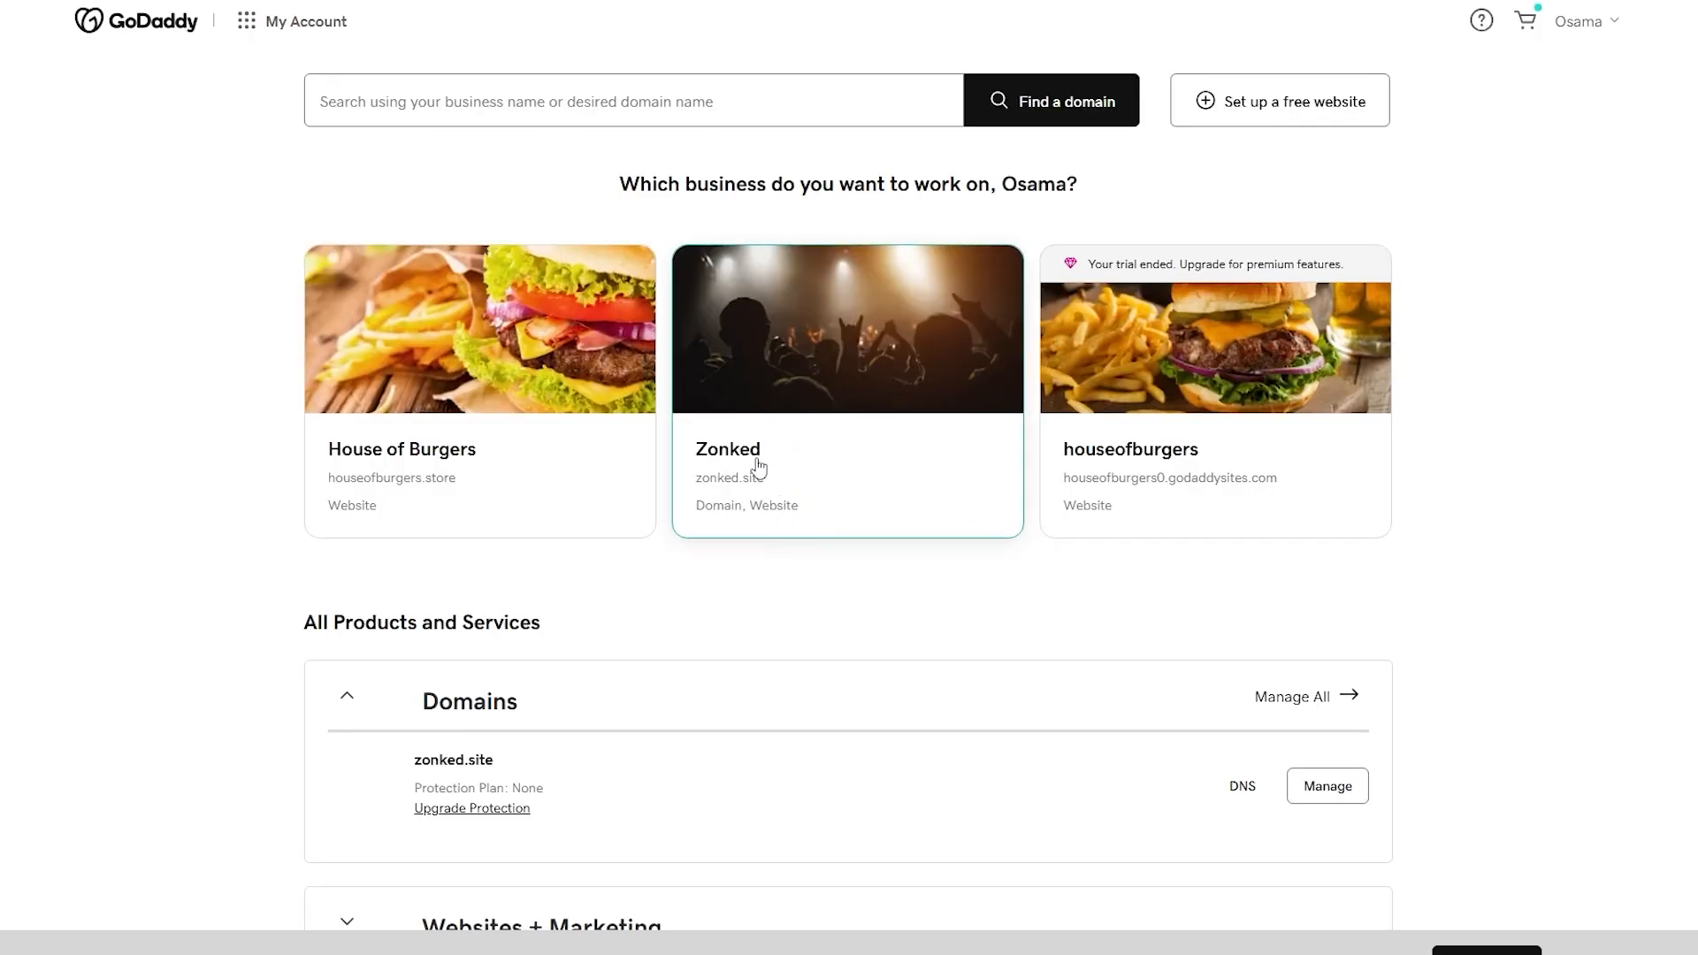
pyautogui.scroll(-2, 758, 466)
pyautogui.moveTo(315, 456); pyautogui.dragTo(567, 447)
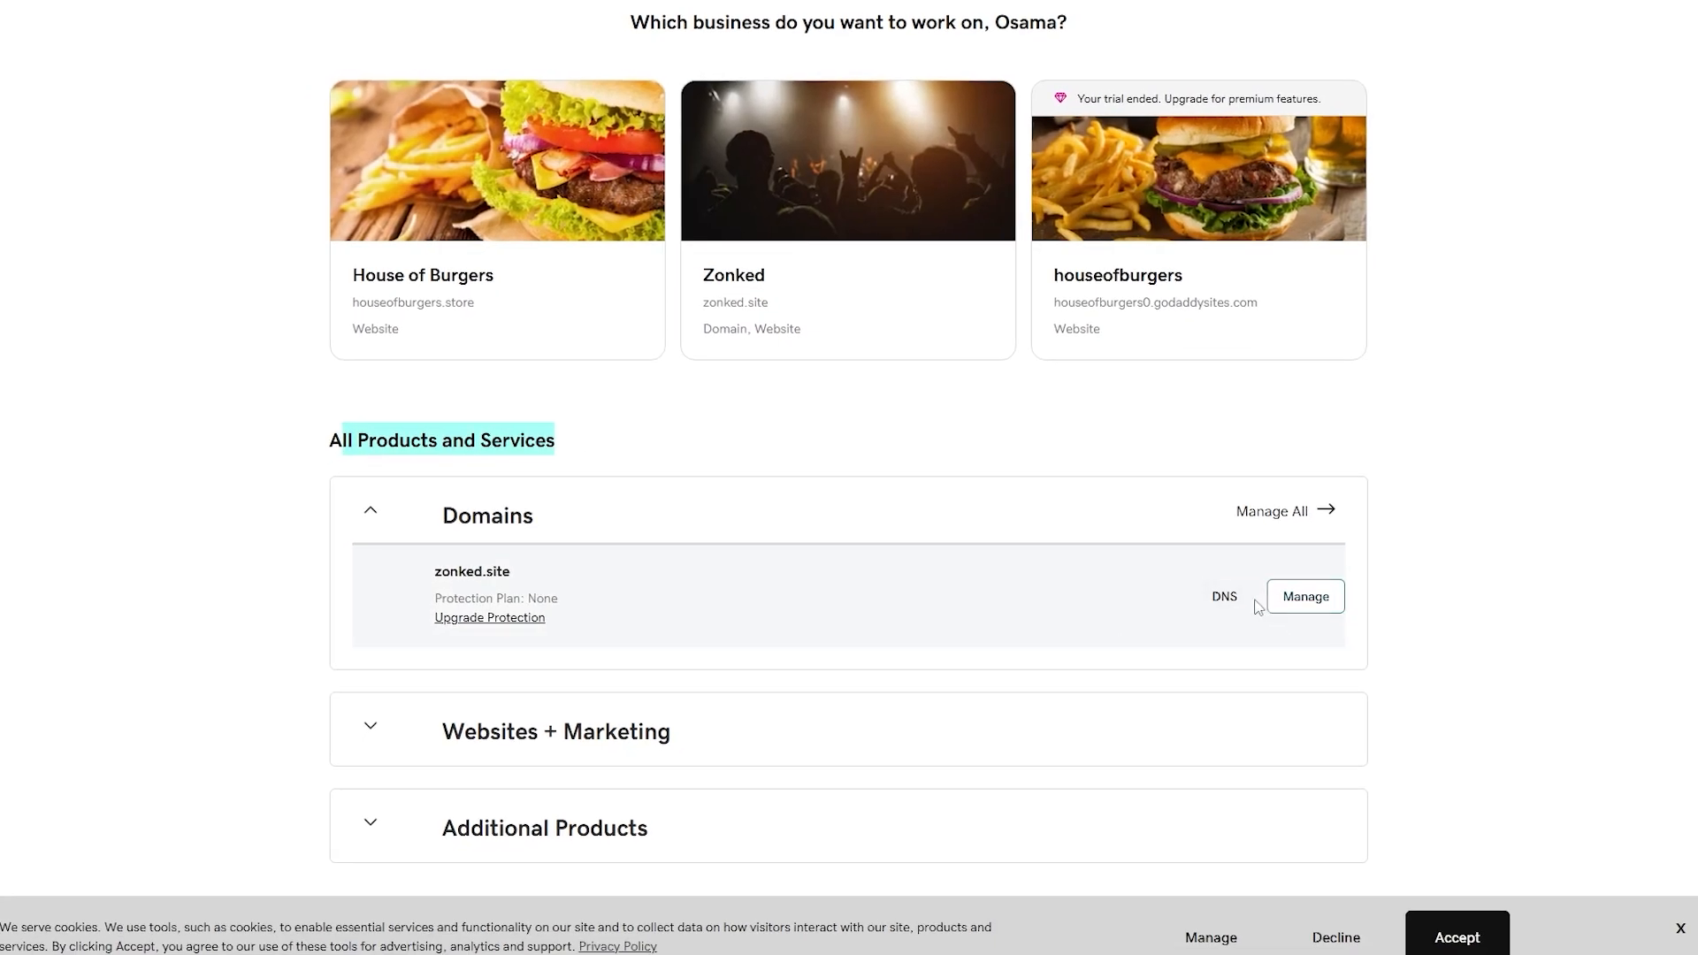
pyautogui.click(1227, 599)
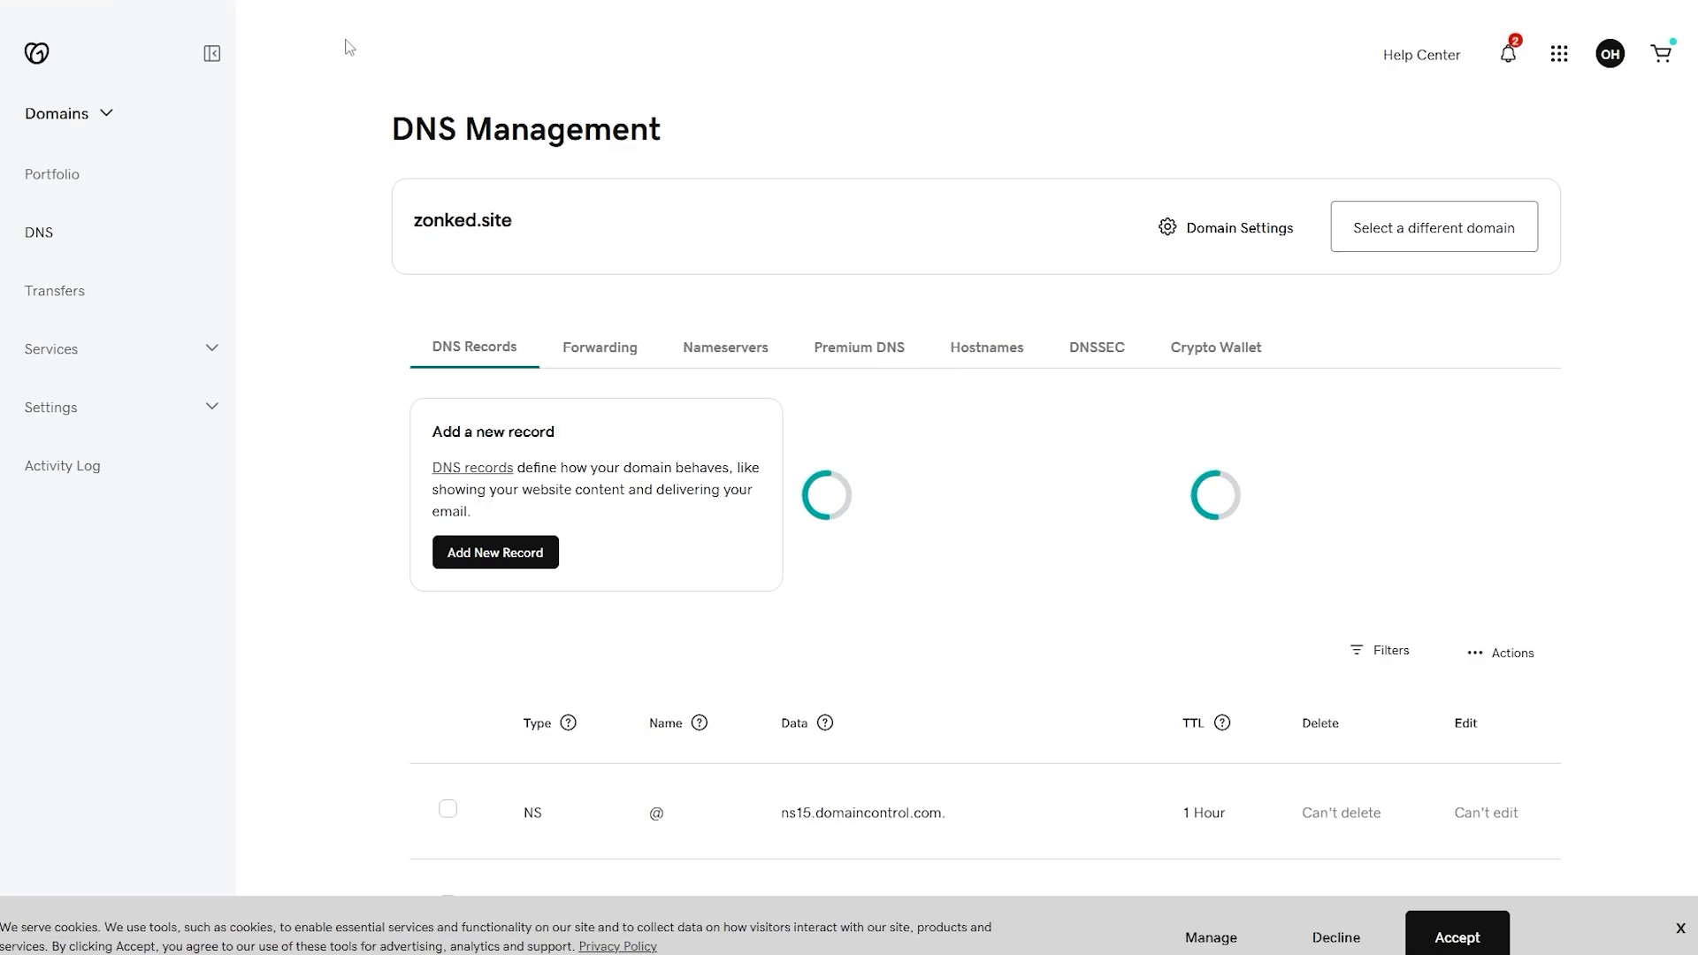
pyautogui.scroll(-4, 670, 587)
pyautogui.scroll(-1, 670, 589)
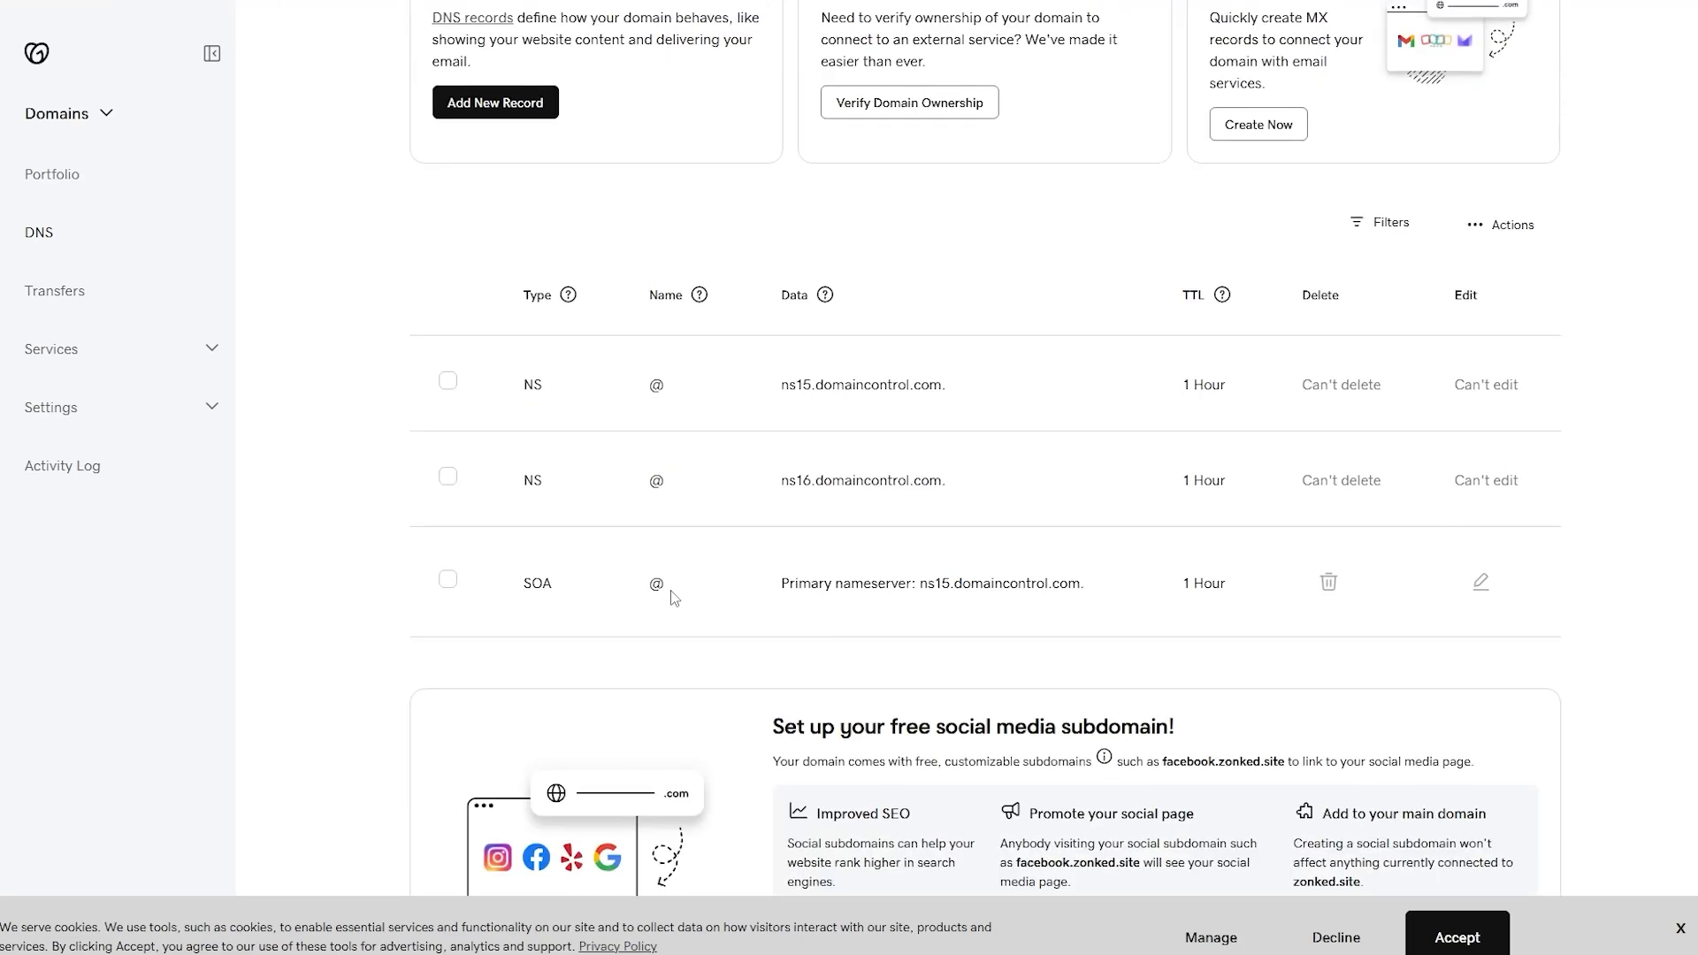
pyautogui.scroll(4, 670, 590)
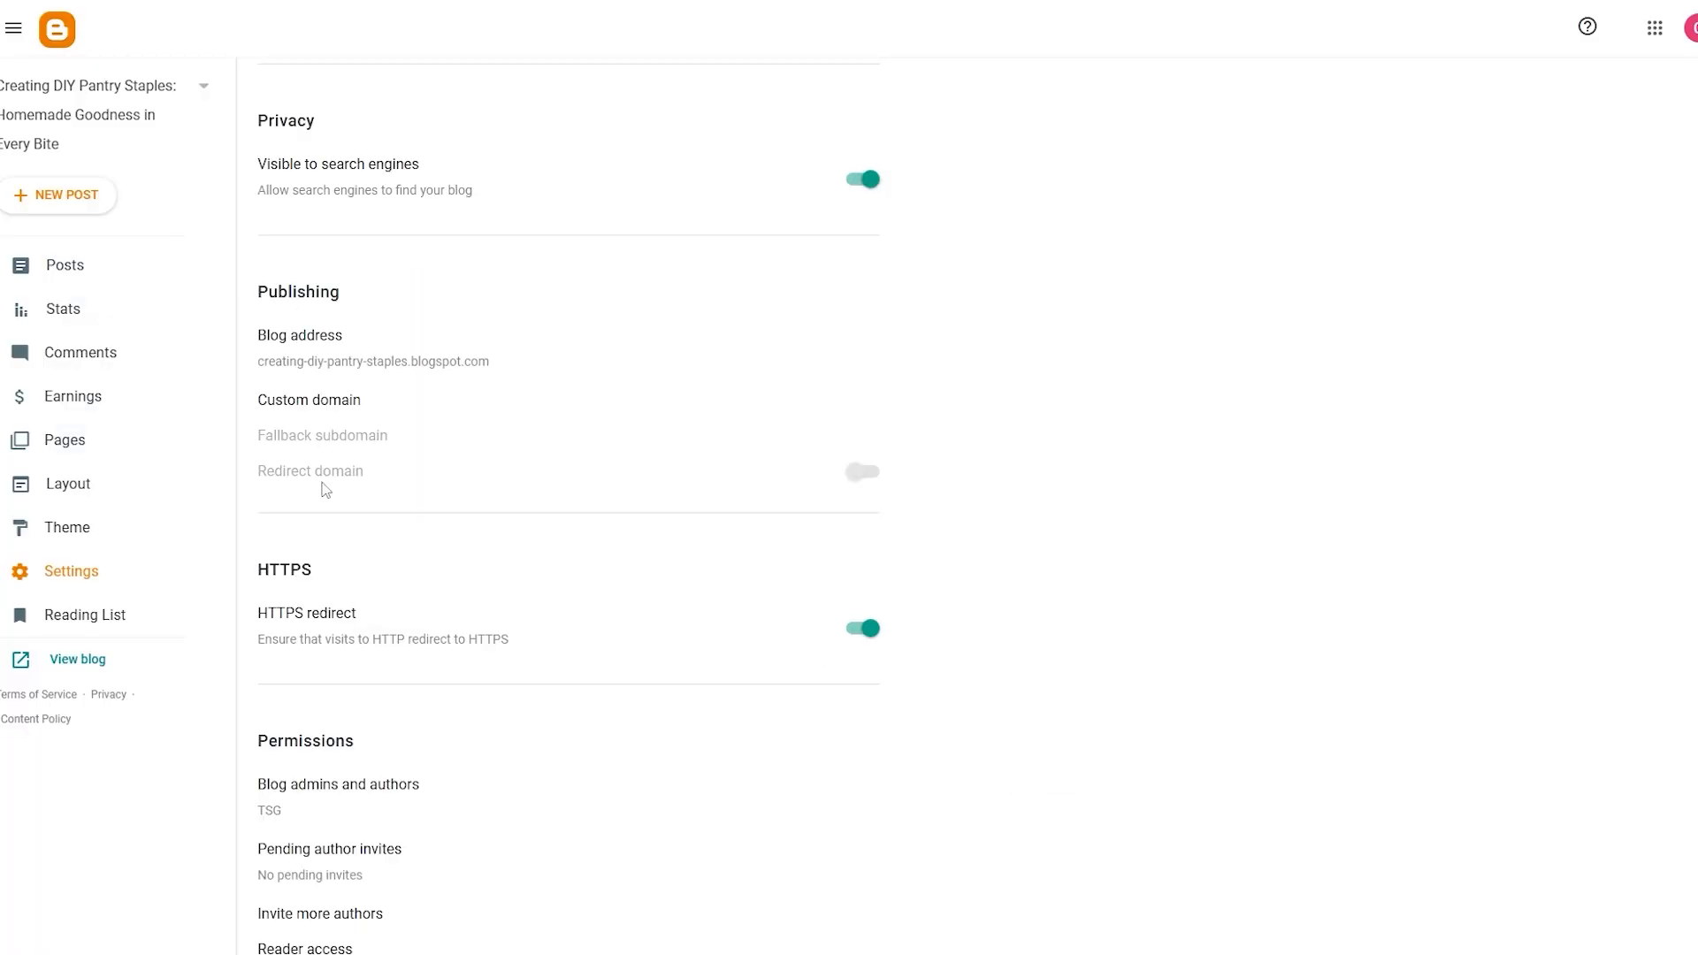
pyautogui.click(340, 403)
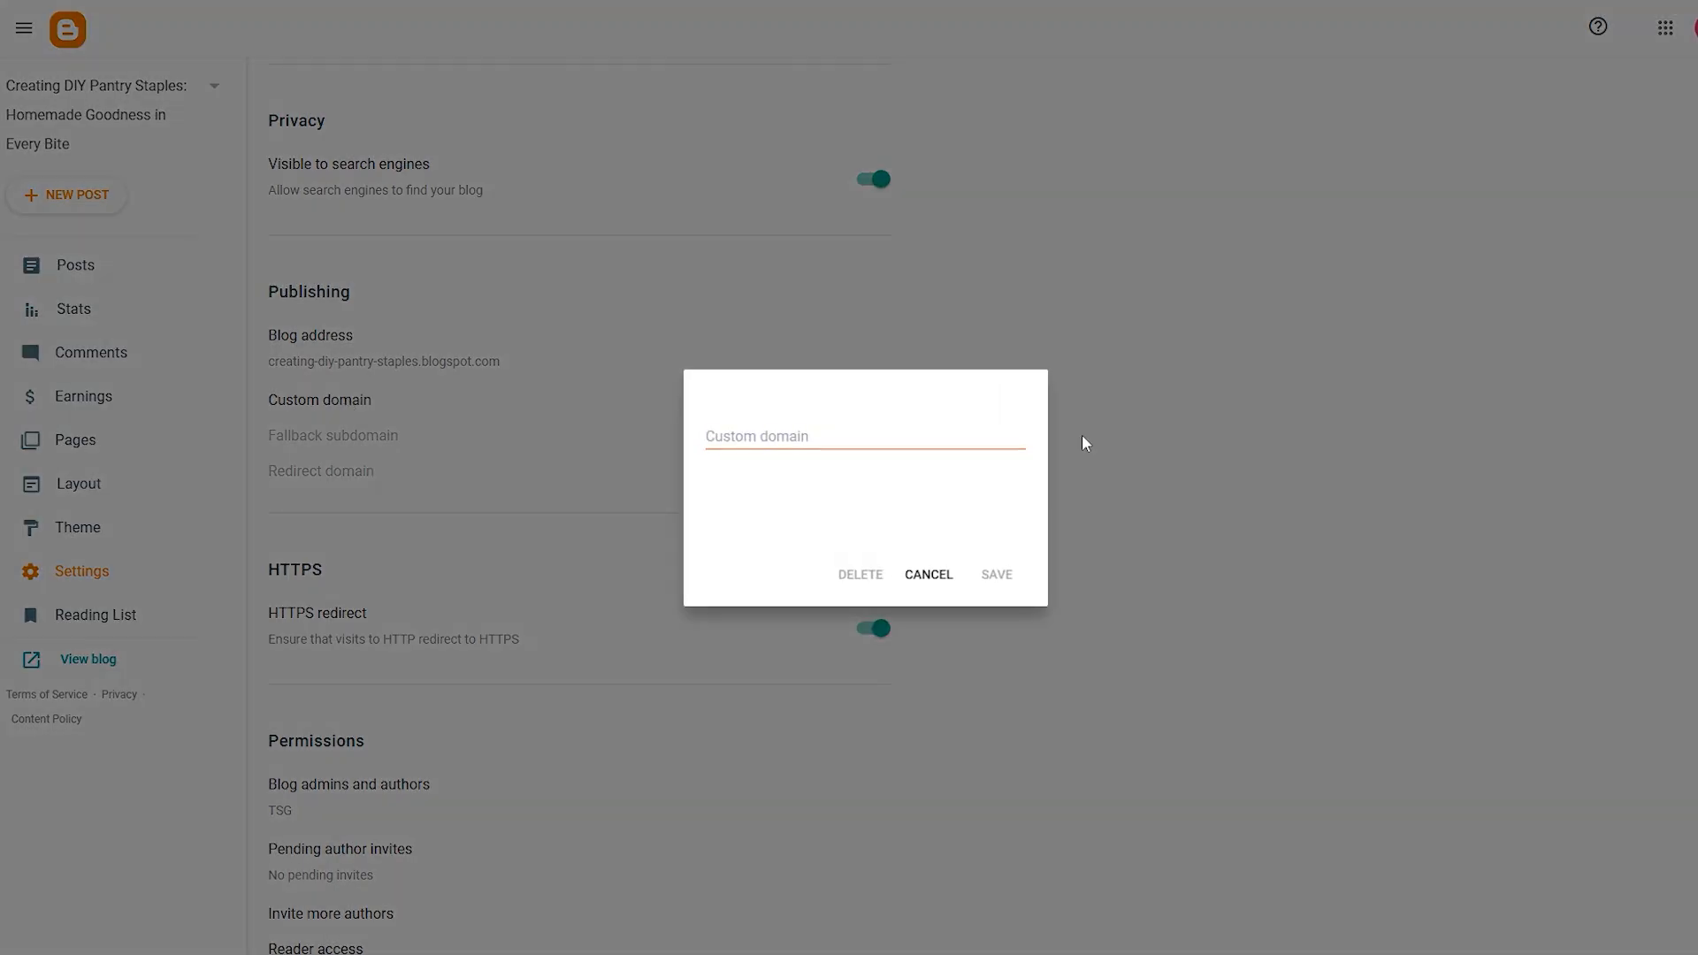
pyautogui.click(778, 442)
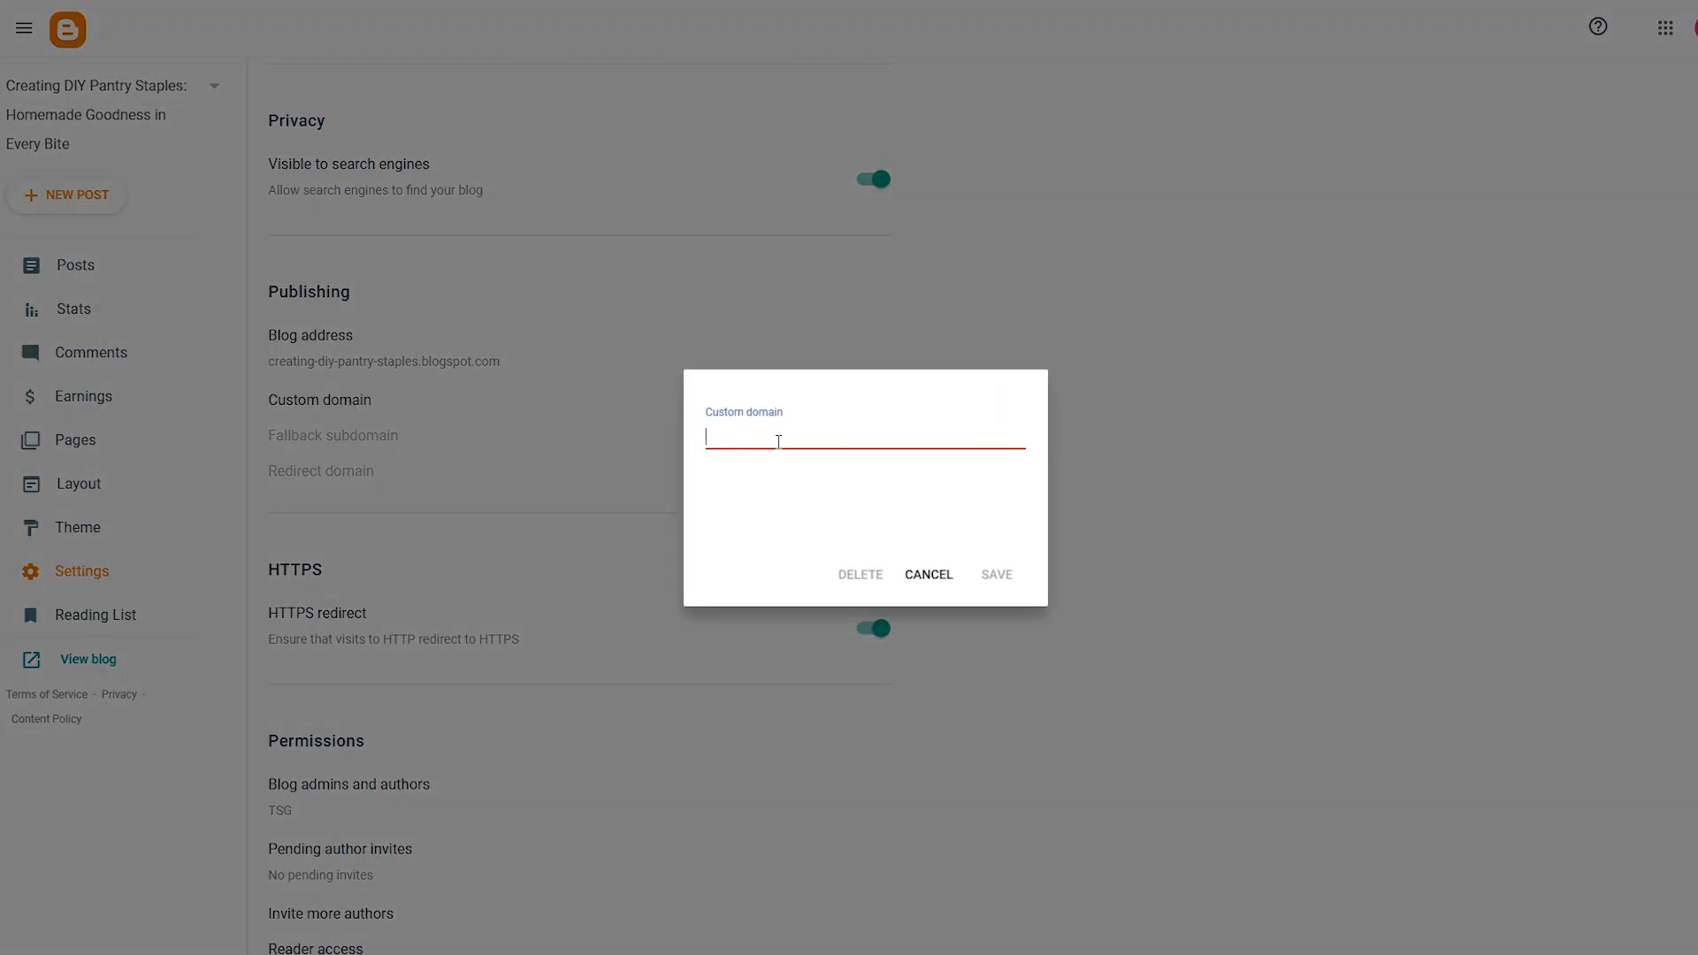
pyautogui.write('www.zonked.site')
pyautogui.click(1001, 574)
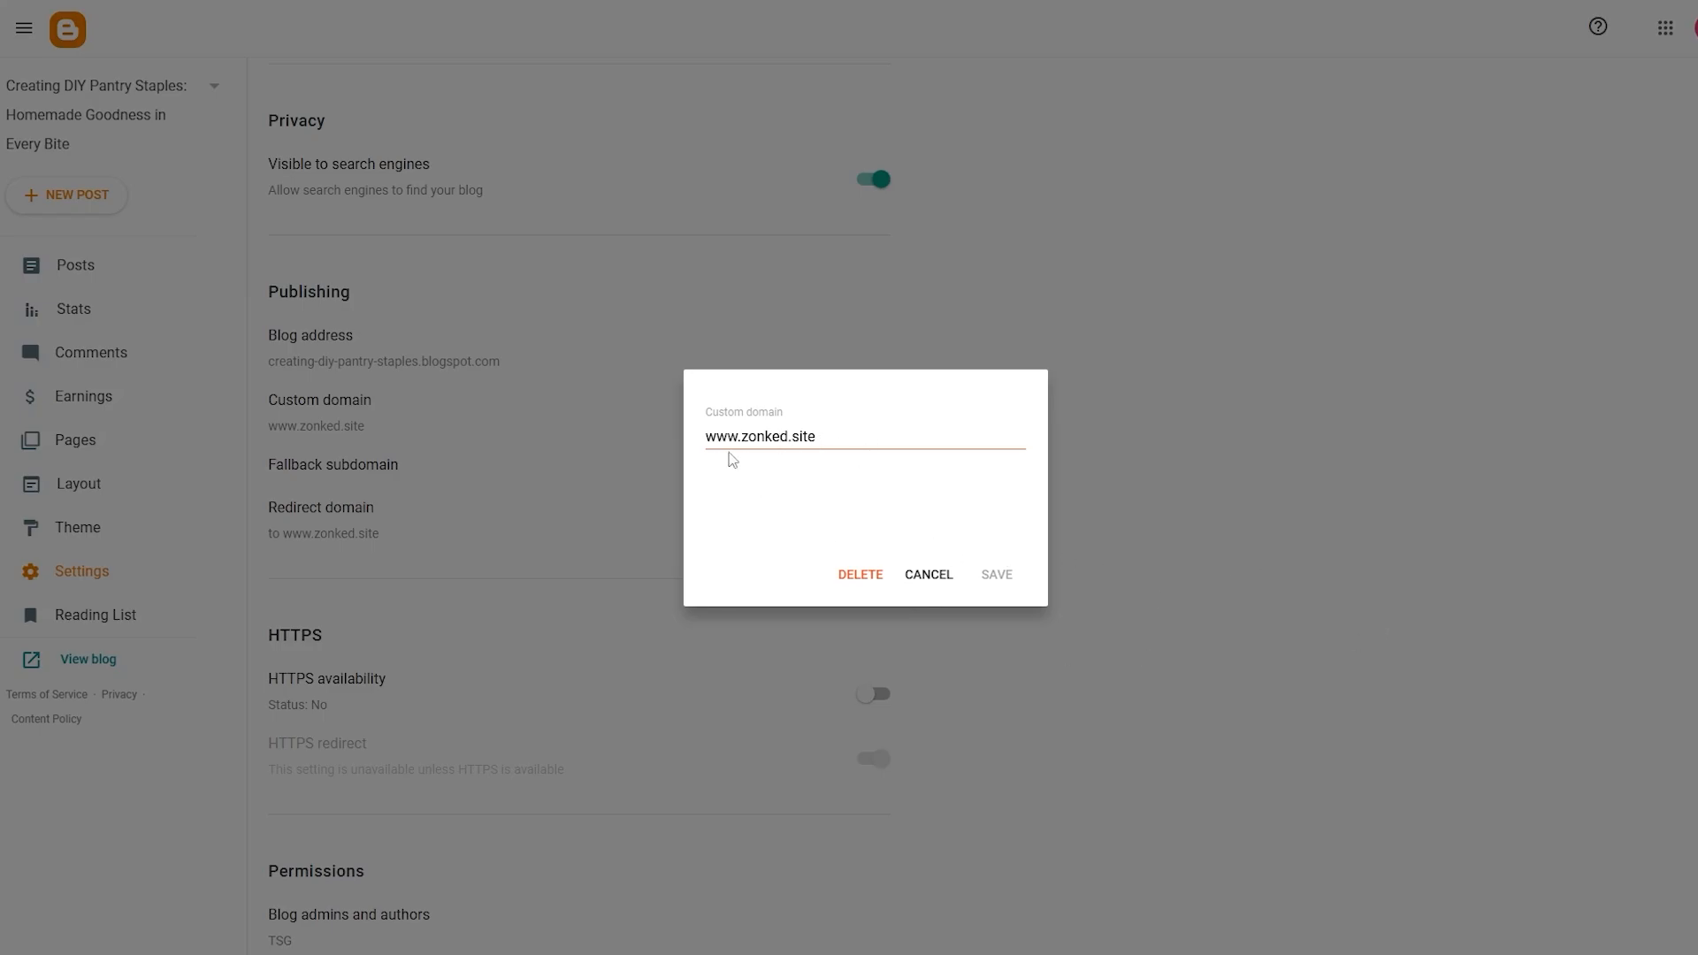
pyautogui.moveTo(710, 445); pyautogui.dragTo(772, 452)
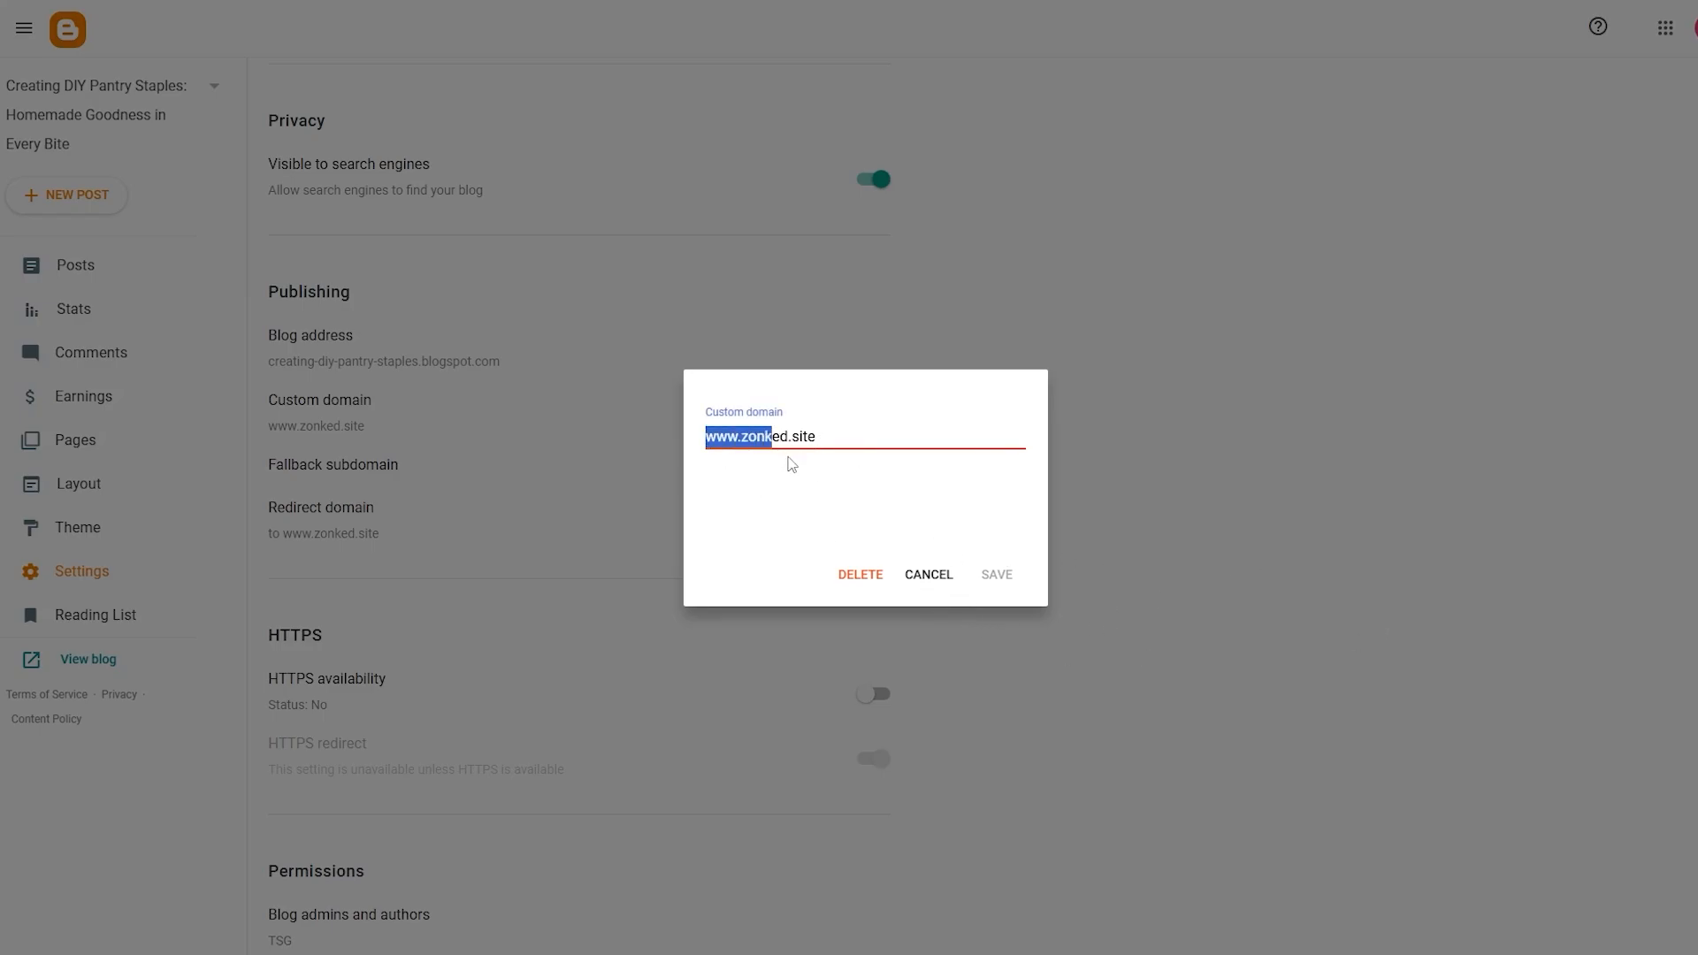
pyautogui.click(893, 423)
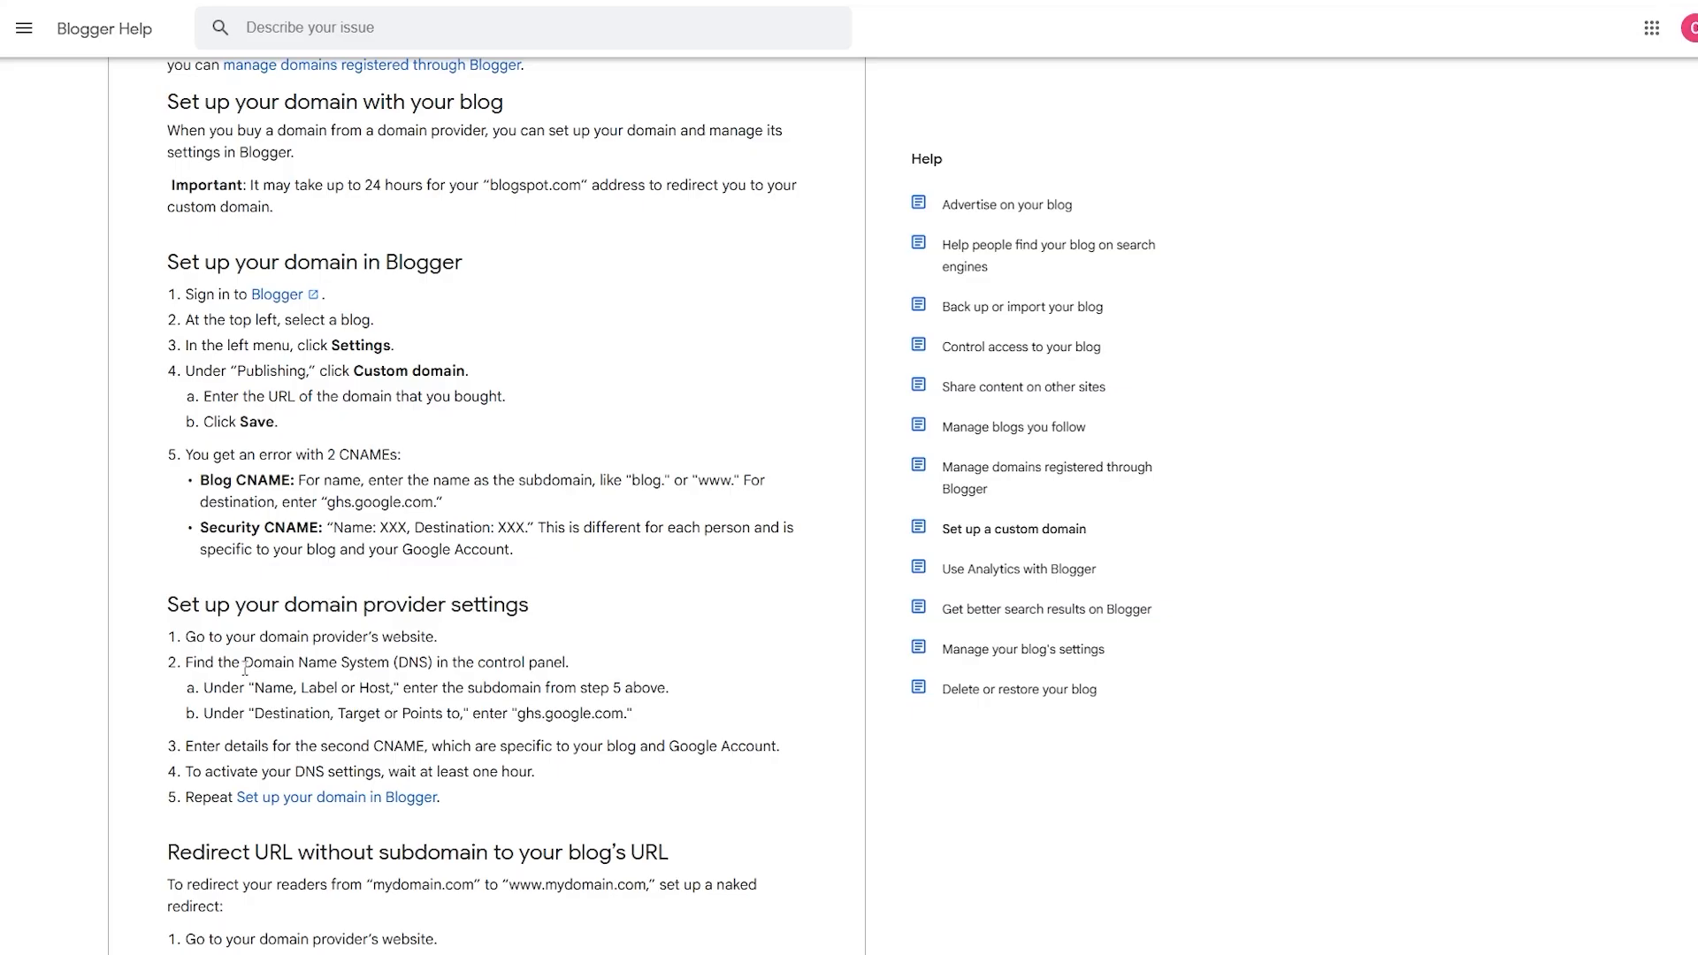
# Step: Read the Blogger Help page on setting up a custom domain, examining which name the blog CNAME requires
pyautogui.scroll(2, 385, 552)
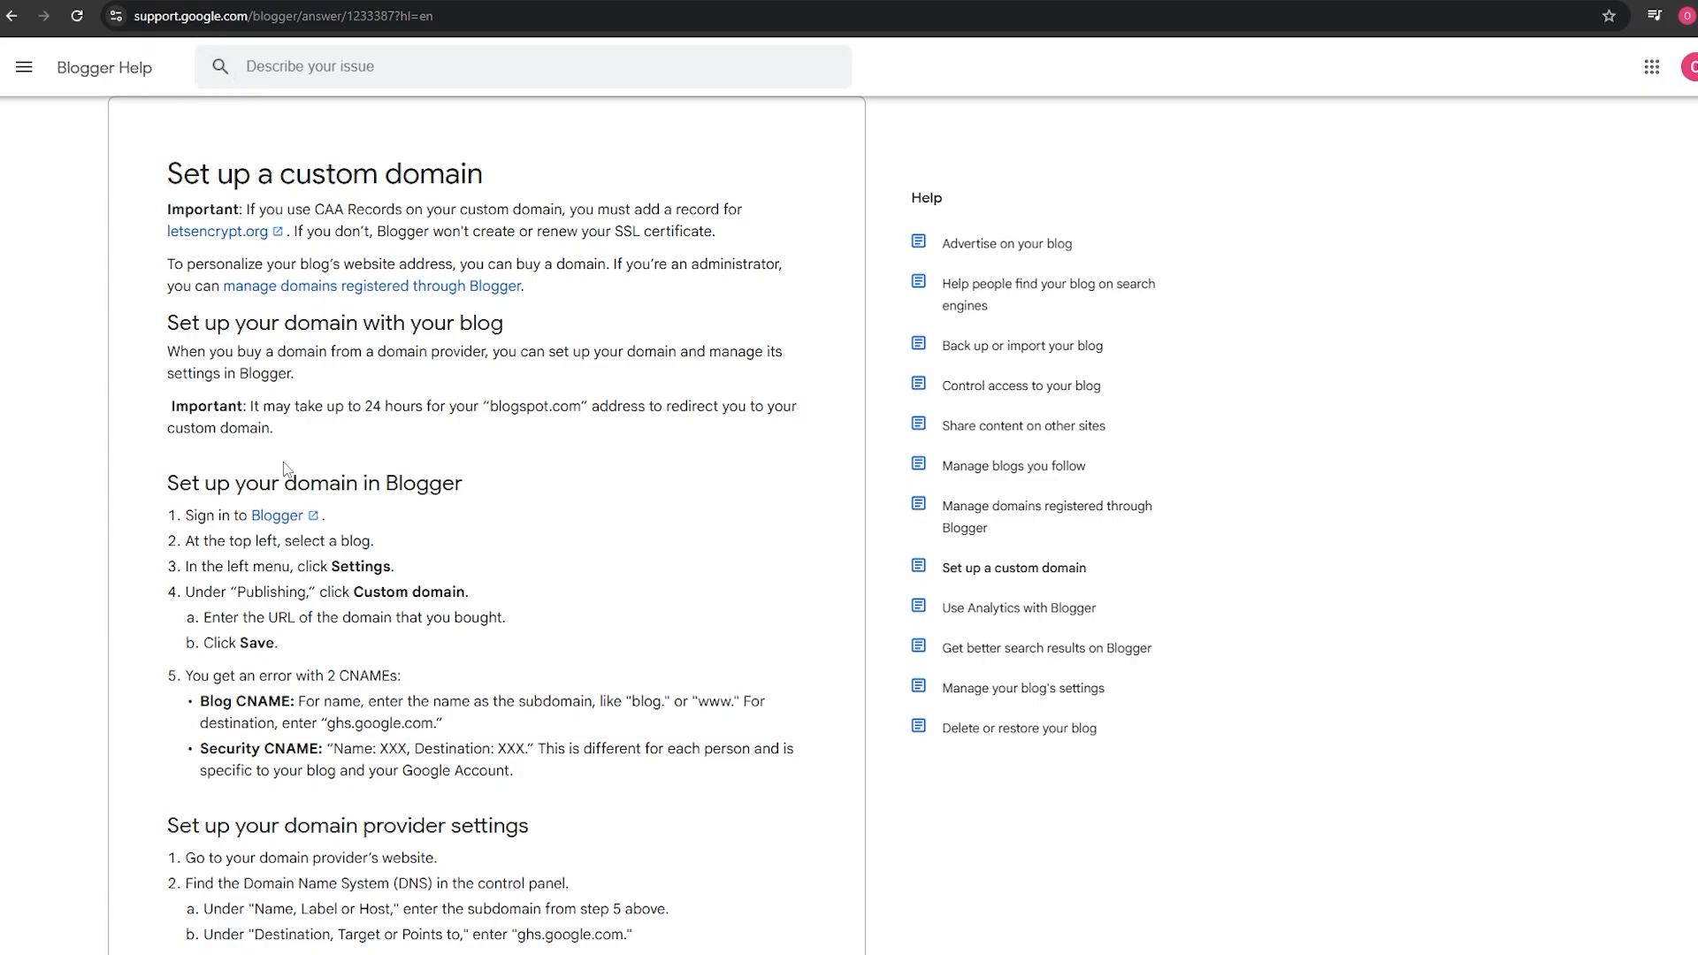
pyautogui.scroll(-2, 200, 461)
pyautogui.moveTo(186, 460); pyautogui.dragTo(295, 478)
pyautogui.click(244, 475)
pyautogui.click(380, 470)
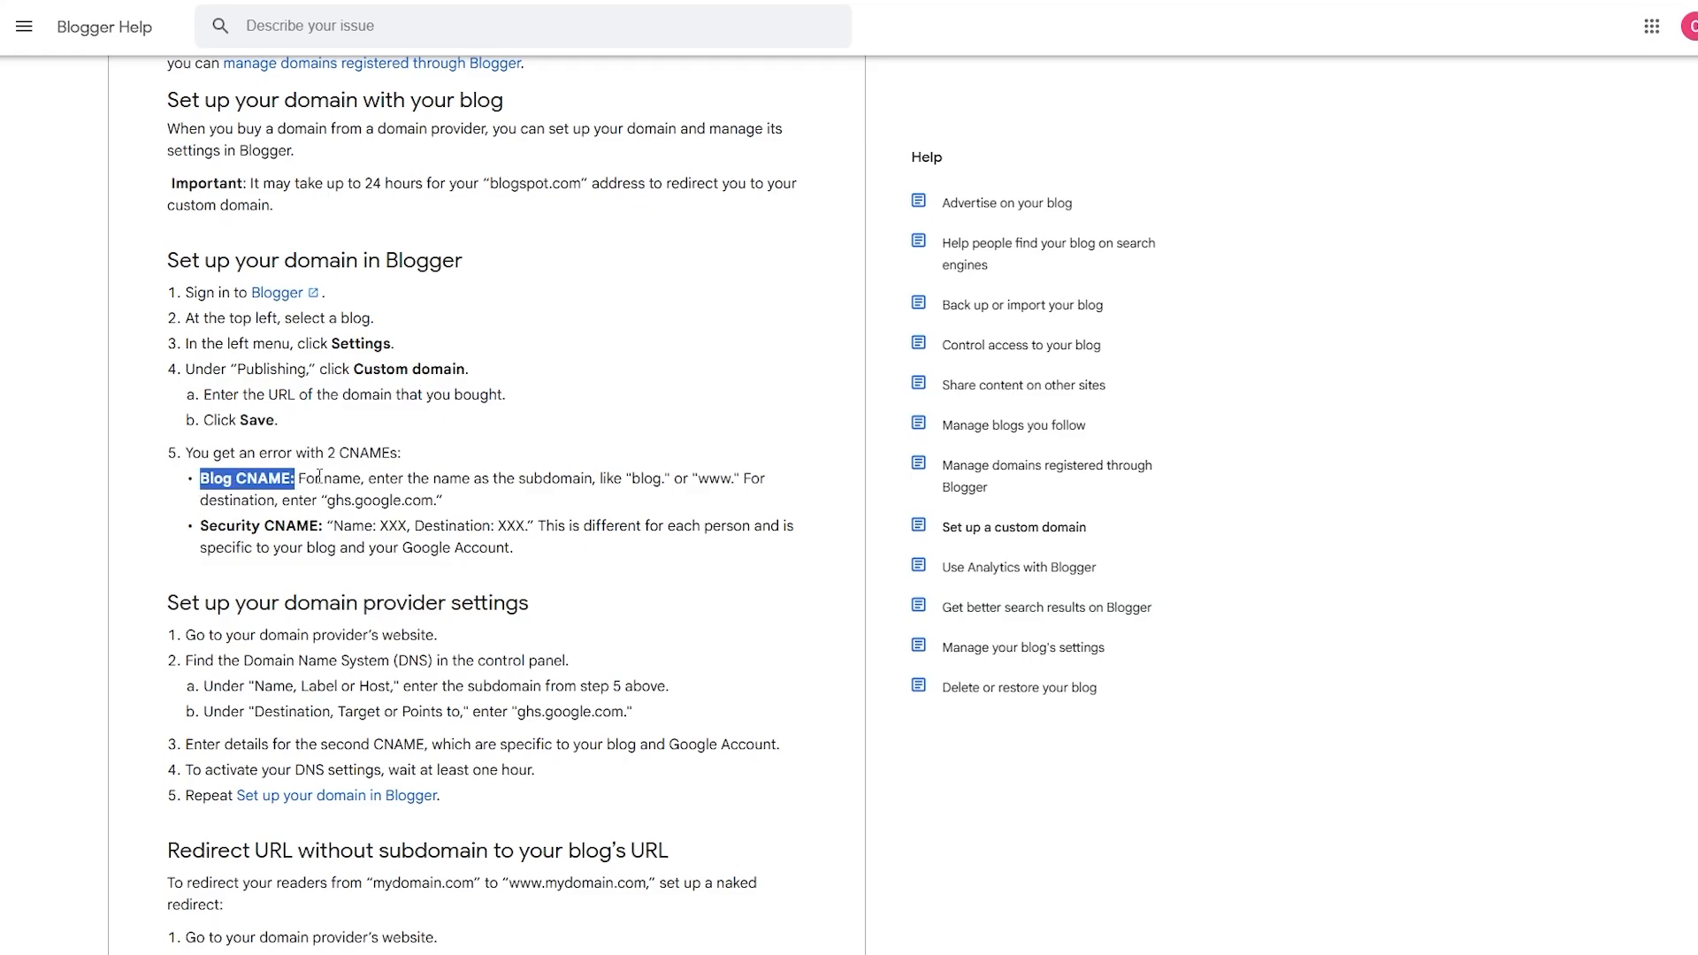
pyautogui.moveTo(300, 479); pyautogui.dragTo(618, 478)
pyautogui.click(624, 479)
pyautogui.doubleClick(645, 478)
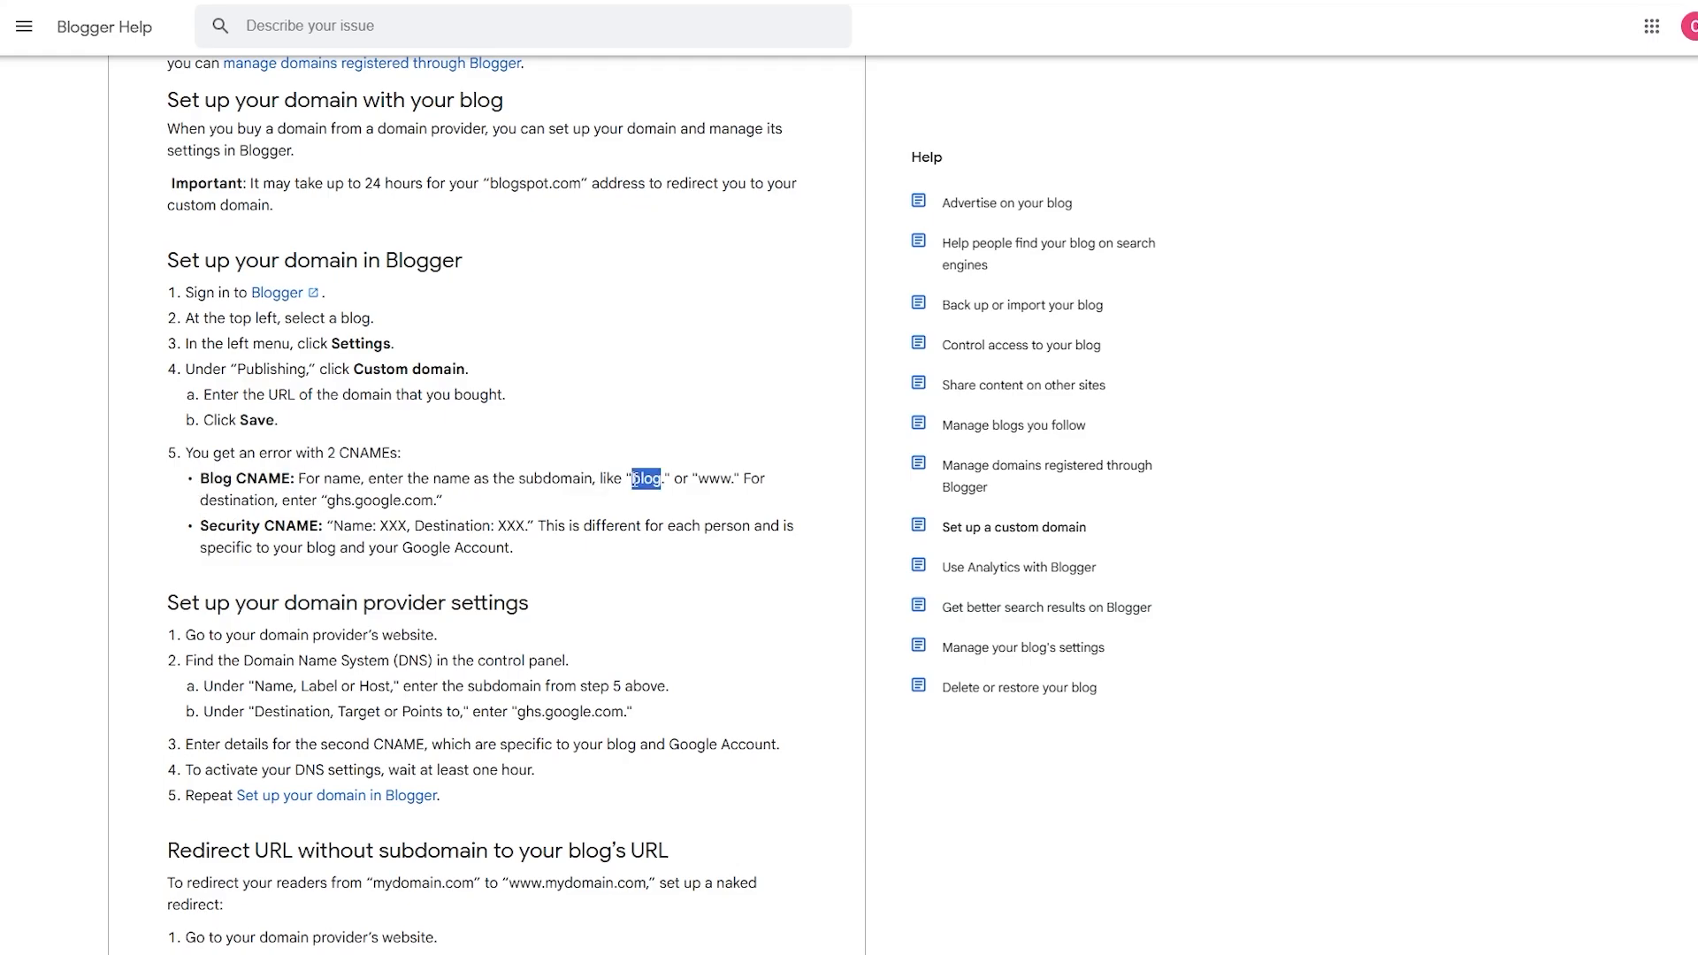
pyautogui.click(712, 479)
pyautogui.doubleClick(714, 478)
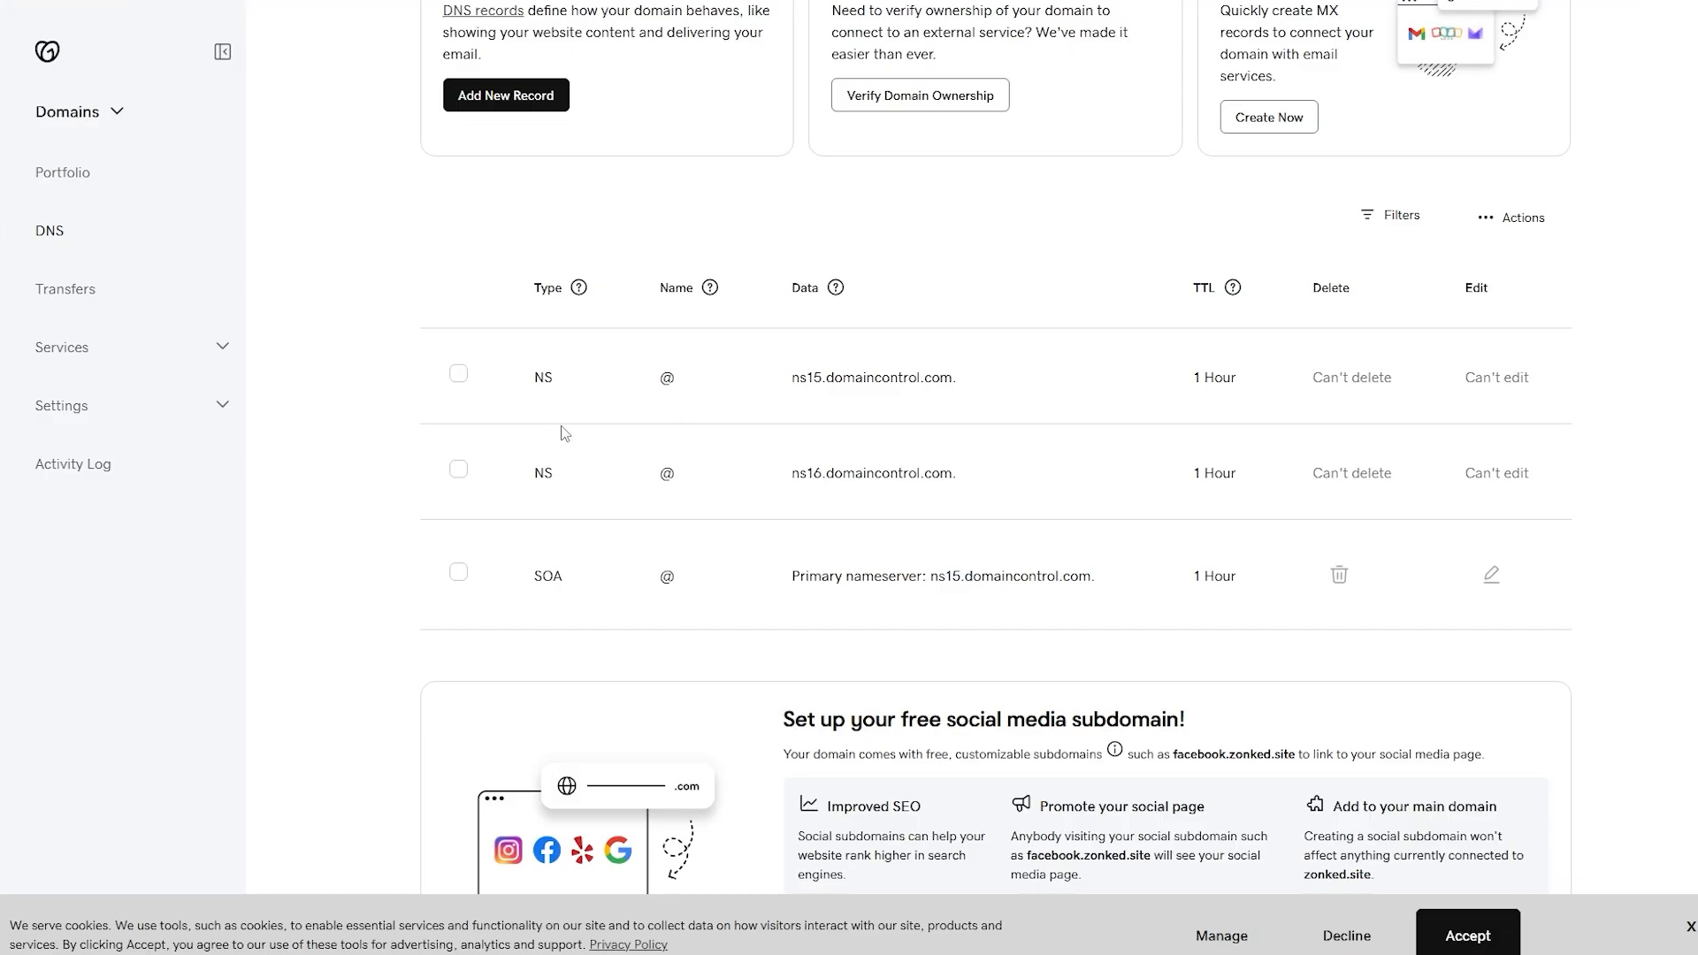
# Step: Switch to GoDaddy's DNS management and start a new CNAME record for zonked.site, leaving its name and value empty
pyautogui.scroll(-1, 566, 433)
pyautogui.scroll(3, 557, 371)
pyautogui.click(510, 283)
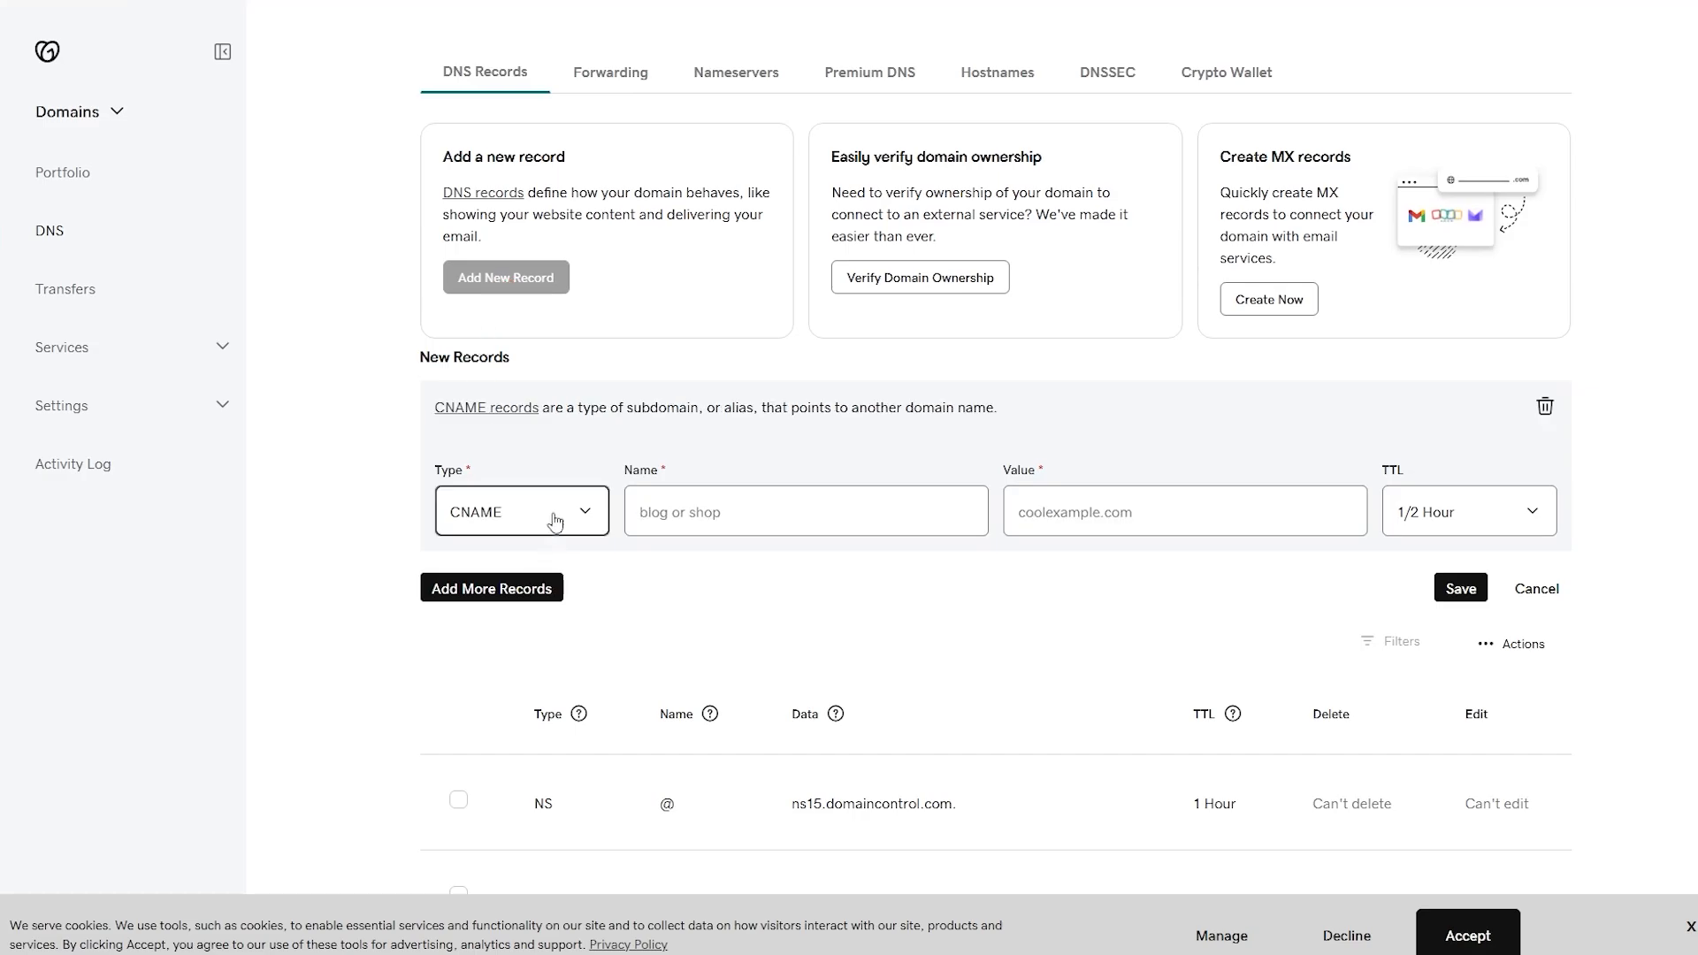
pyautogui.click(551, 519)
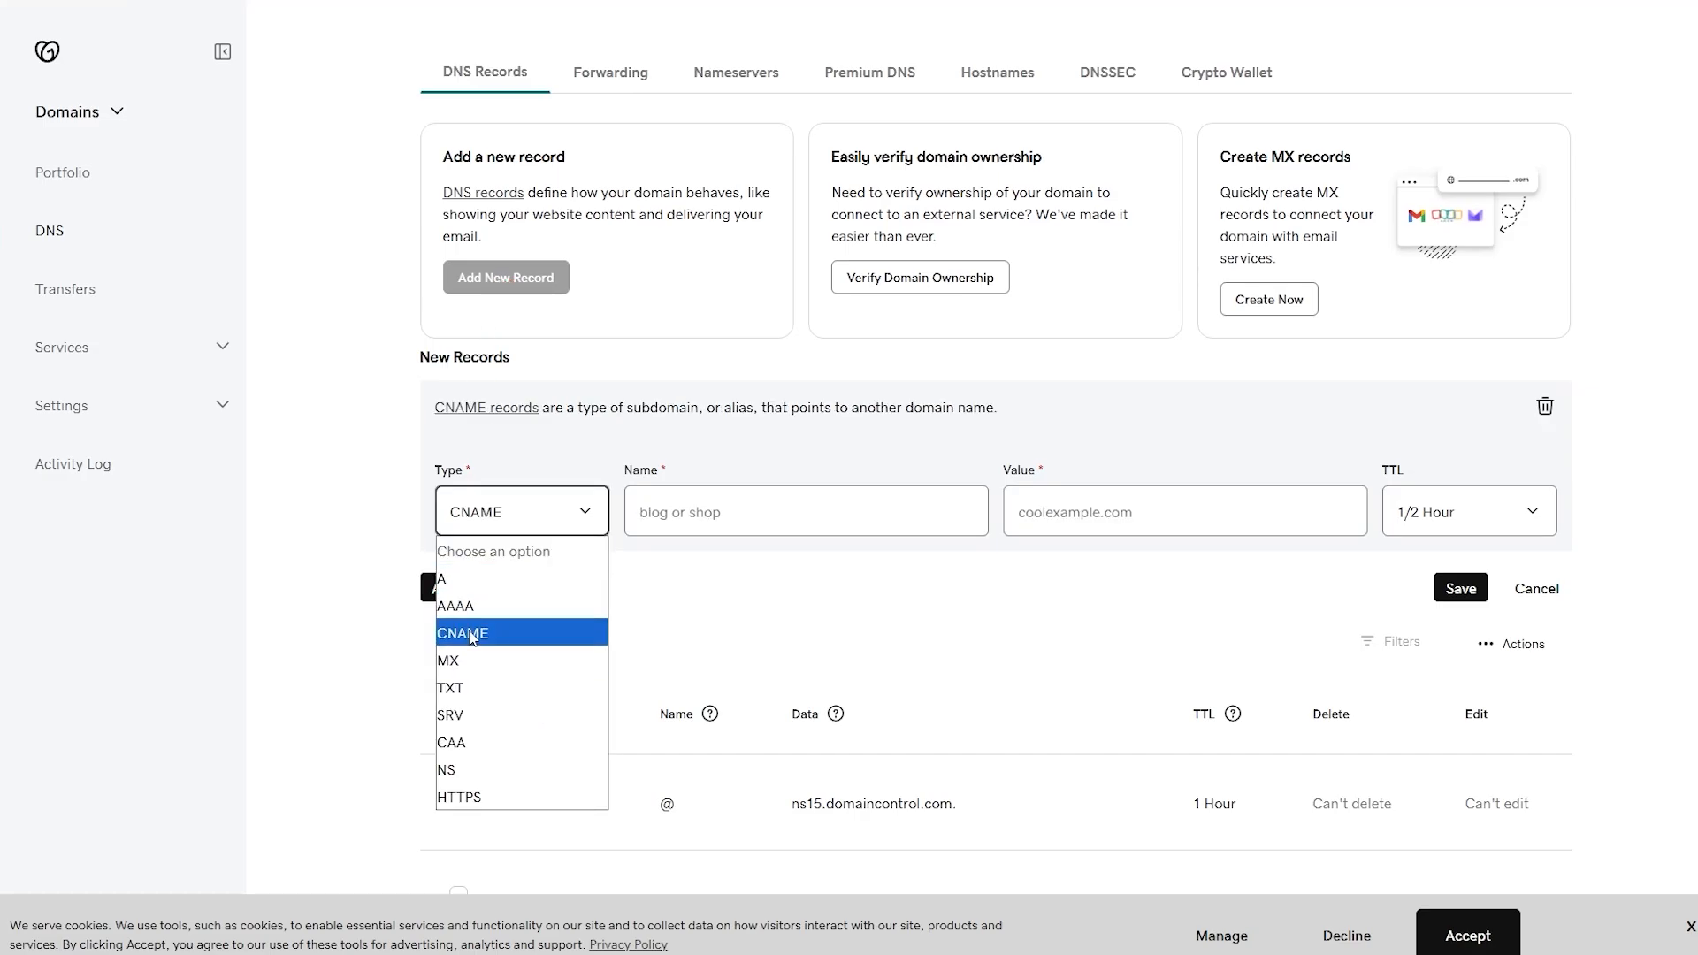
pyautogui.click(471, 635)
pyautogui.click(640, 520)
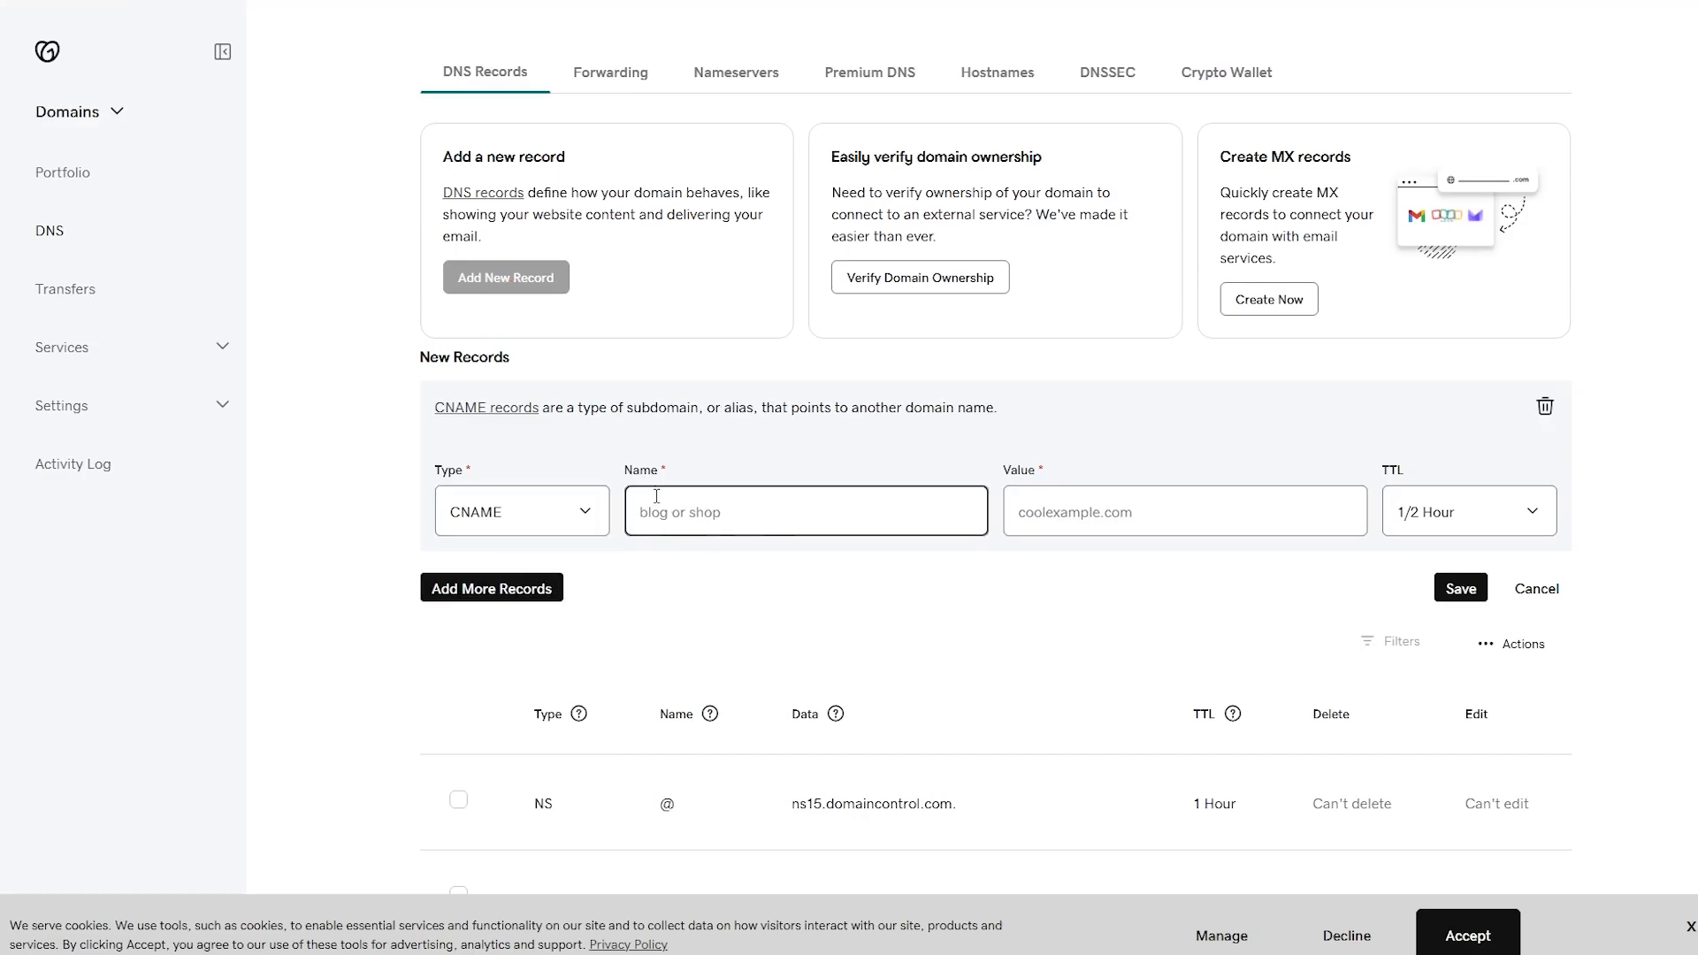
pyautogui.doubleClick(622, 471)
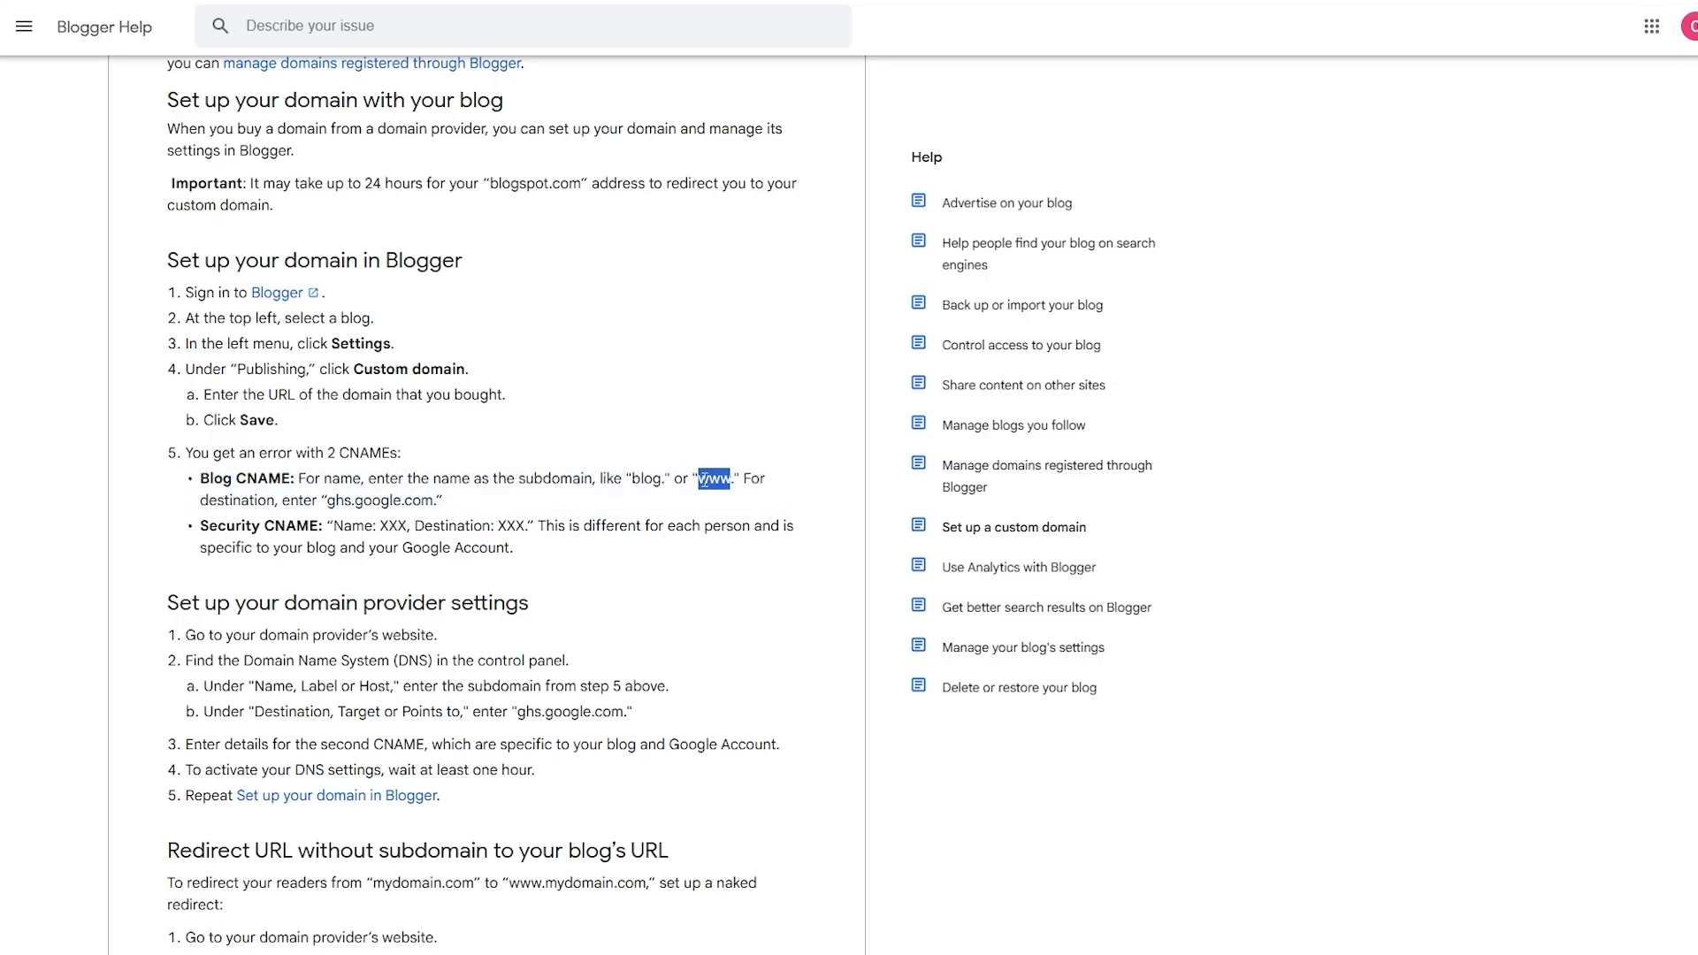
# Step: Examine the blog CNAME destination and security CNAME instructions in Blogger Help, and review the blog's publishing settings
pyautogui.moveTo(325, 498); pyautogui.dragTo(438, 504)
pyautogui.moveTo(196, 527); pyautogui.dragTo(403, 525)
pyautogui.moveTo(508, 529); pyautogui.dragTo(525, 529)
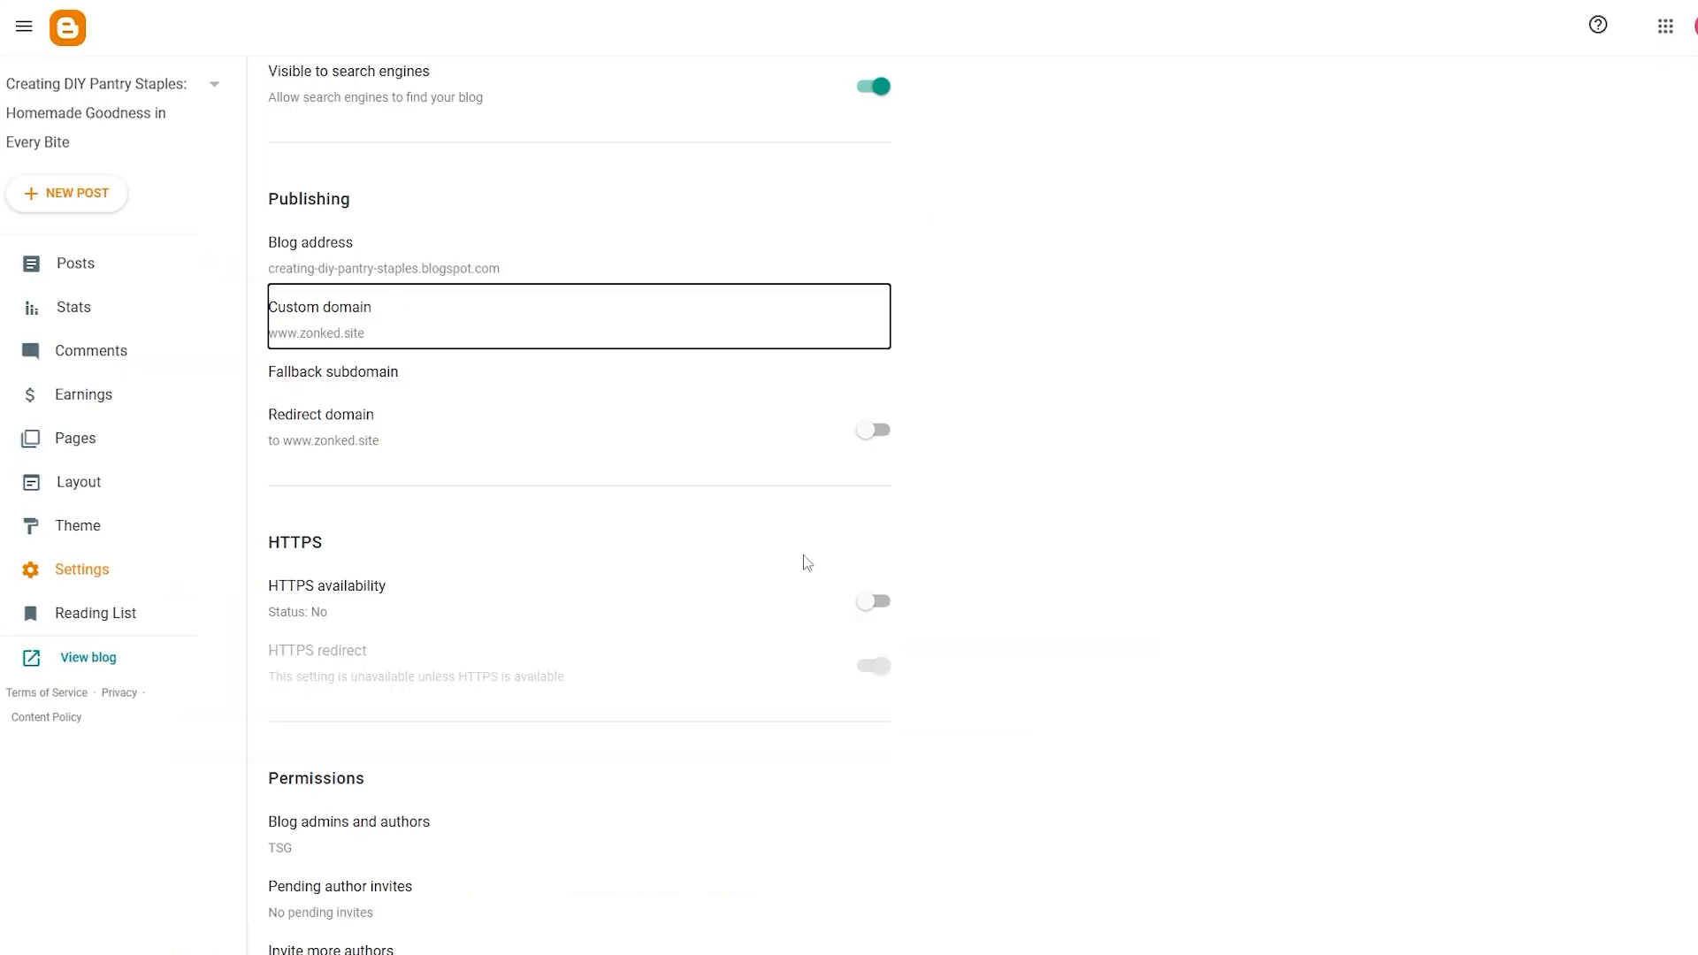
pyautogui.scroll(-1, 803, 556)
pyautogui.scroll(2, 790, 559)
pyautogui.click(450, 560)
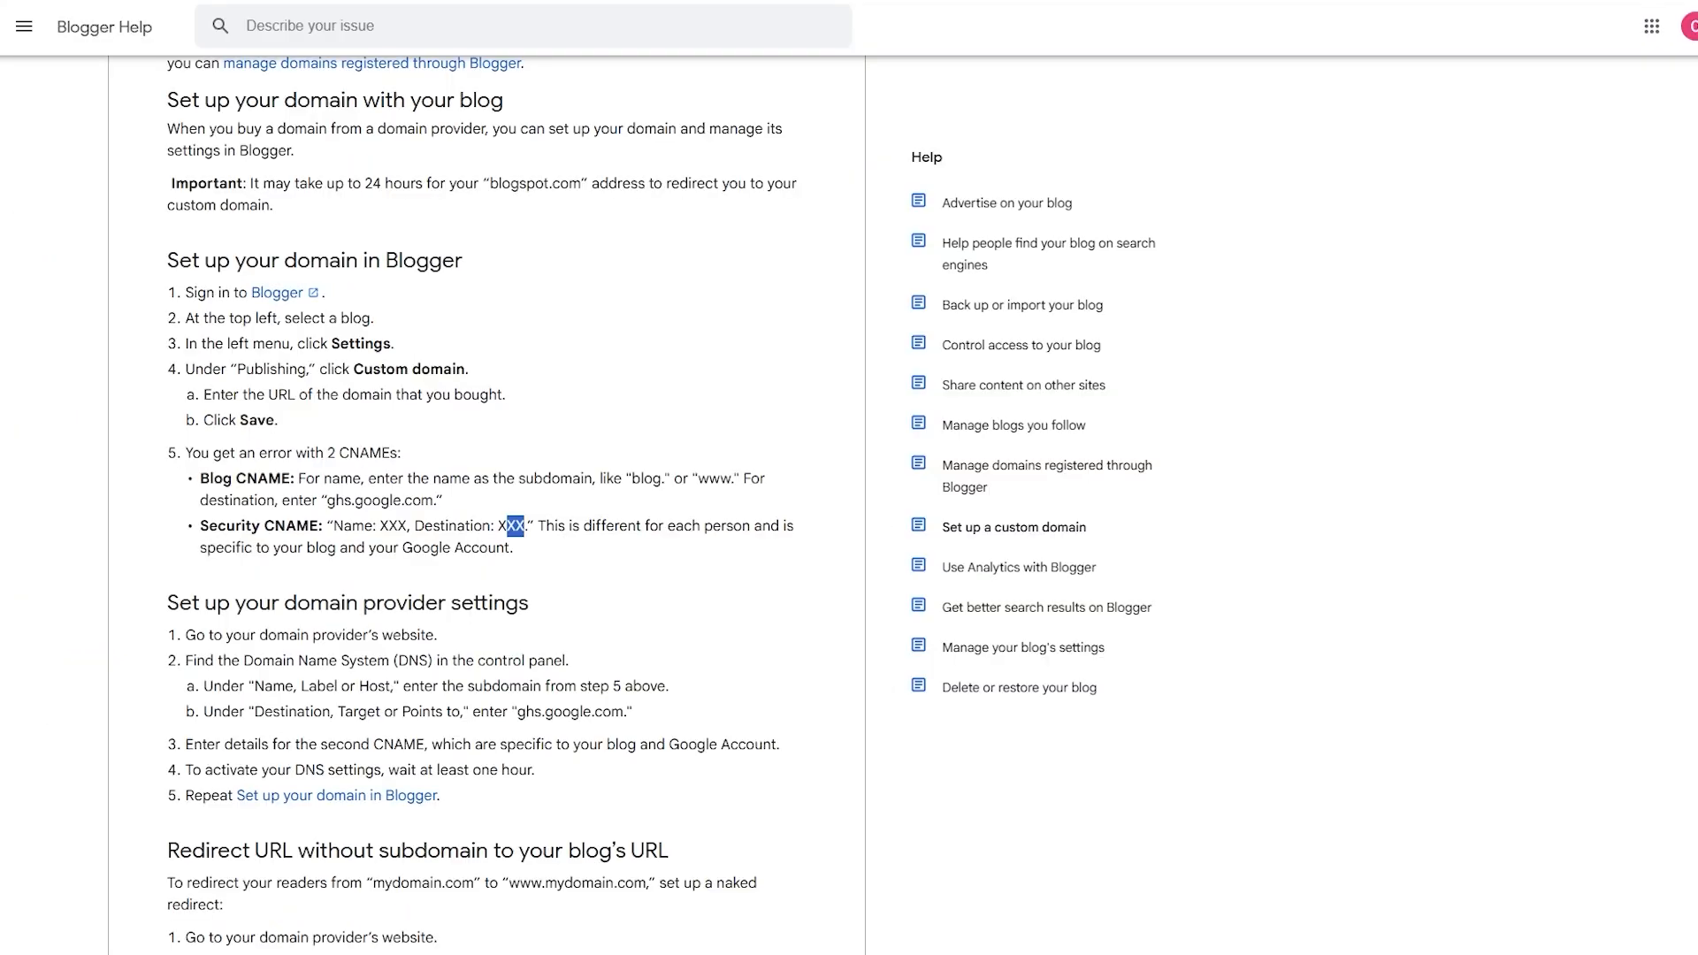
# Step: Open the Hostinger website in a new browser tab and enter the account area
pyautogui.hotkey('ctrl', 't')
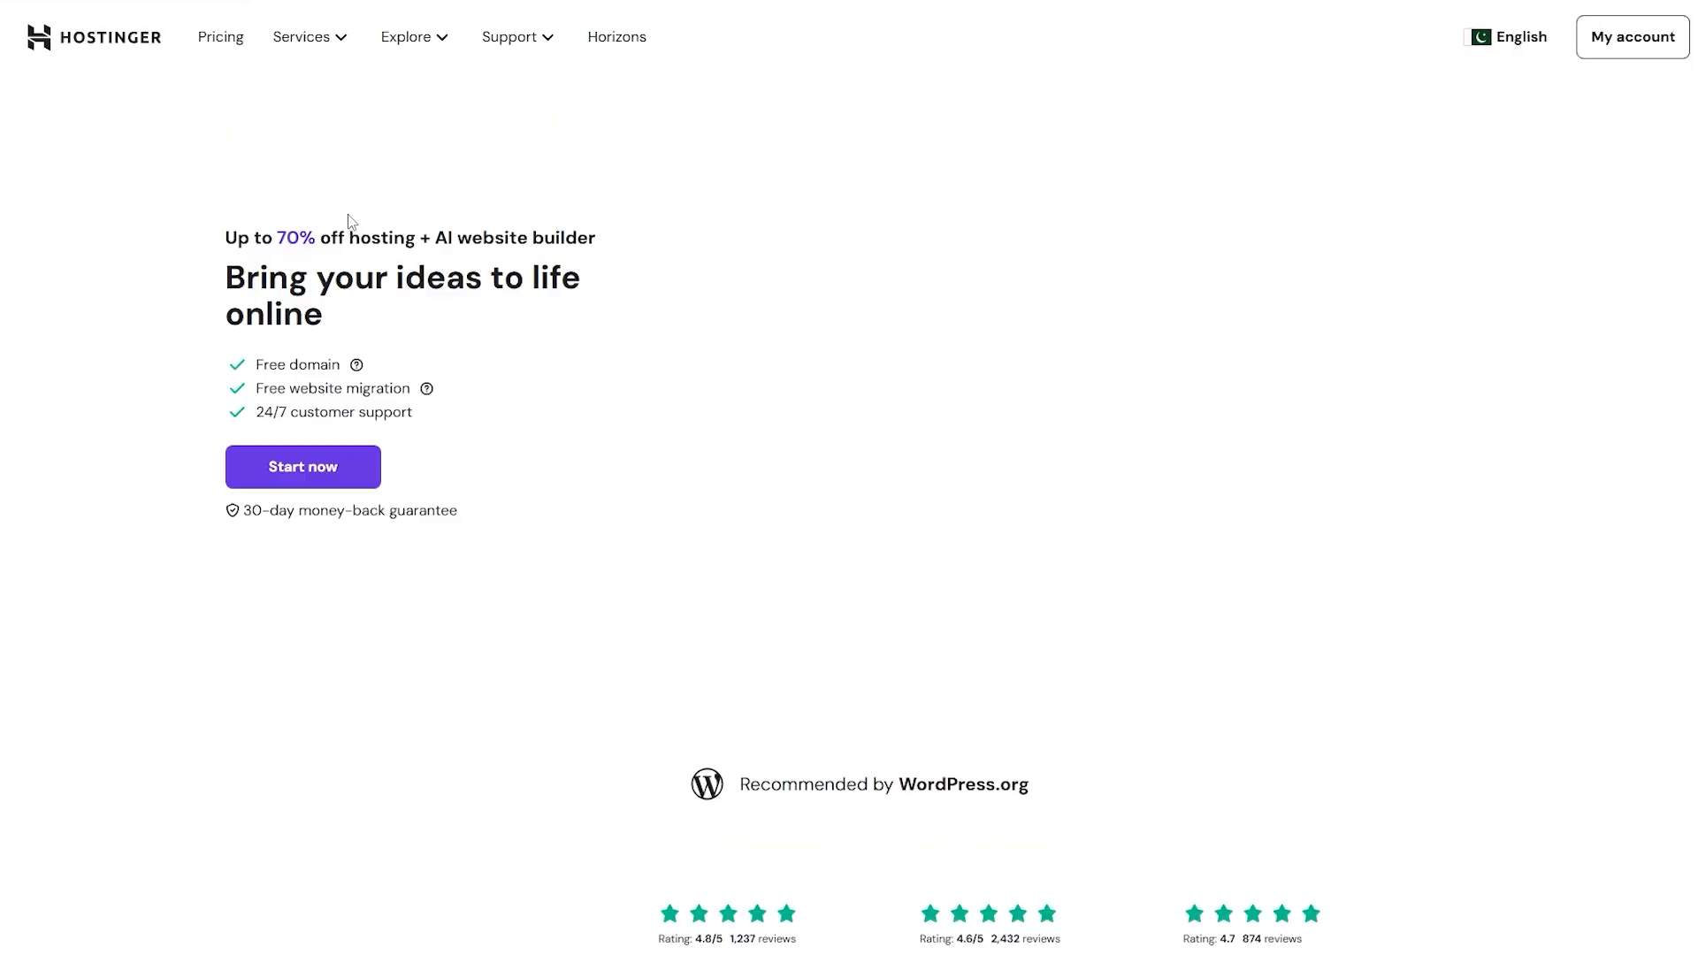
pyautogui.click(1611, 45)
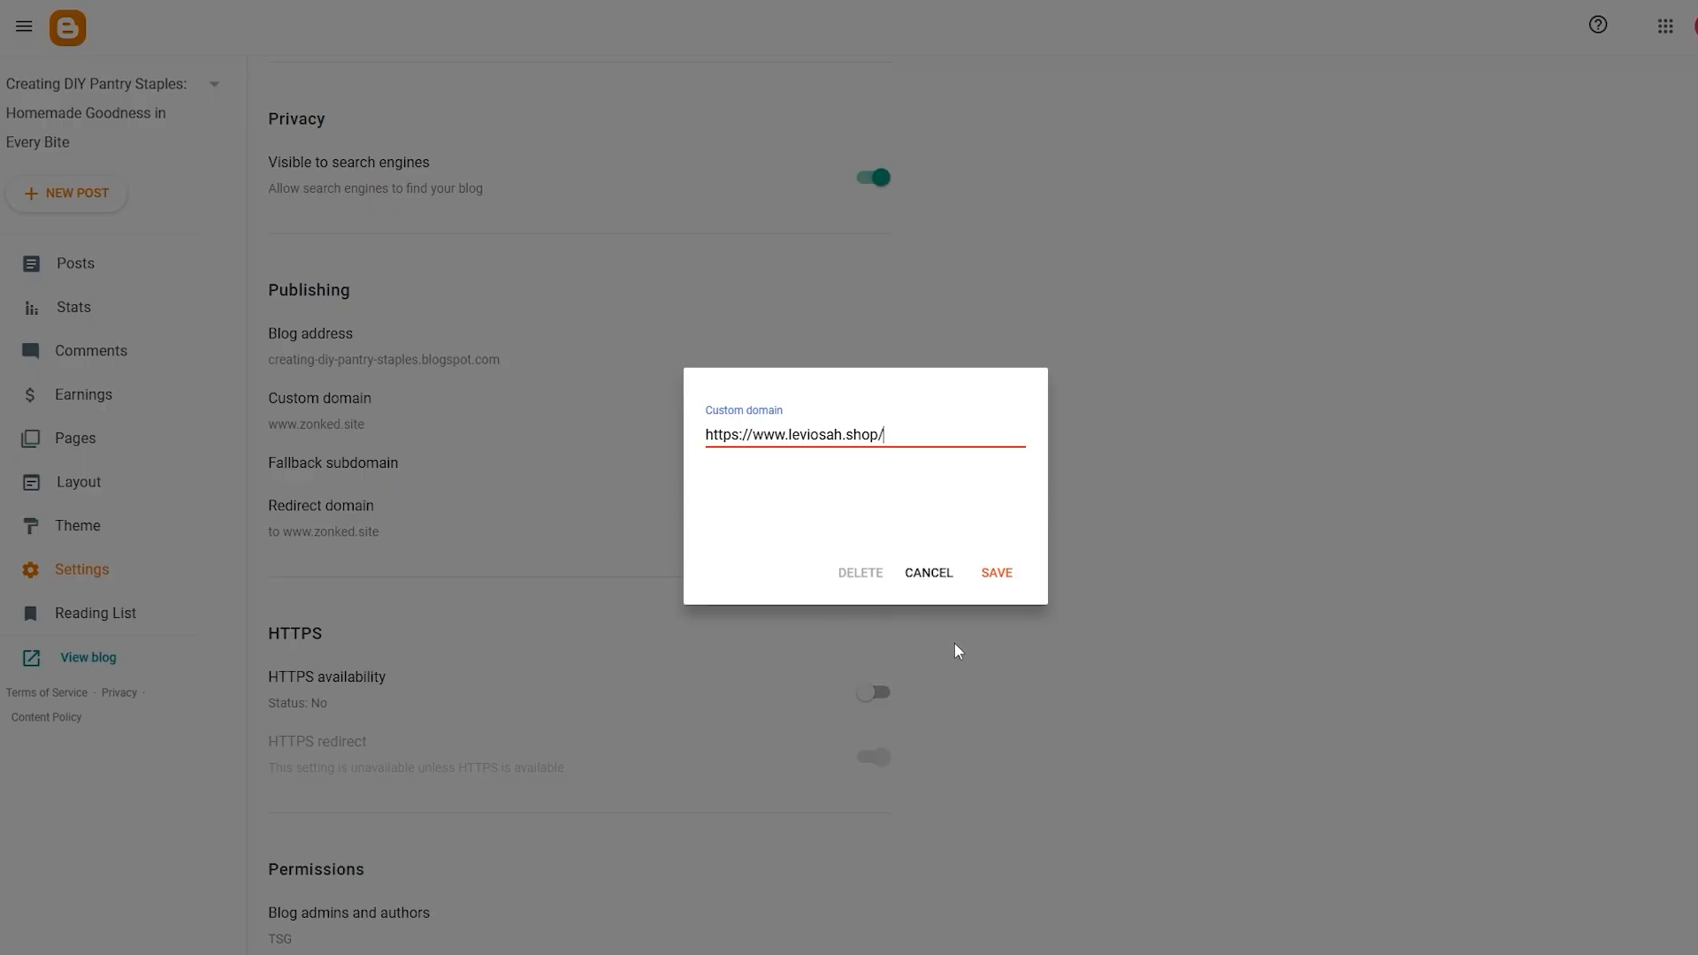
pyautogui.click(996, 575)
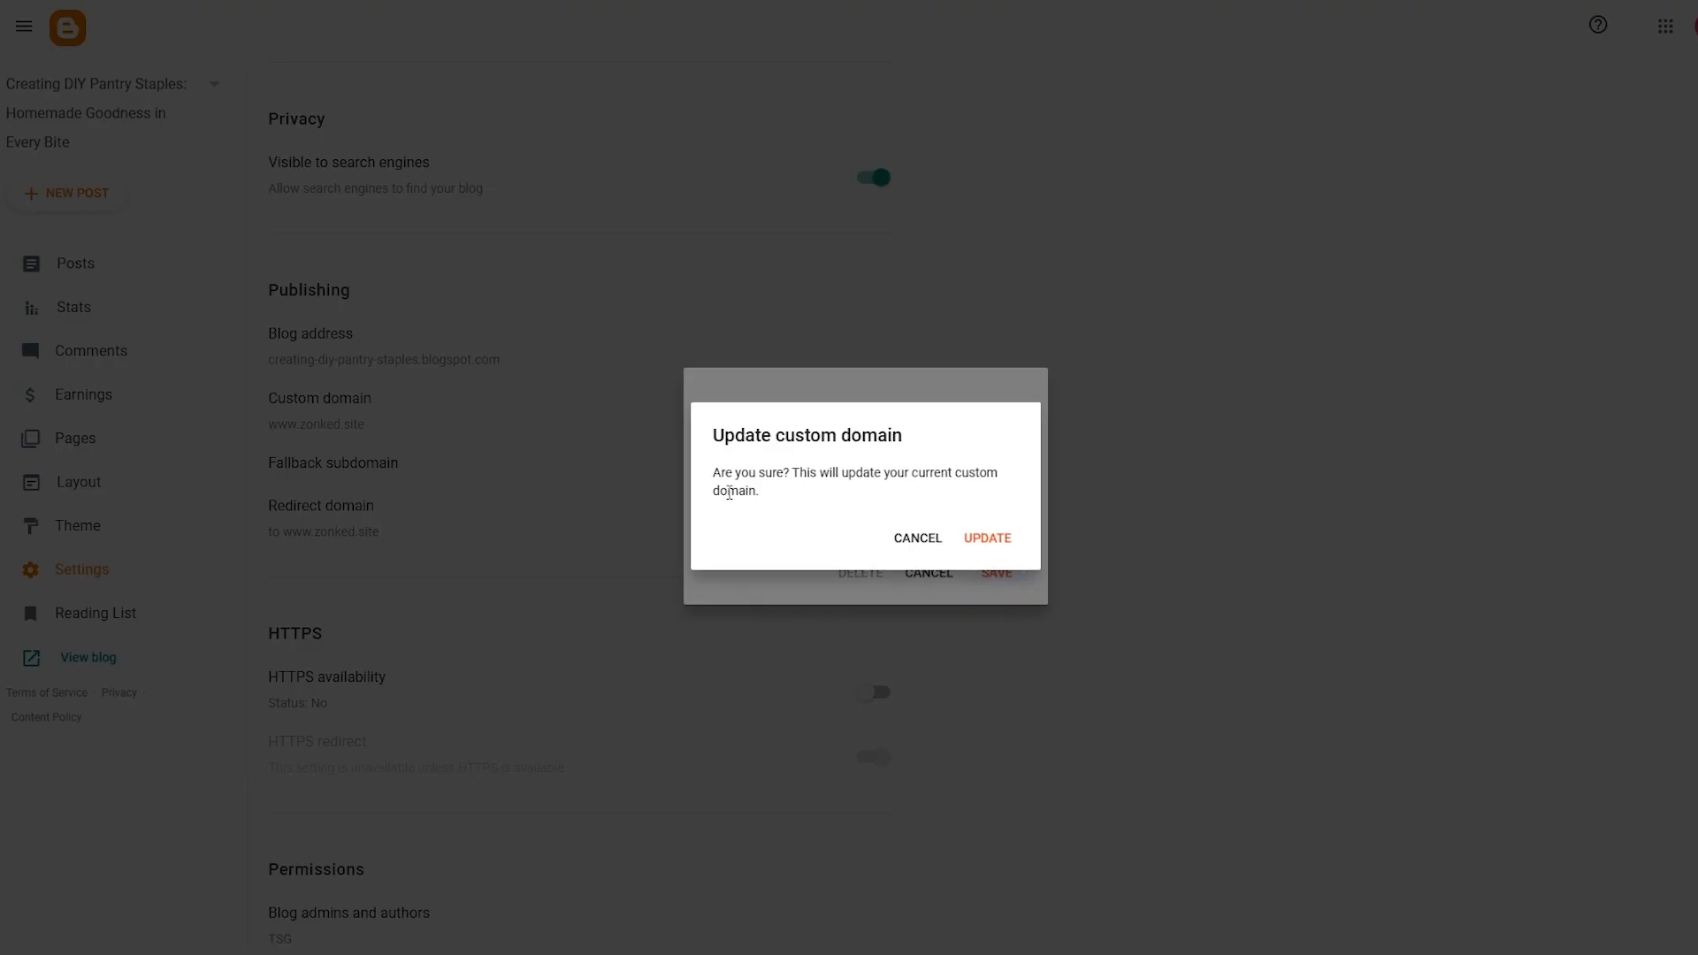
pyautogui.moveTo(716, 476); pyautogui.dragTo(842, 440)
pyautogui.click(988, 539)
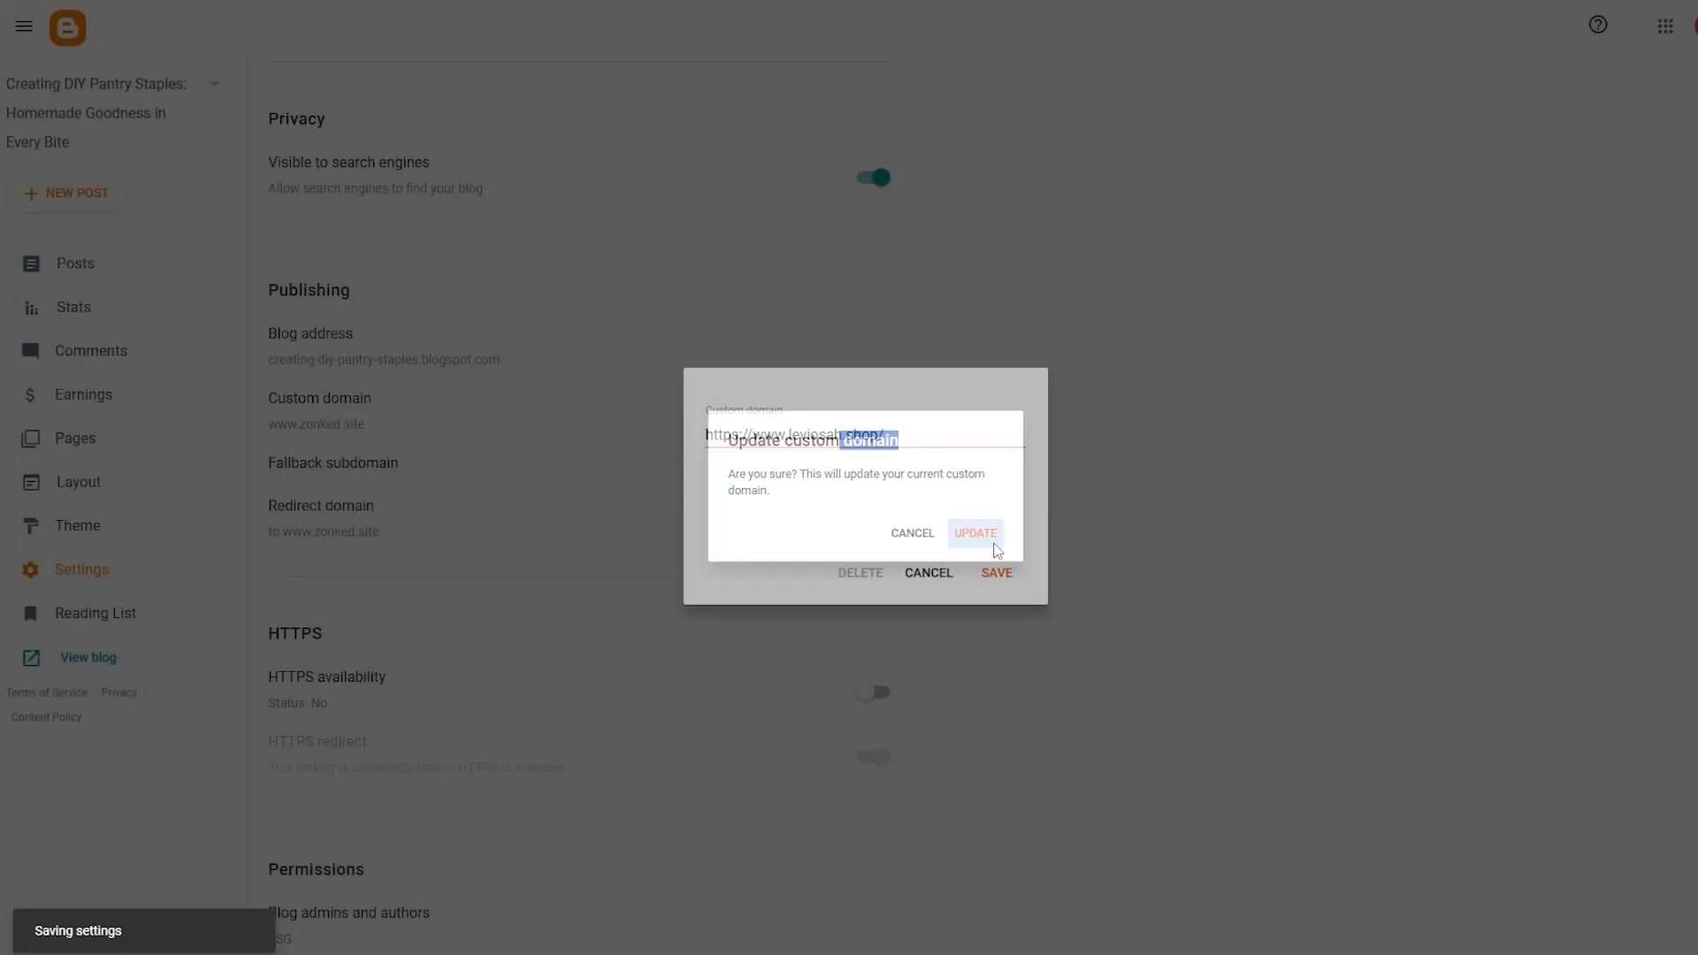
pyautogui.moveTo(709, 479); pyautogui.dragTo(836, 485)
pyautogui.click(993, 573)
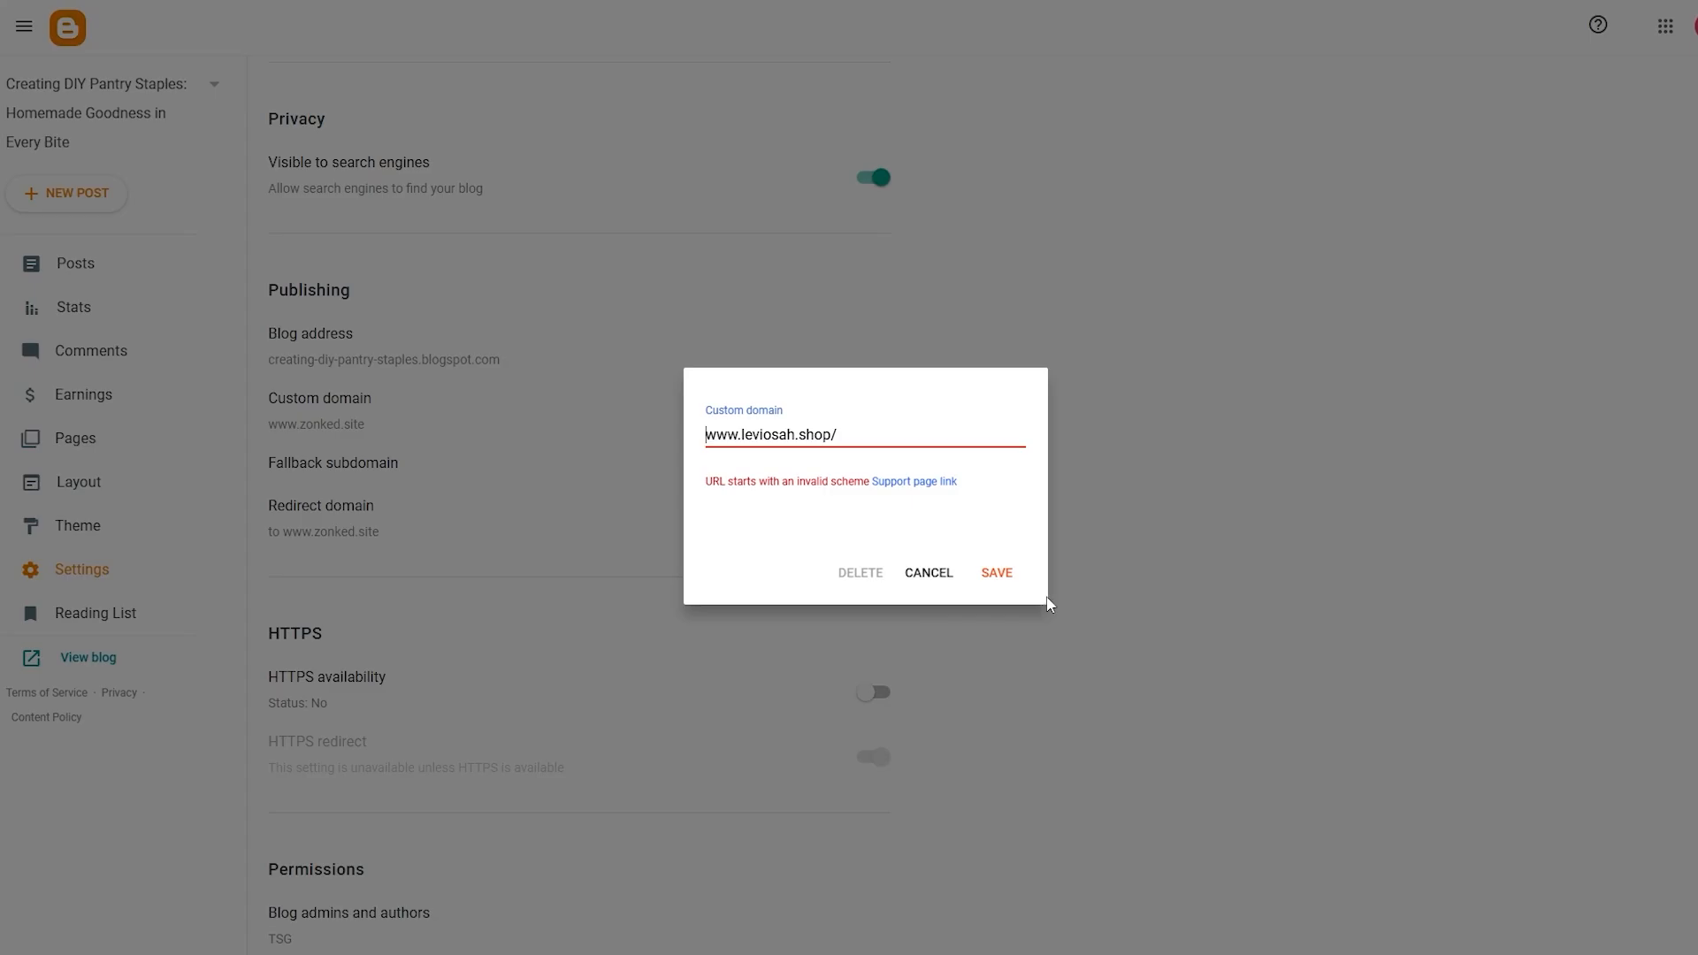
pyautogui.click(1016, 580)
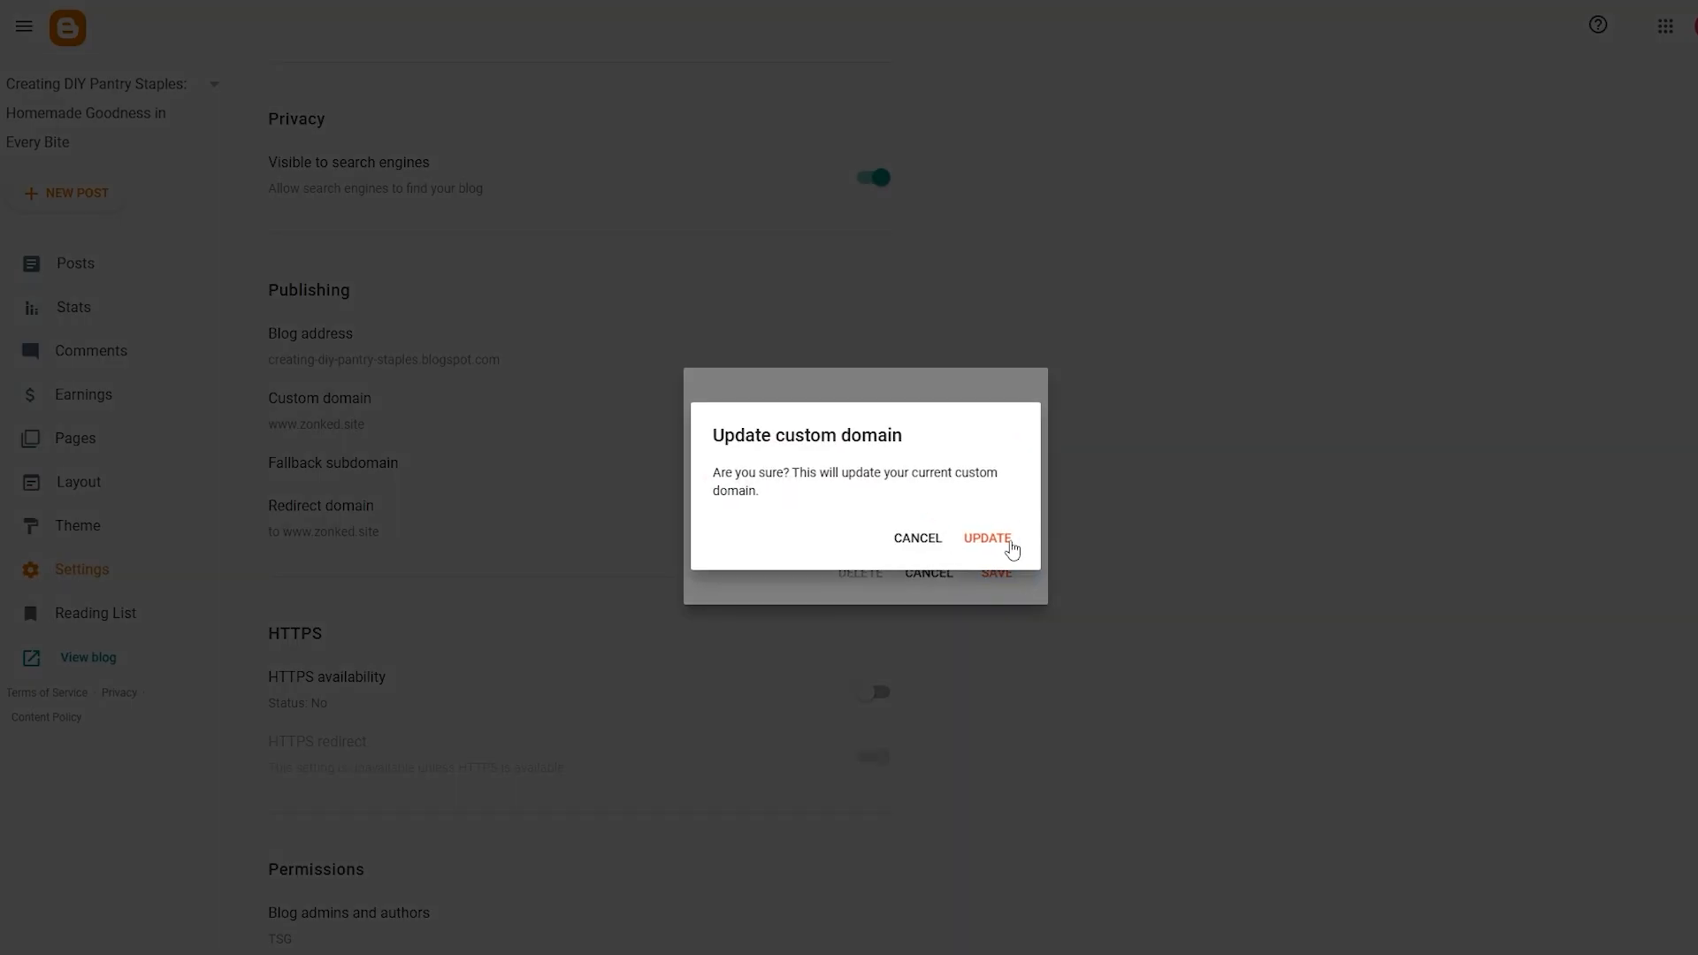
pyautogui.click(1002, 541)
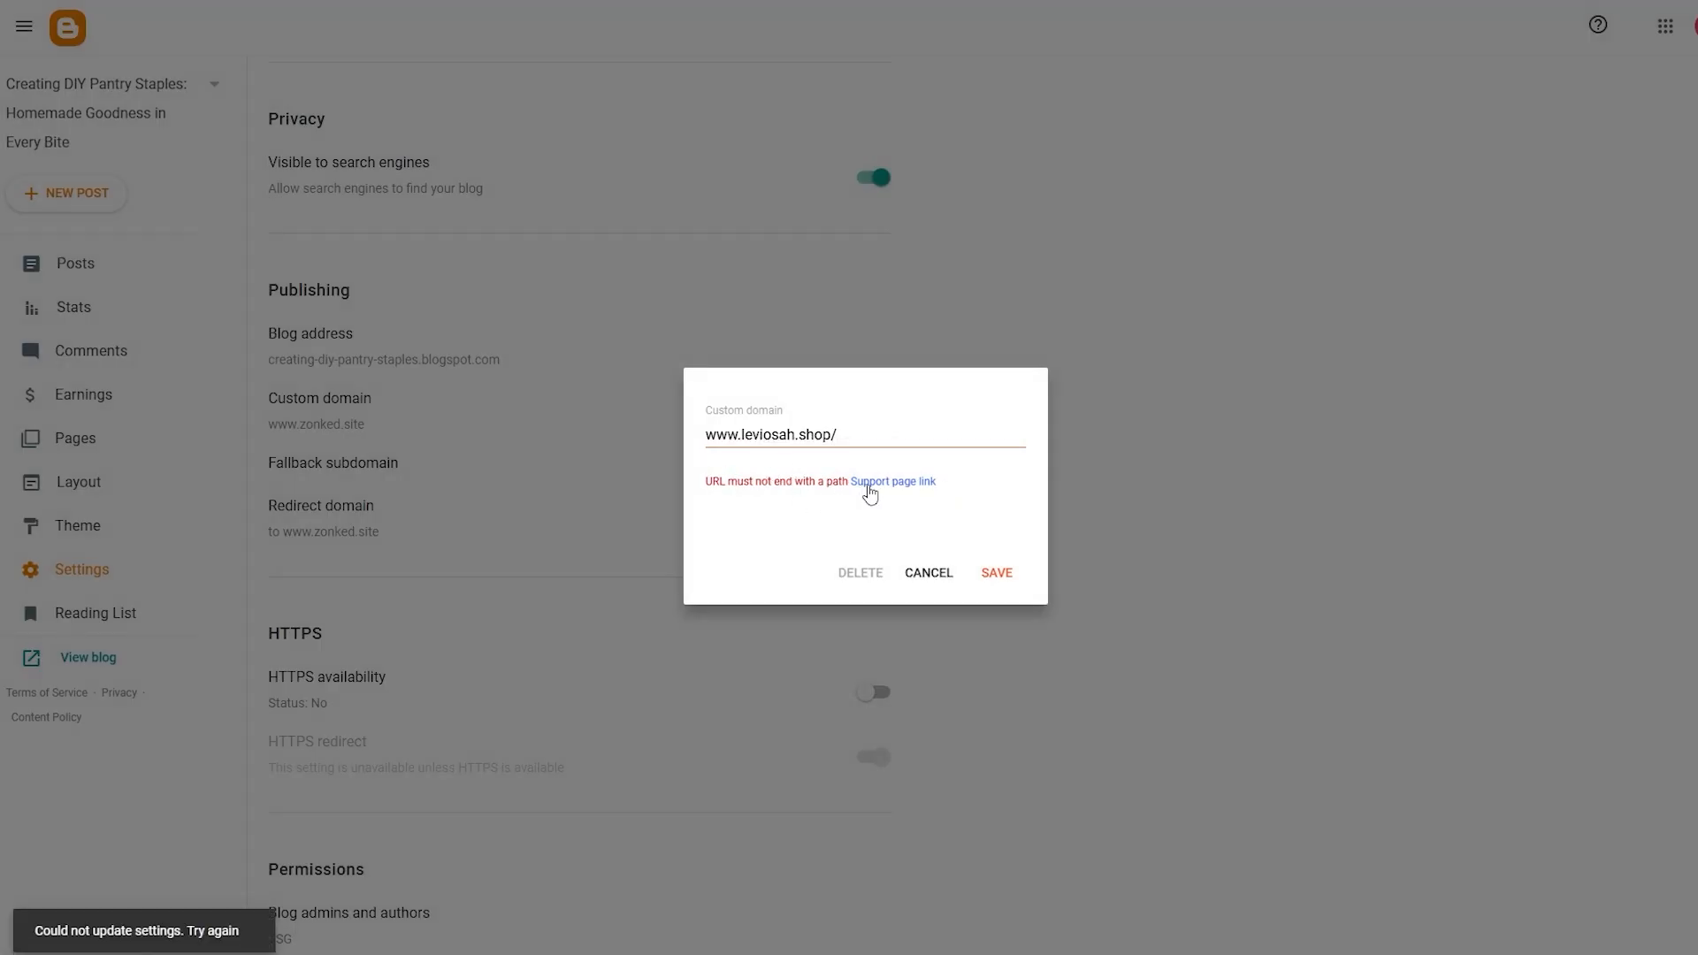
pyautogui.click(999, 575)
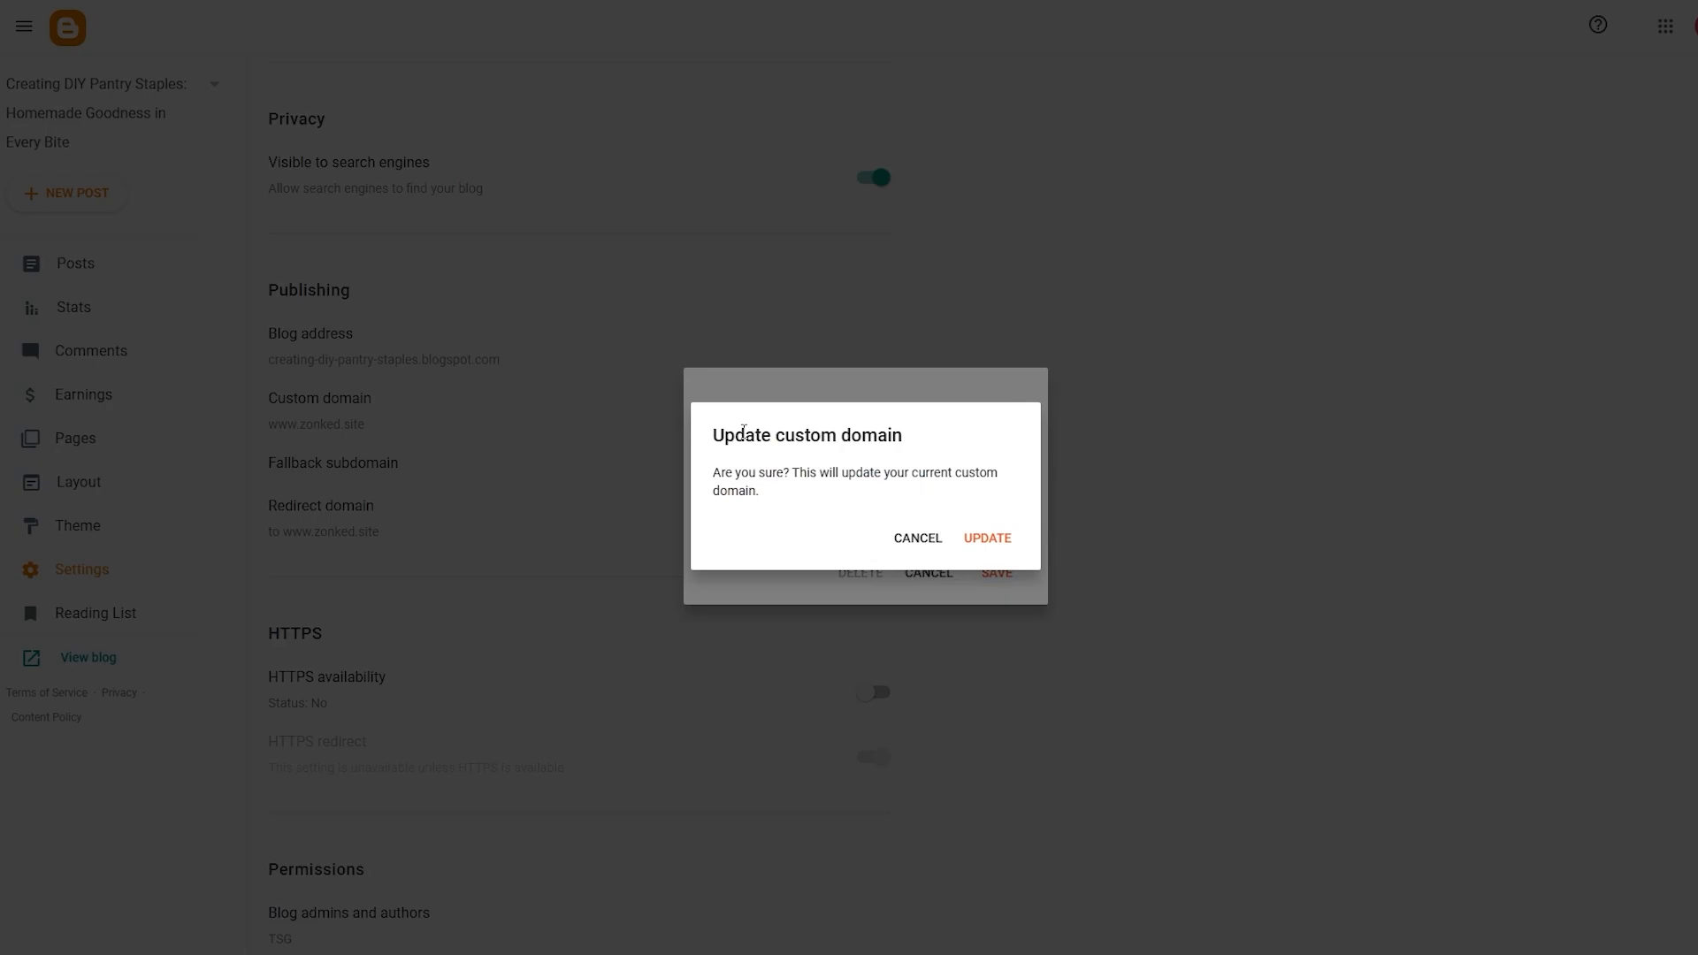
pyautogui.click(1013, 543)
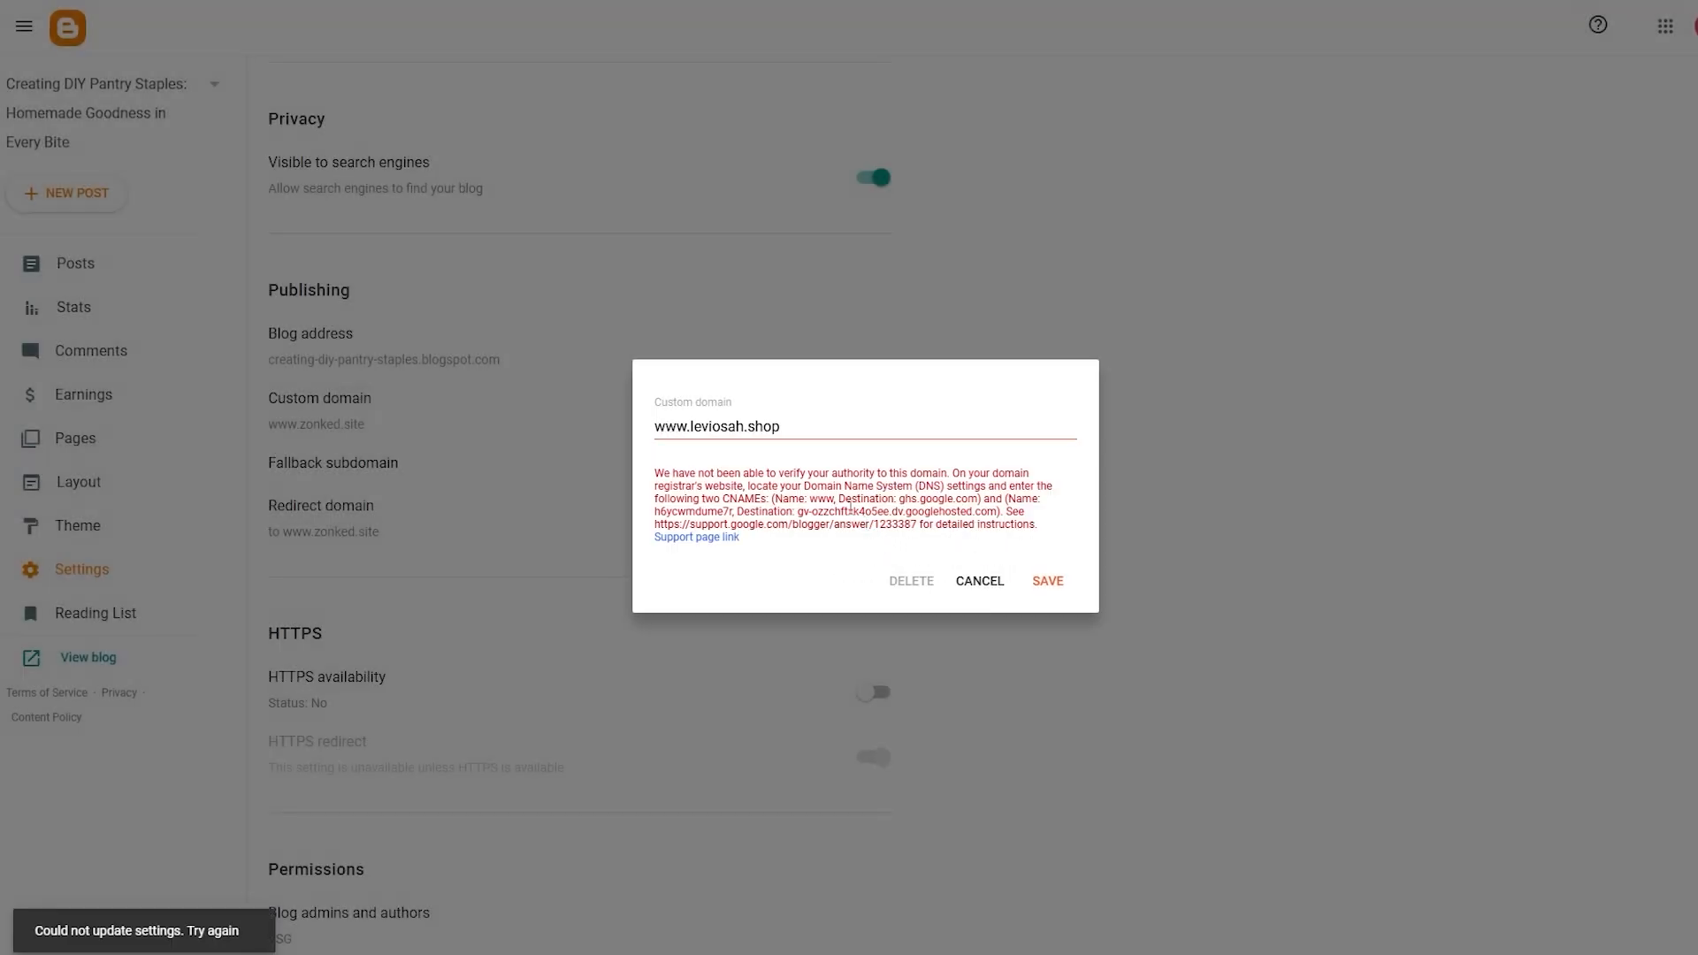
pyautogui.moveTo(655, 512); pyautogui.dragTo(1009, 506)
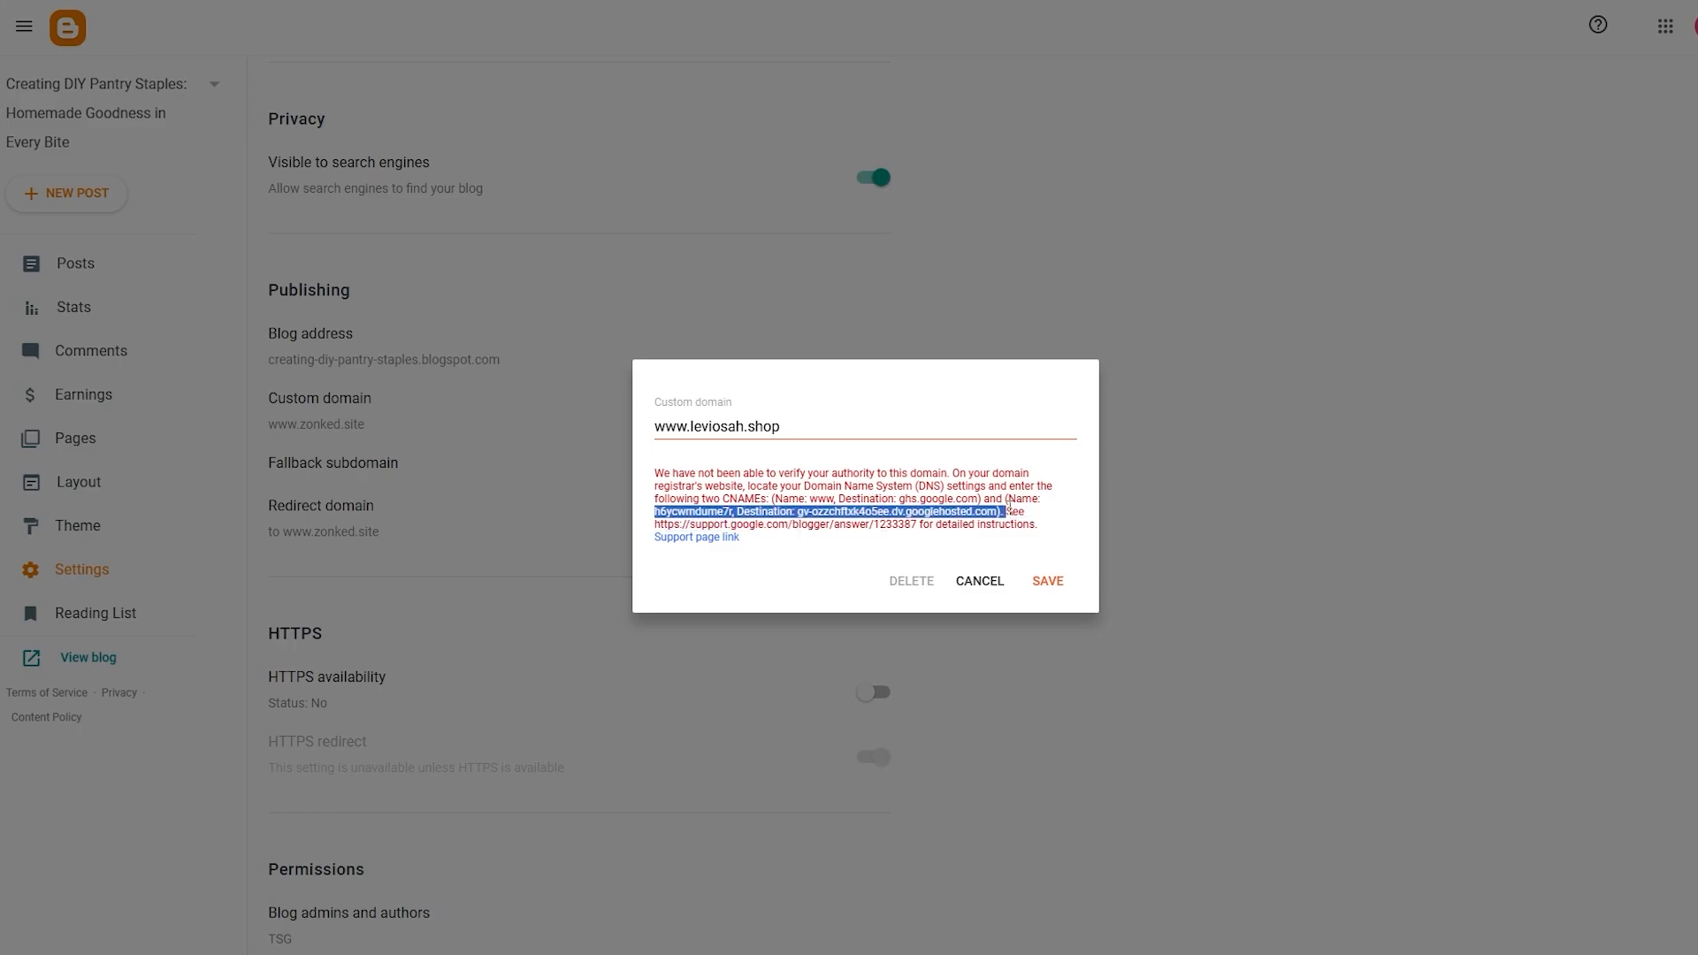
pyautogui.moveTo(809, 499)
pyautogui.mouseDown()
pyautogui.moveTo(1000, 511)
pyautogui.moveTo(836, 499)
pyautogui.mouseUp()
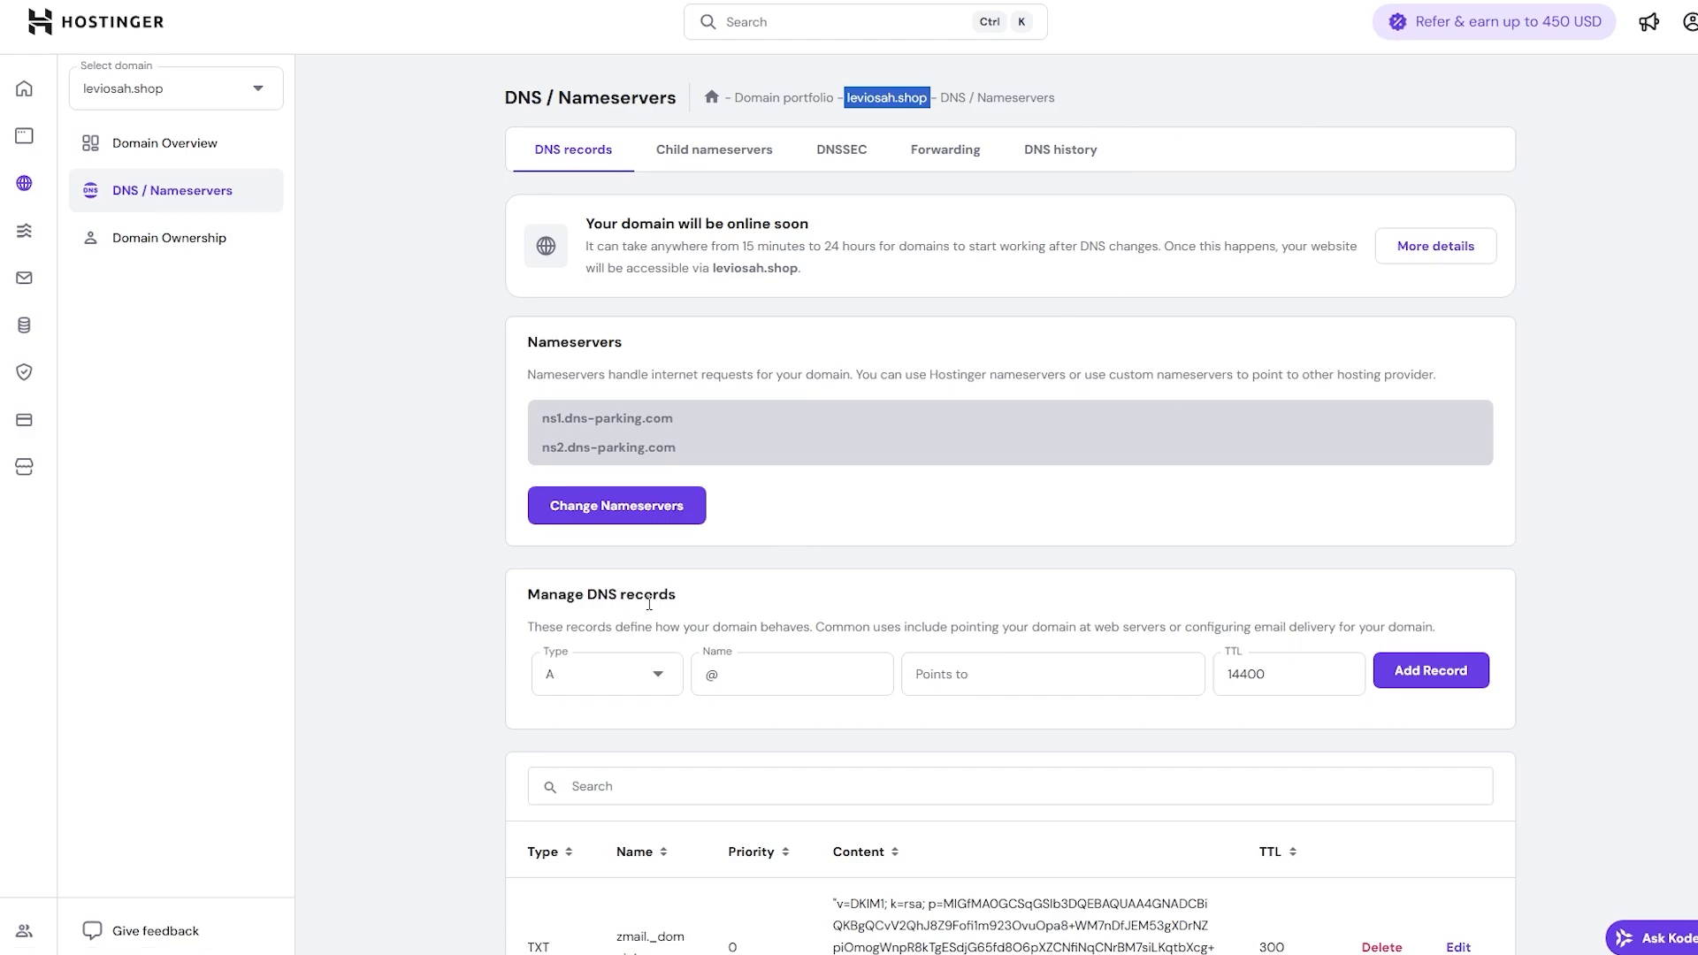
pyautogui.scroll(-2, 672, 606)
pyautogui.click(561, 493)
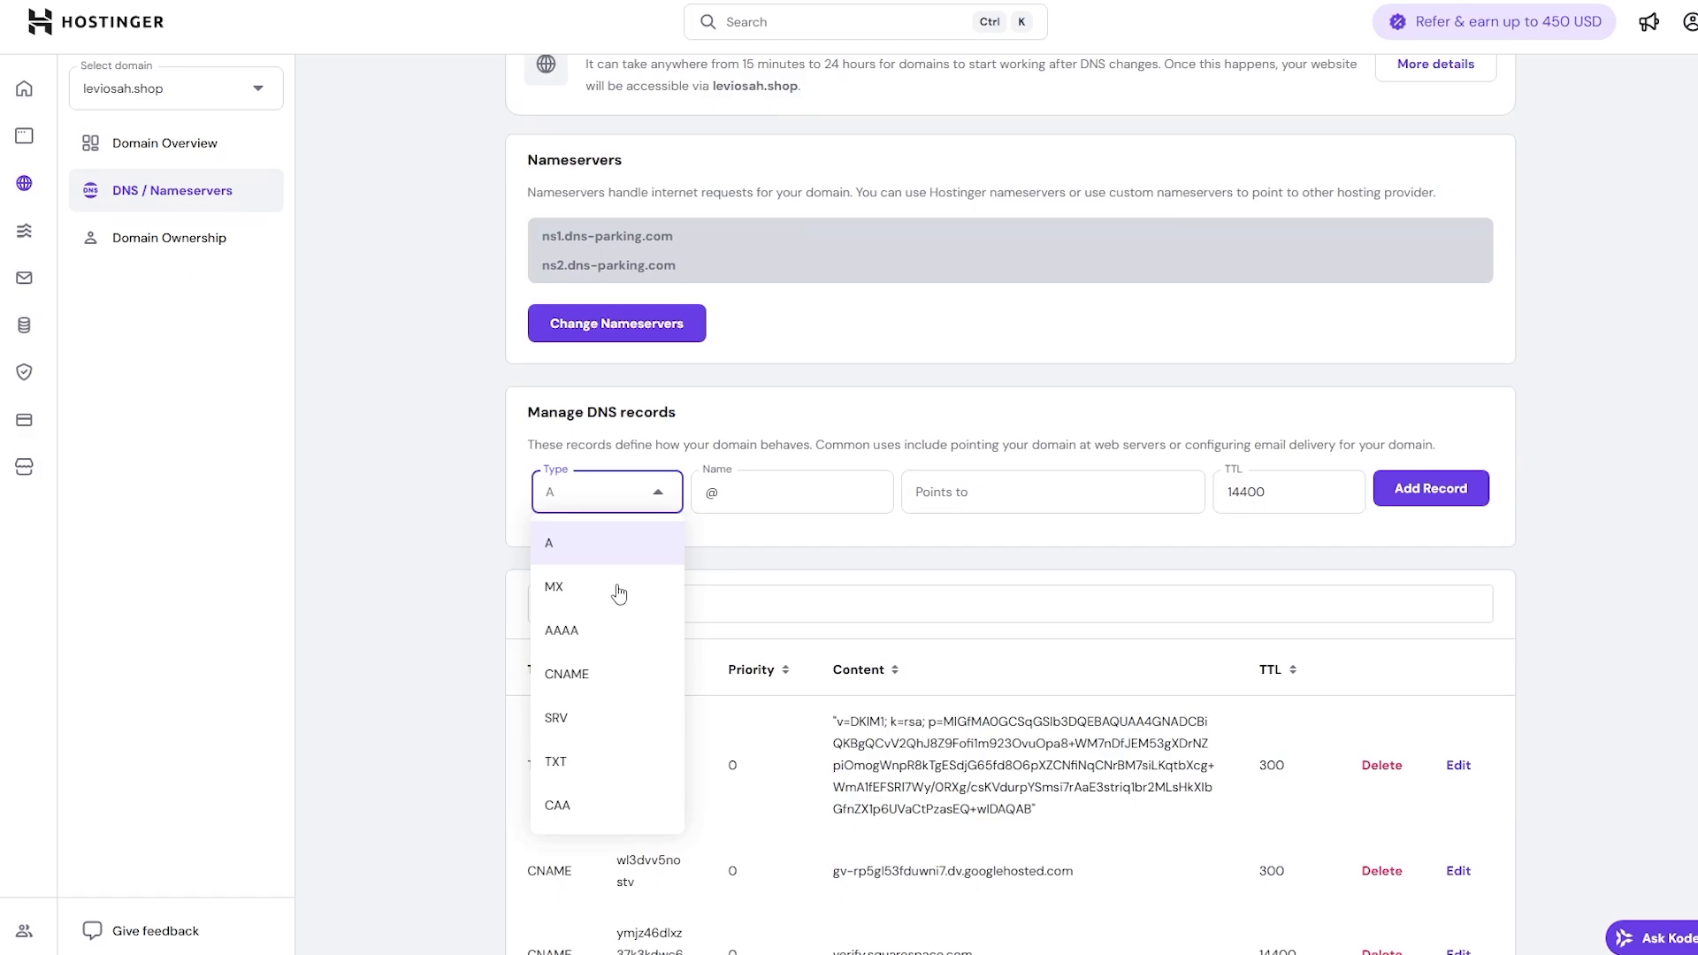
pyautogui.click(588, 681)
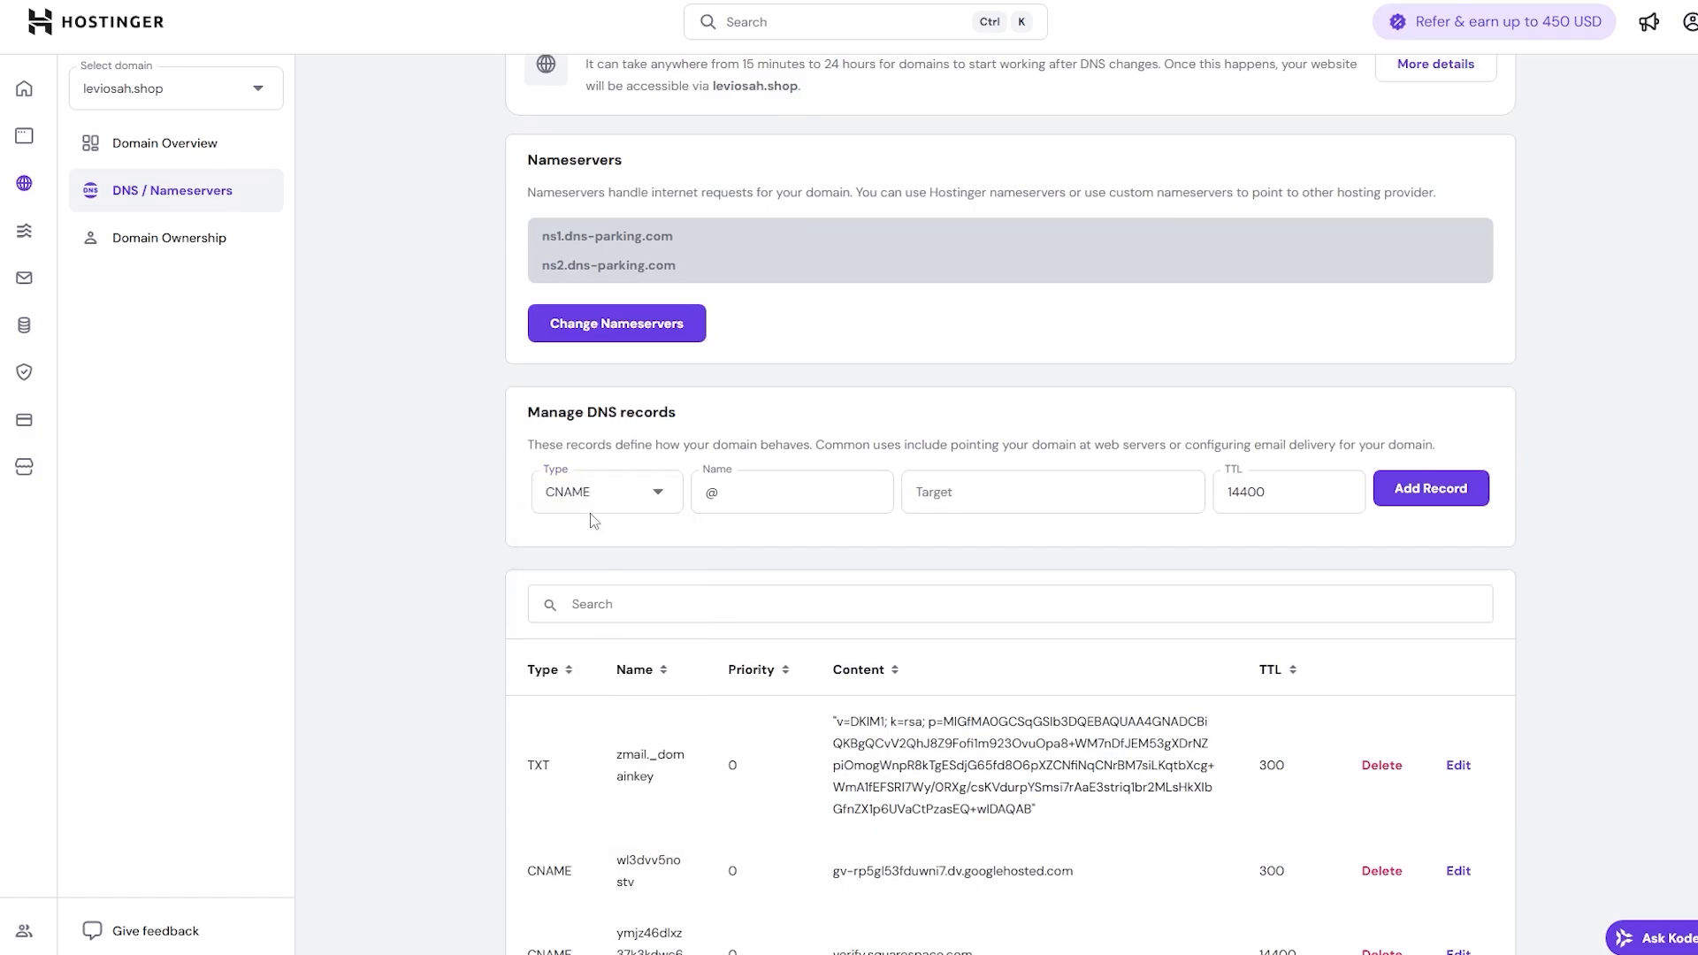
pyautogui.click(767, 498)
pyautogui.moveTo(726, 503); pyautogui.dragTo(674, 513)
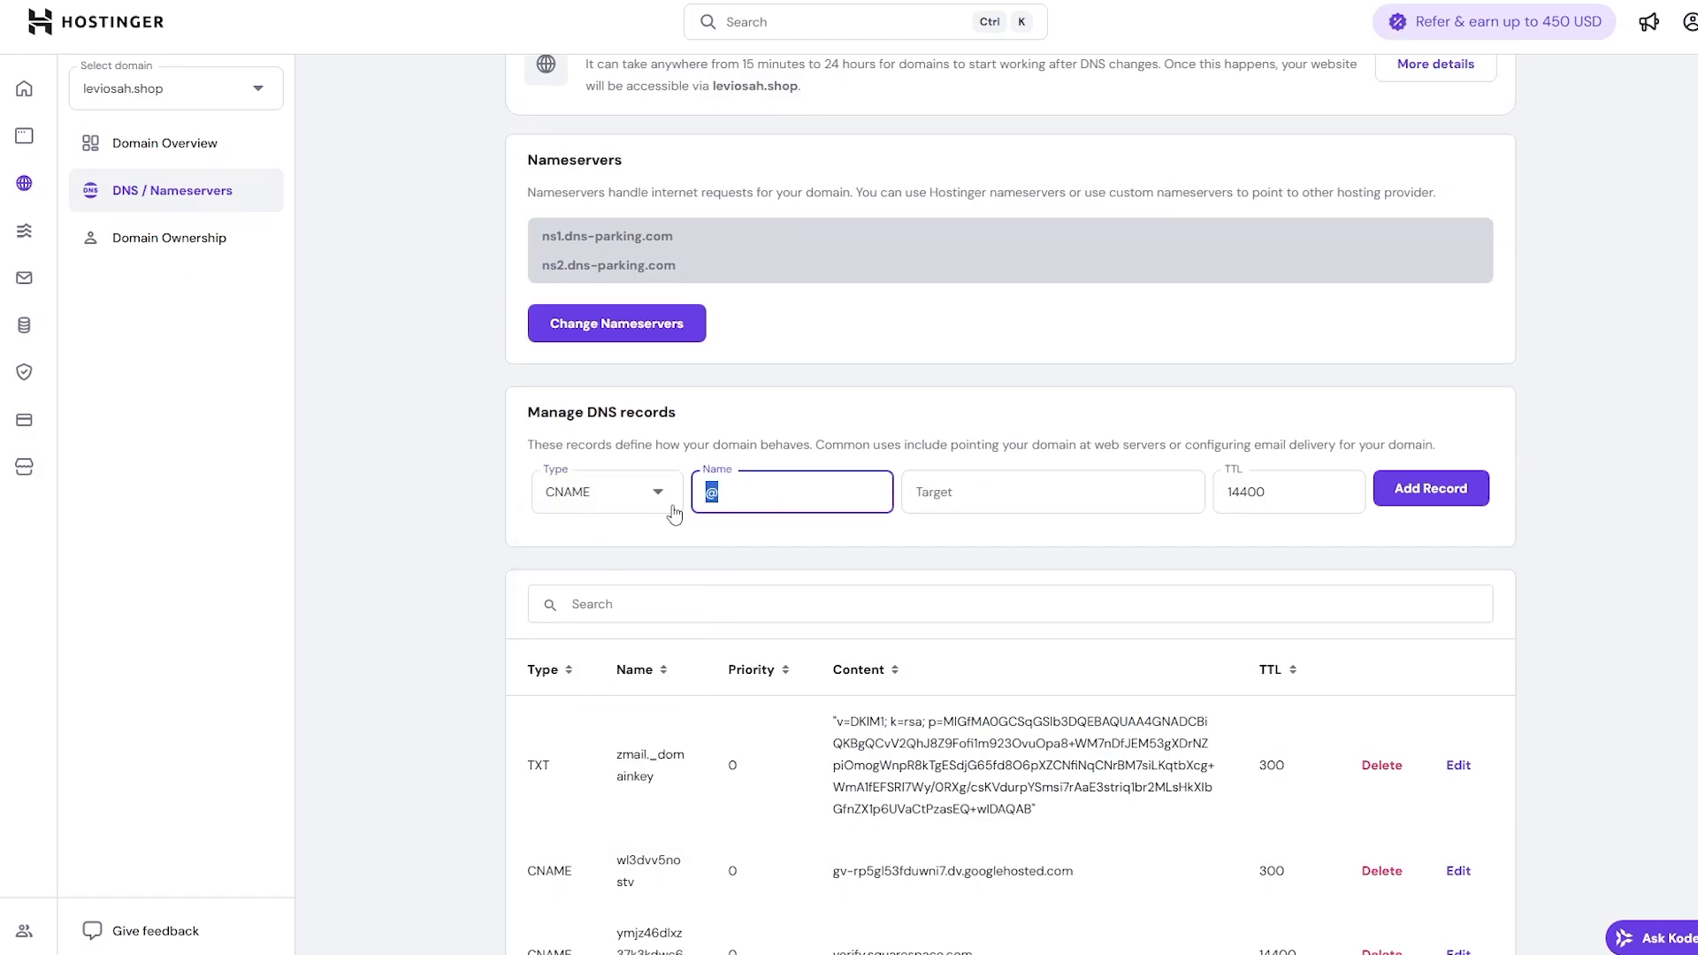
pyautogui.write('www.leviosah.shop')
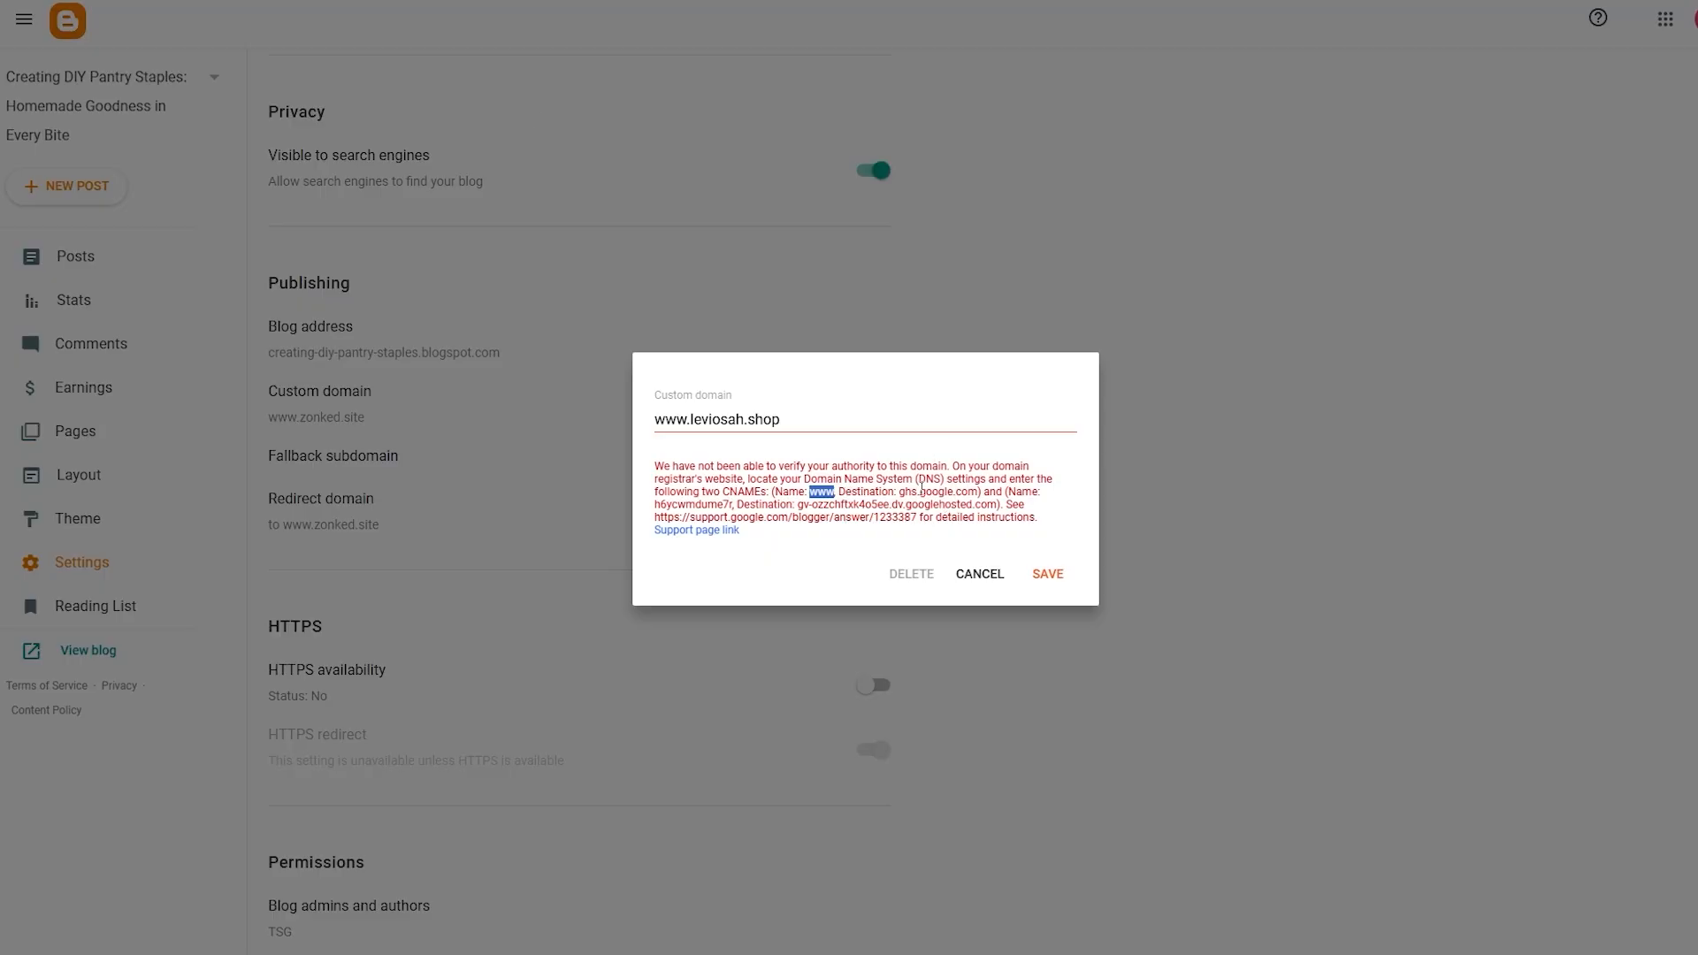
# Step: Copy the destination ghs.google.com from Blogger's custom domain details, use it as the www record's target, and add the record
pyautogui.click(908, 491)
pyautogui.moveTo(899, 492); pyautogui.dragTo(976, 493)
pyautogui.rightClick(976, 494)
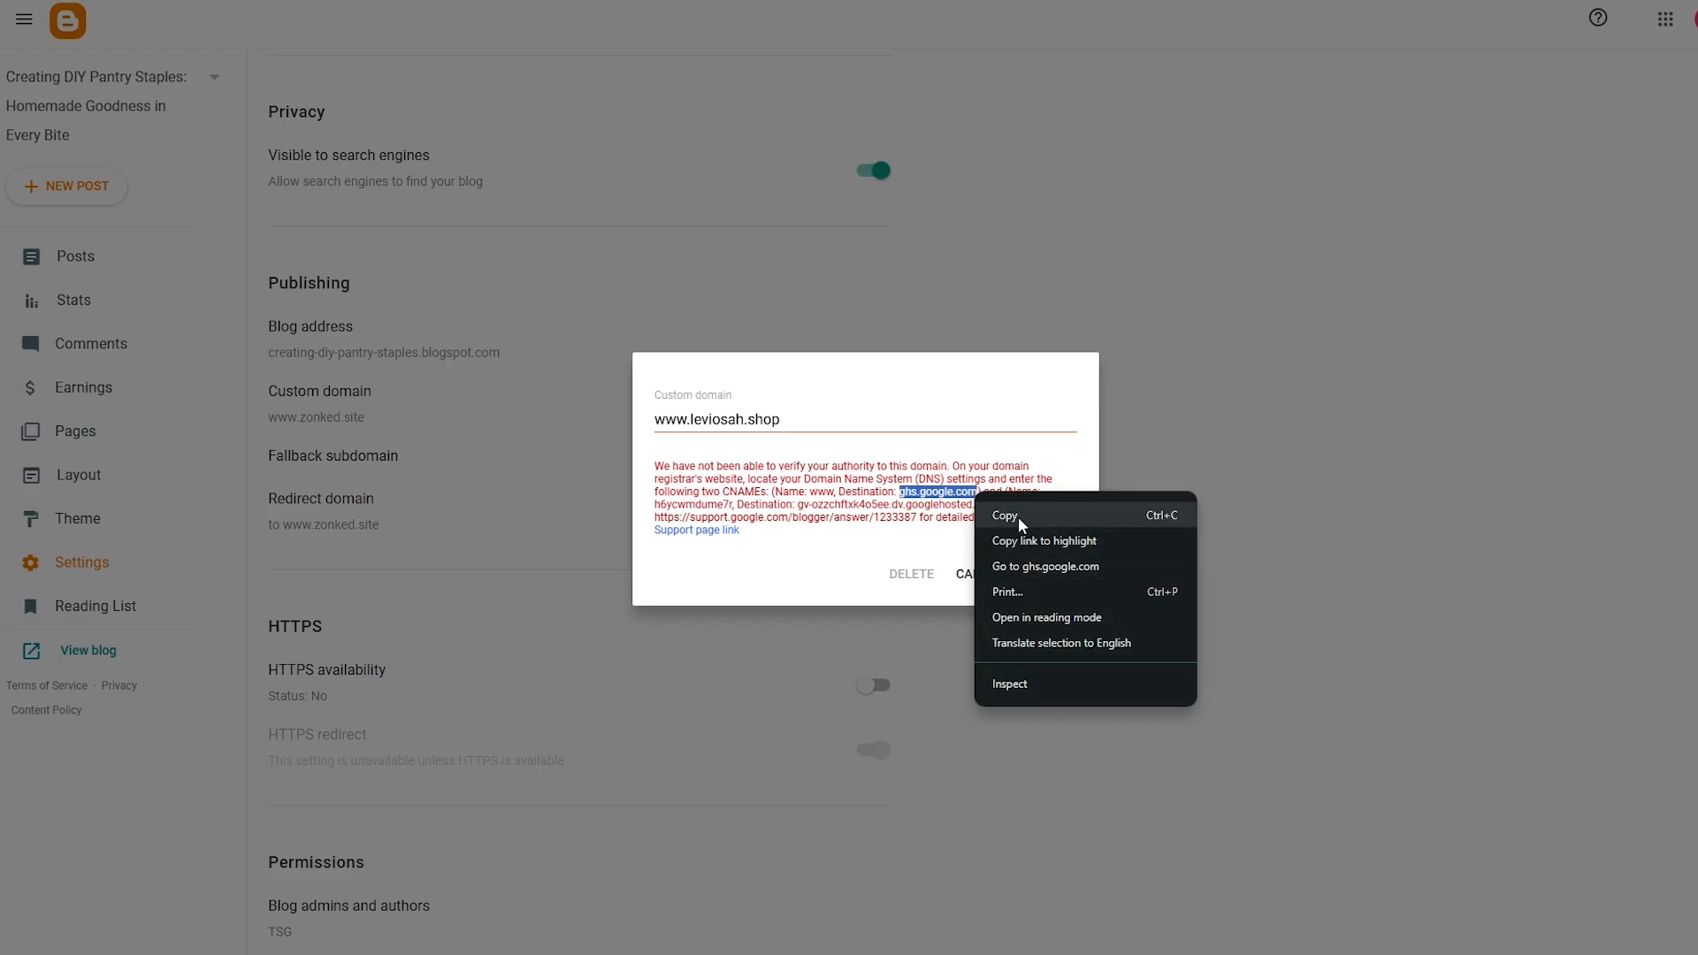
pyautogui.click(1008, 515)
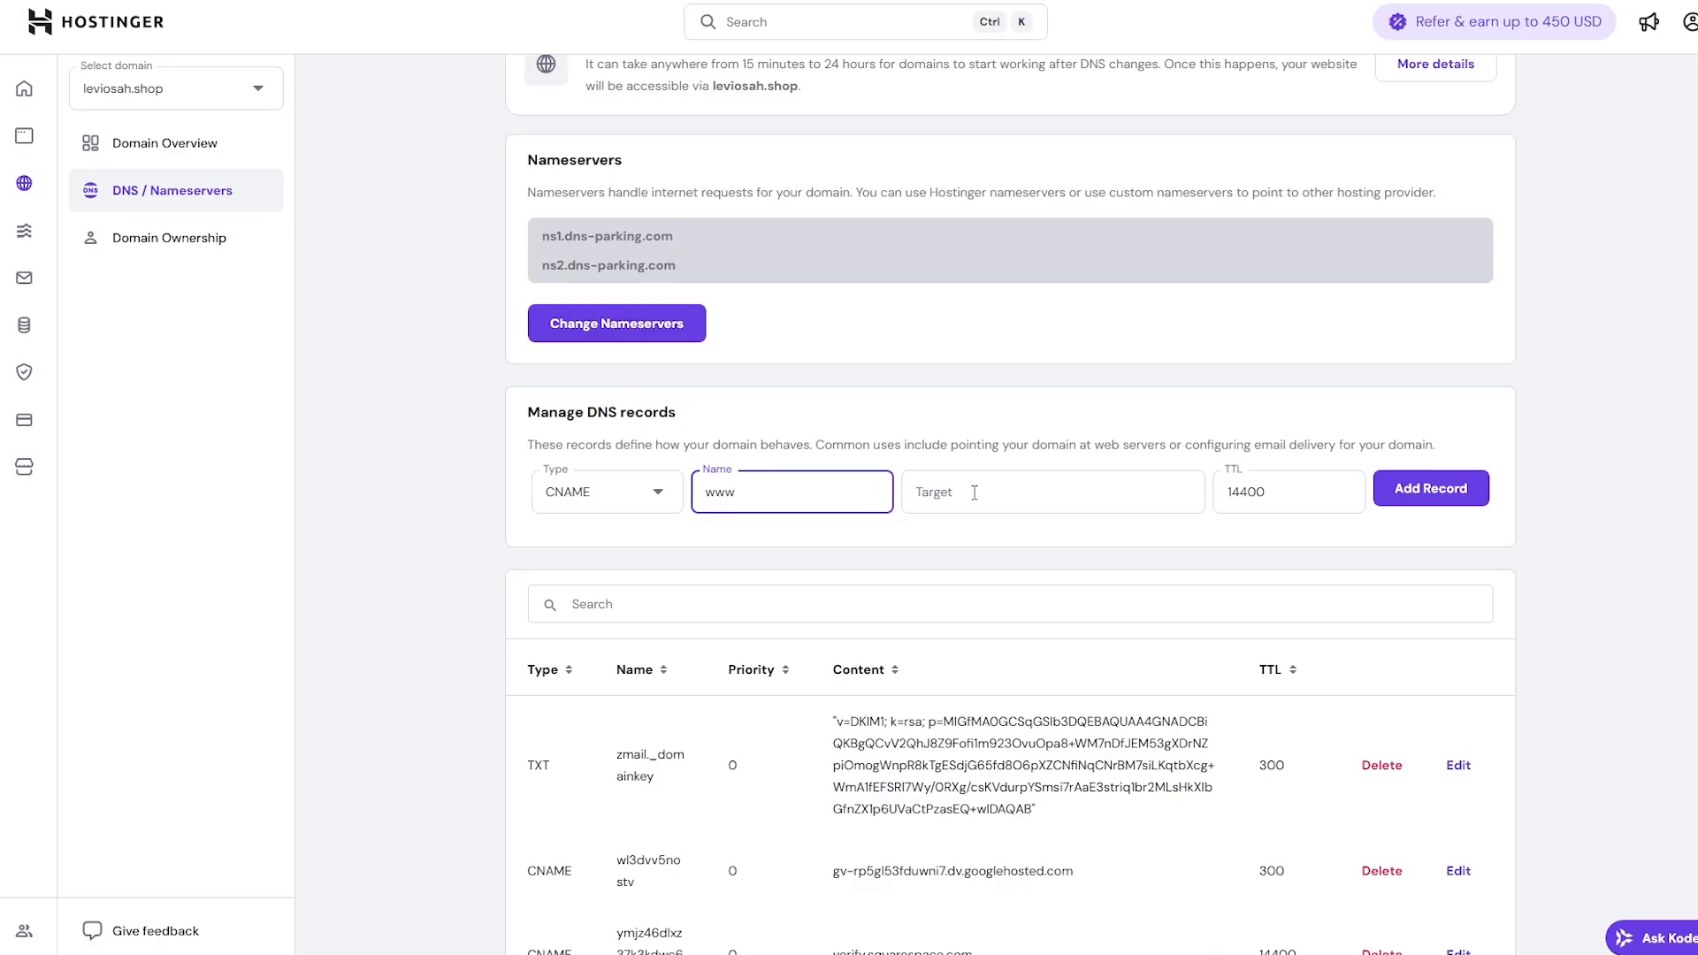
pyautogui.rightClick(975, 493)
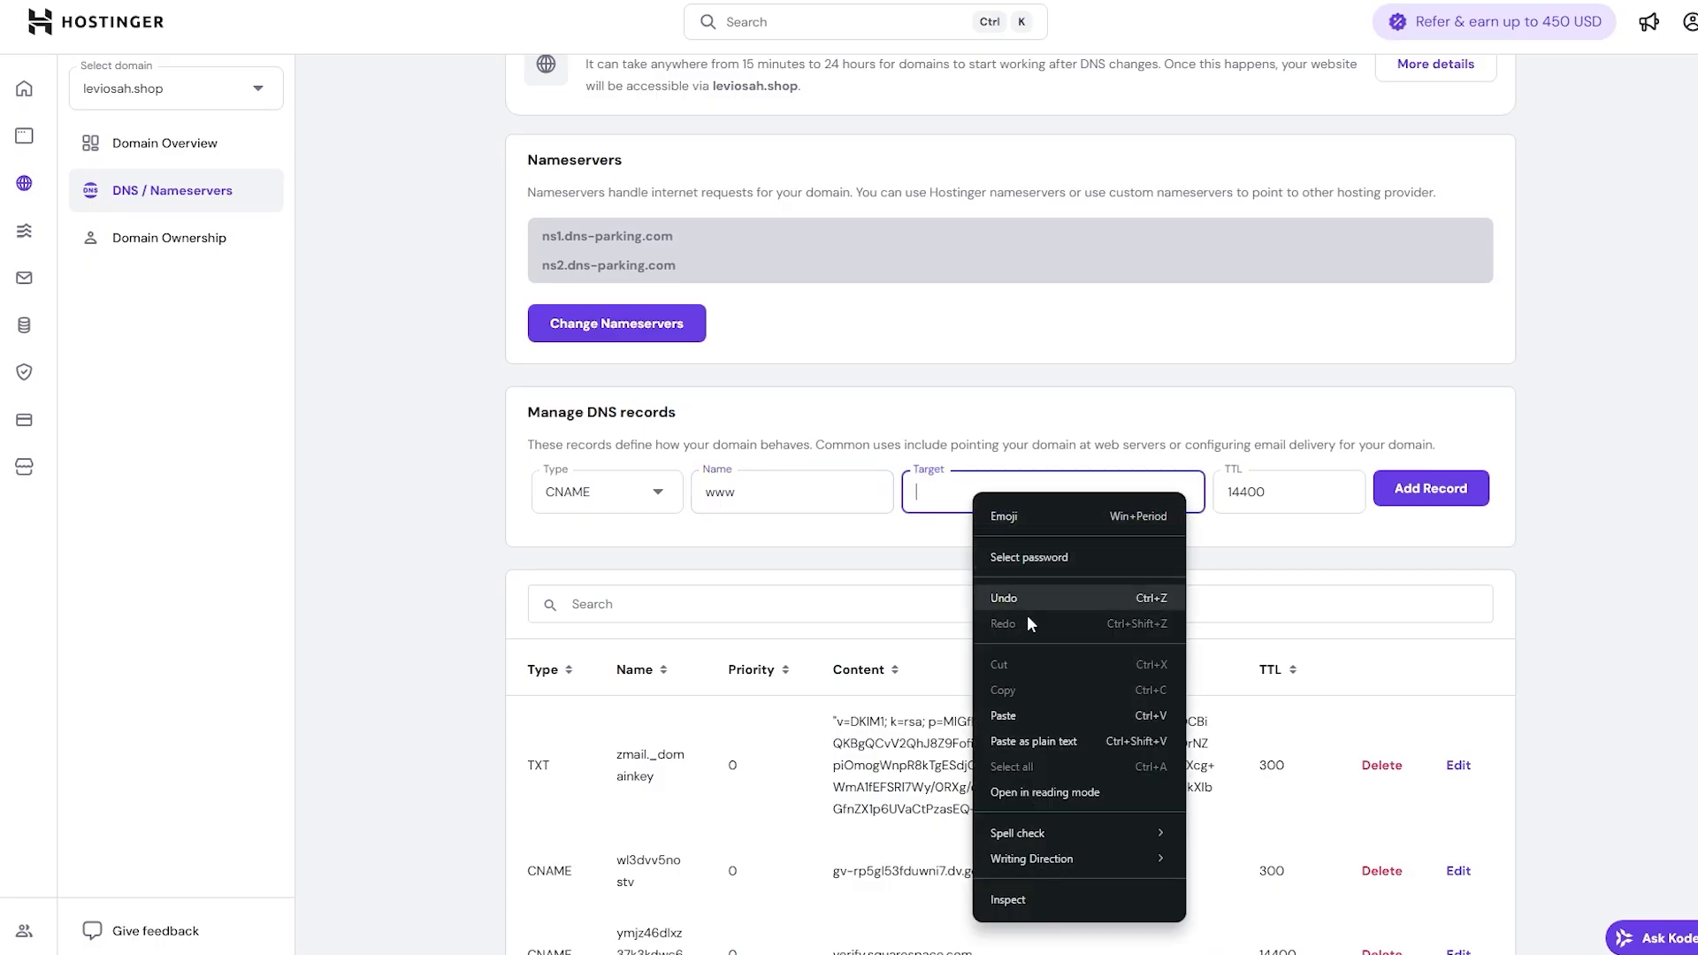
pyautogui.click(1032, 725)
pyautogui.click(1428, 489)
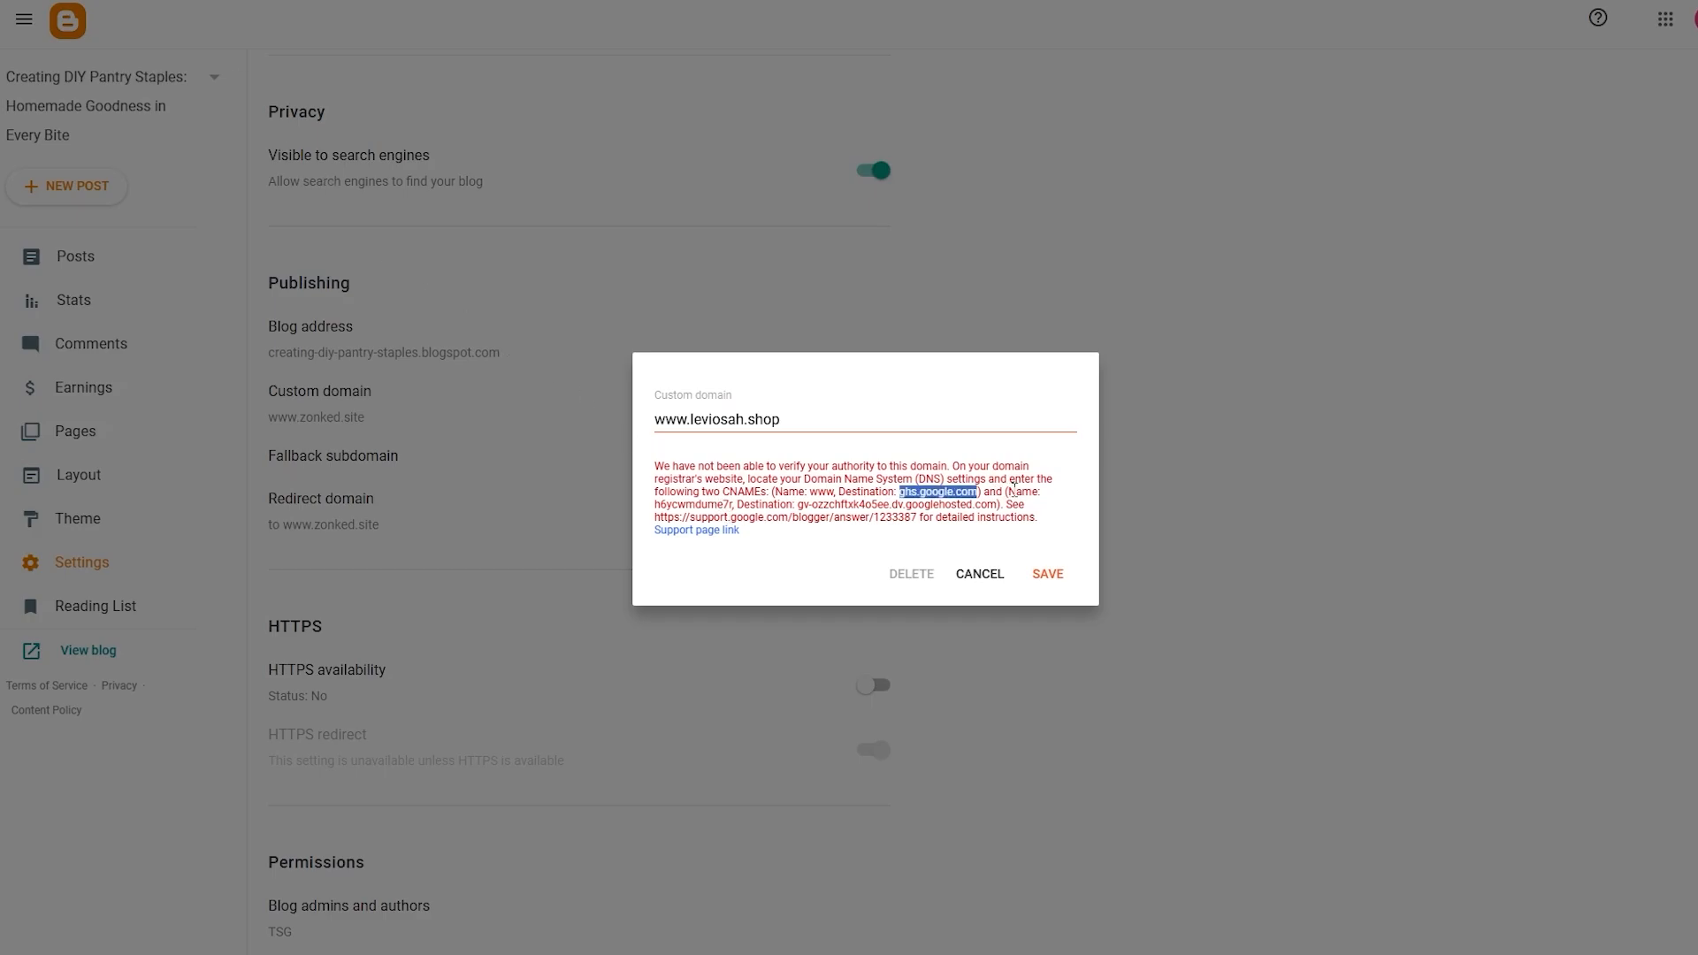
# Step: Start a second CNAME record in Hostinger, named with the unique security name copied from Blogger's custom domain details
pyautogui.doubleClick(675, 505)
pyautogui.rightClick(685, 509)
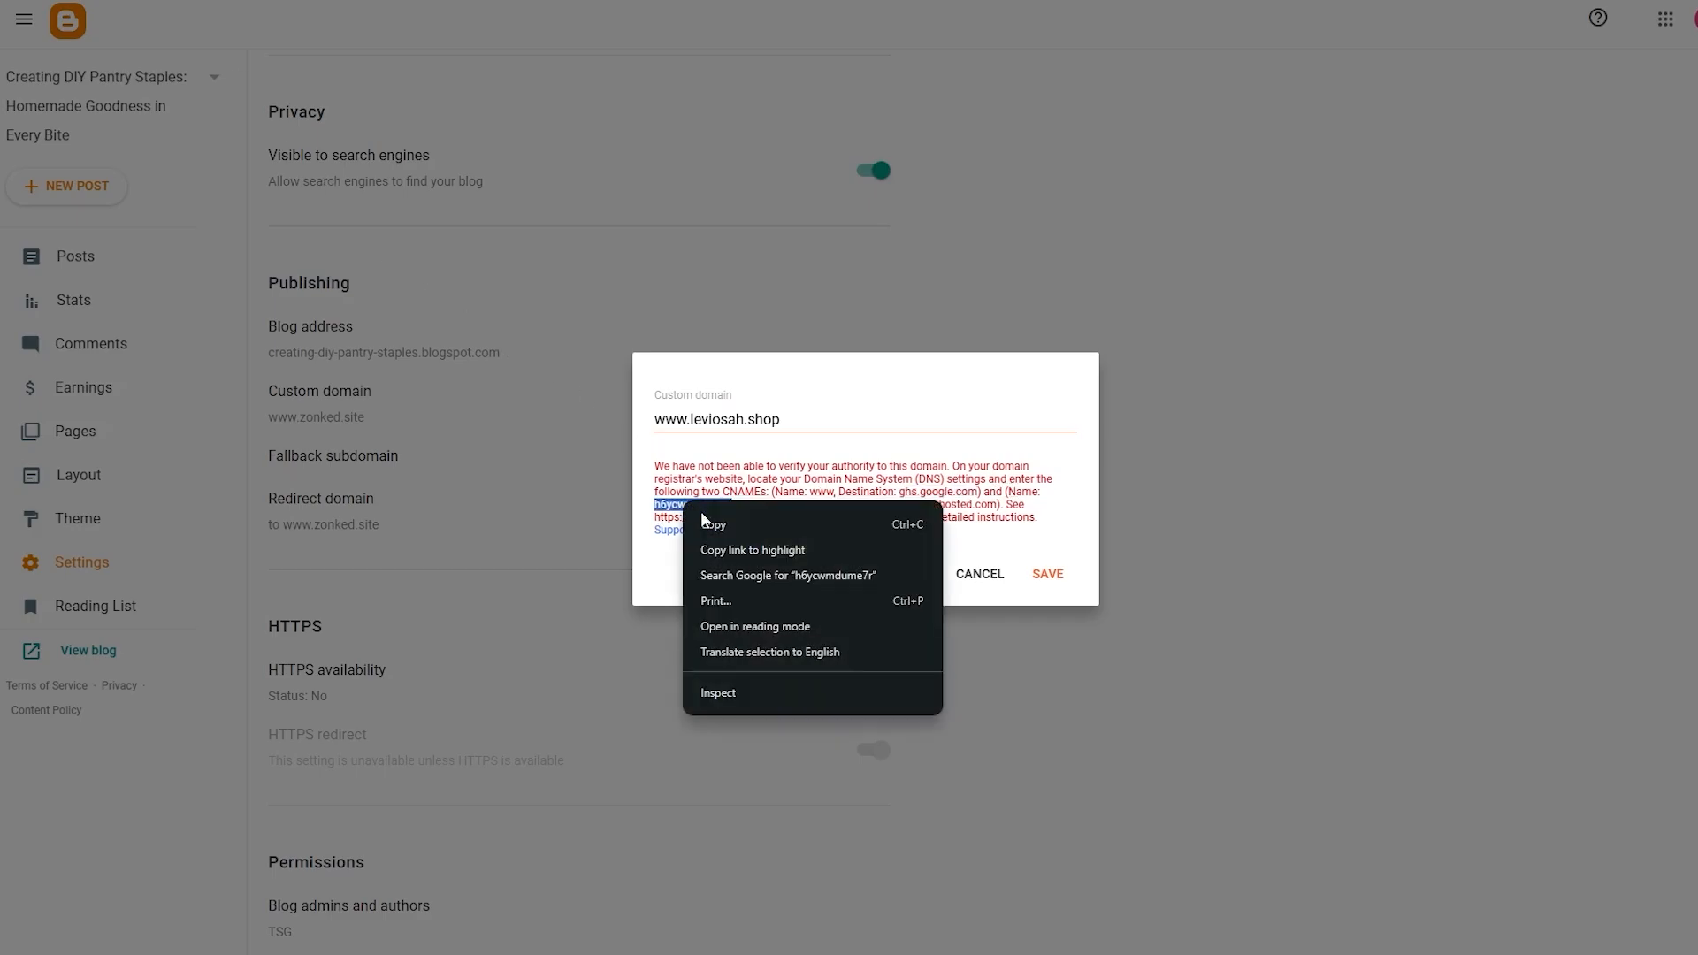
pyautogui.click(728, 525)
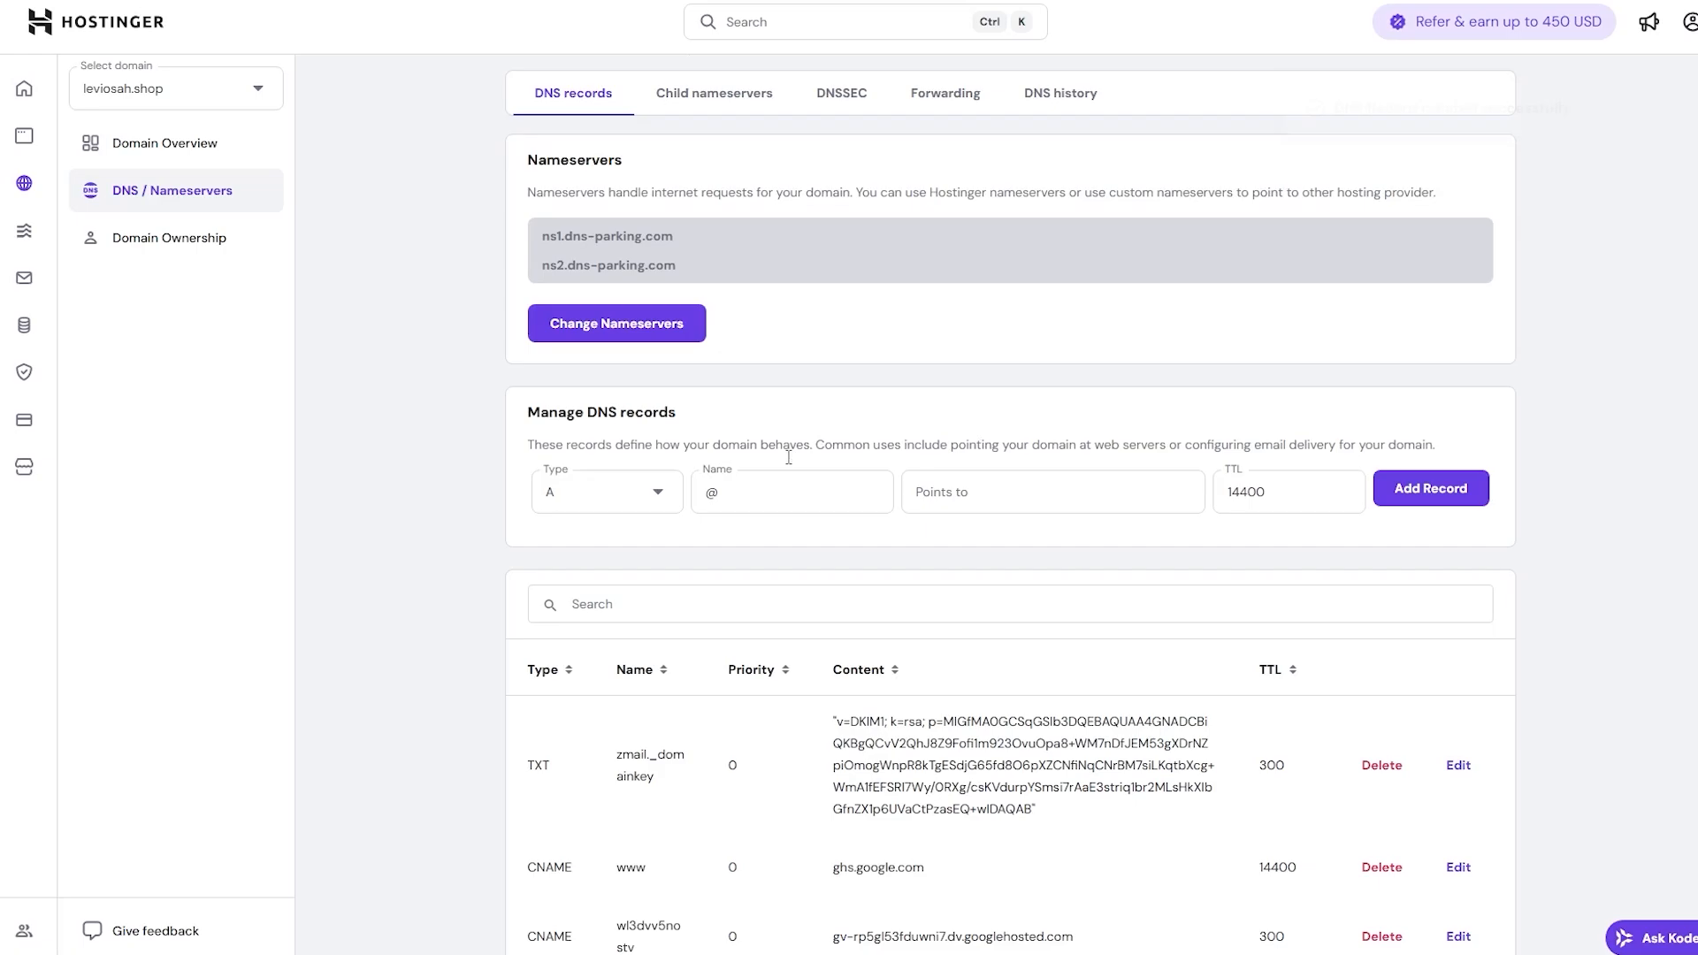
pyautogui.click(654, 495)
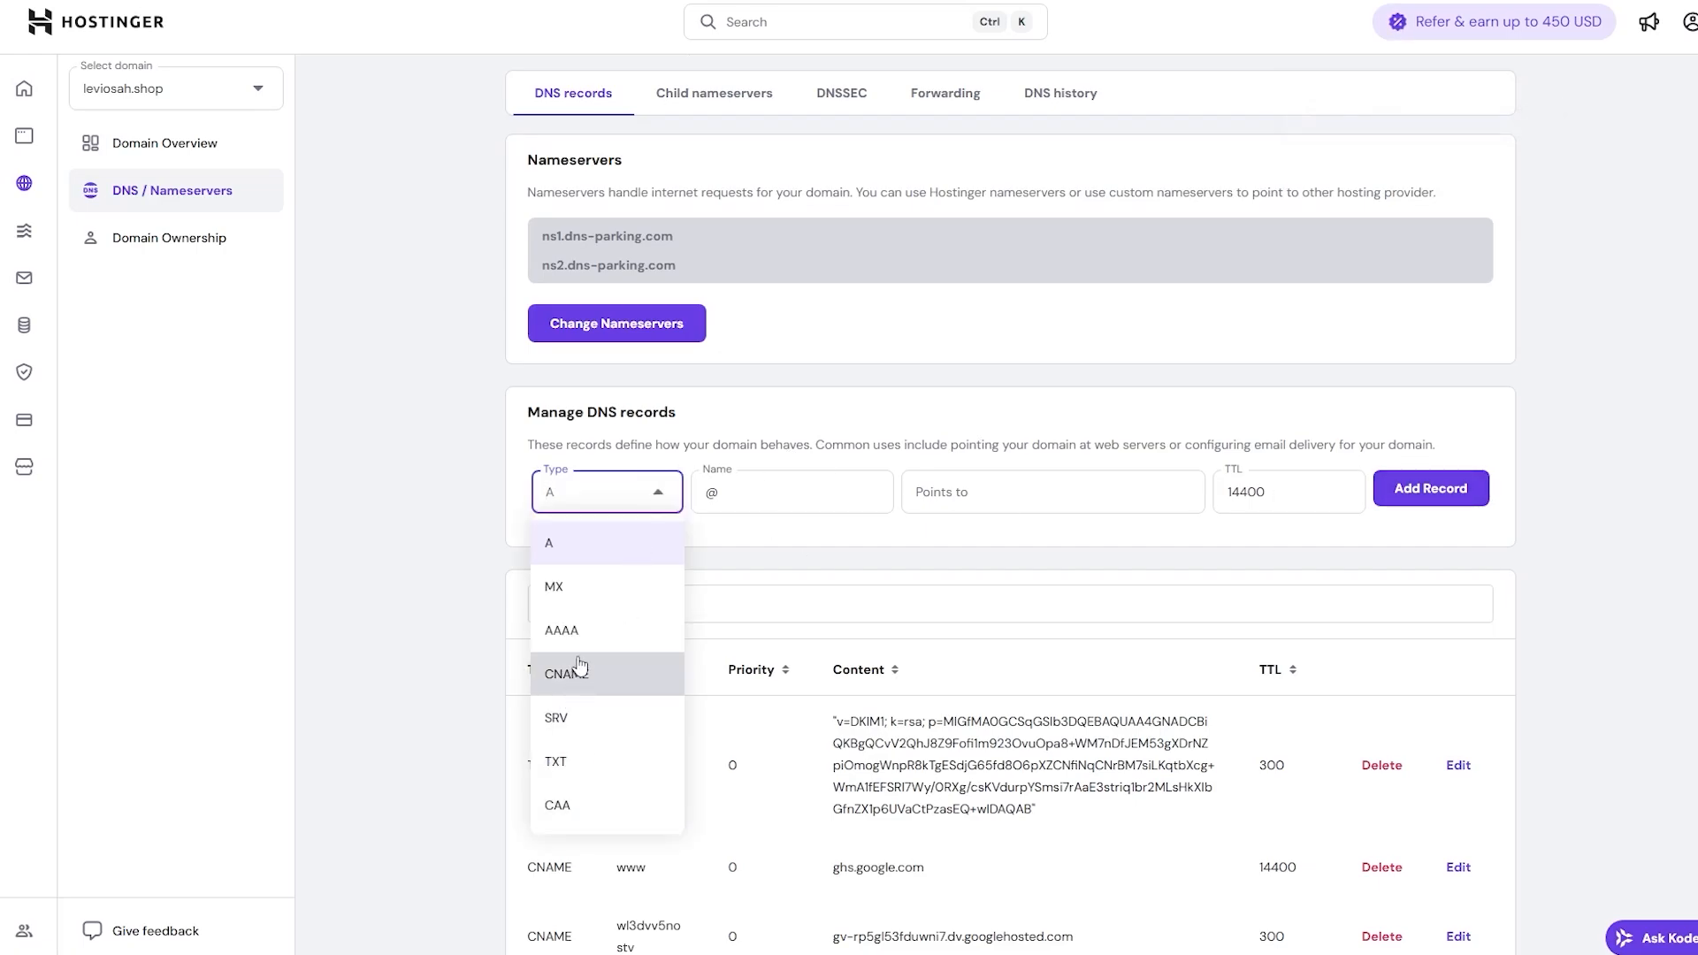
pyautogui.click(570, 669)
pyautogui.click(713, 498)
pyautogui.rightClick(712, 501)
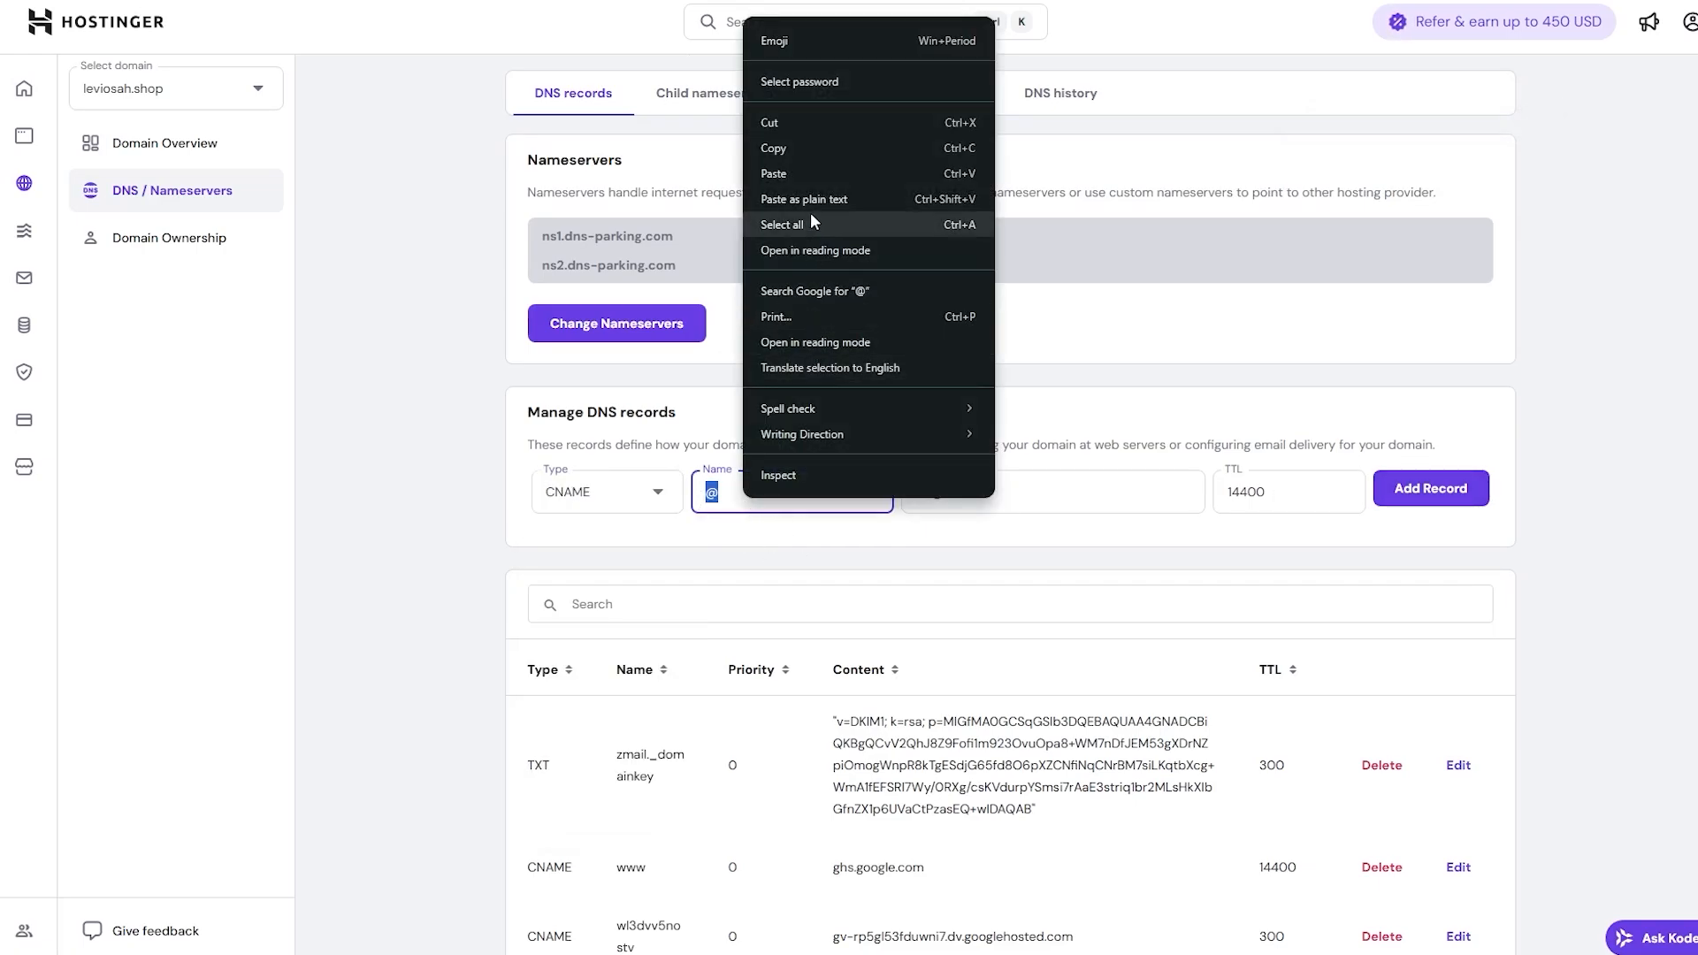
pyautogui.click(794, 171)
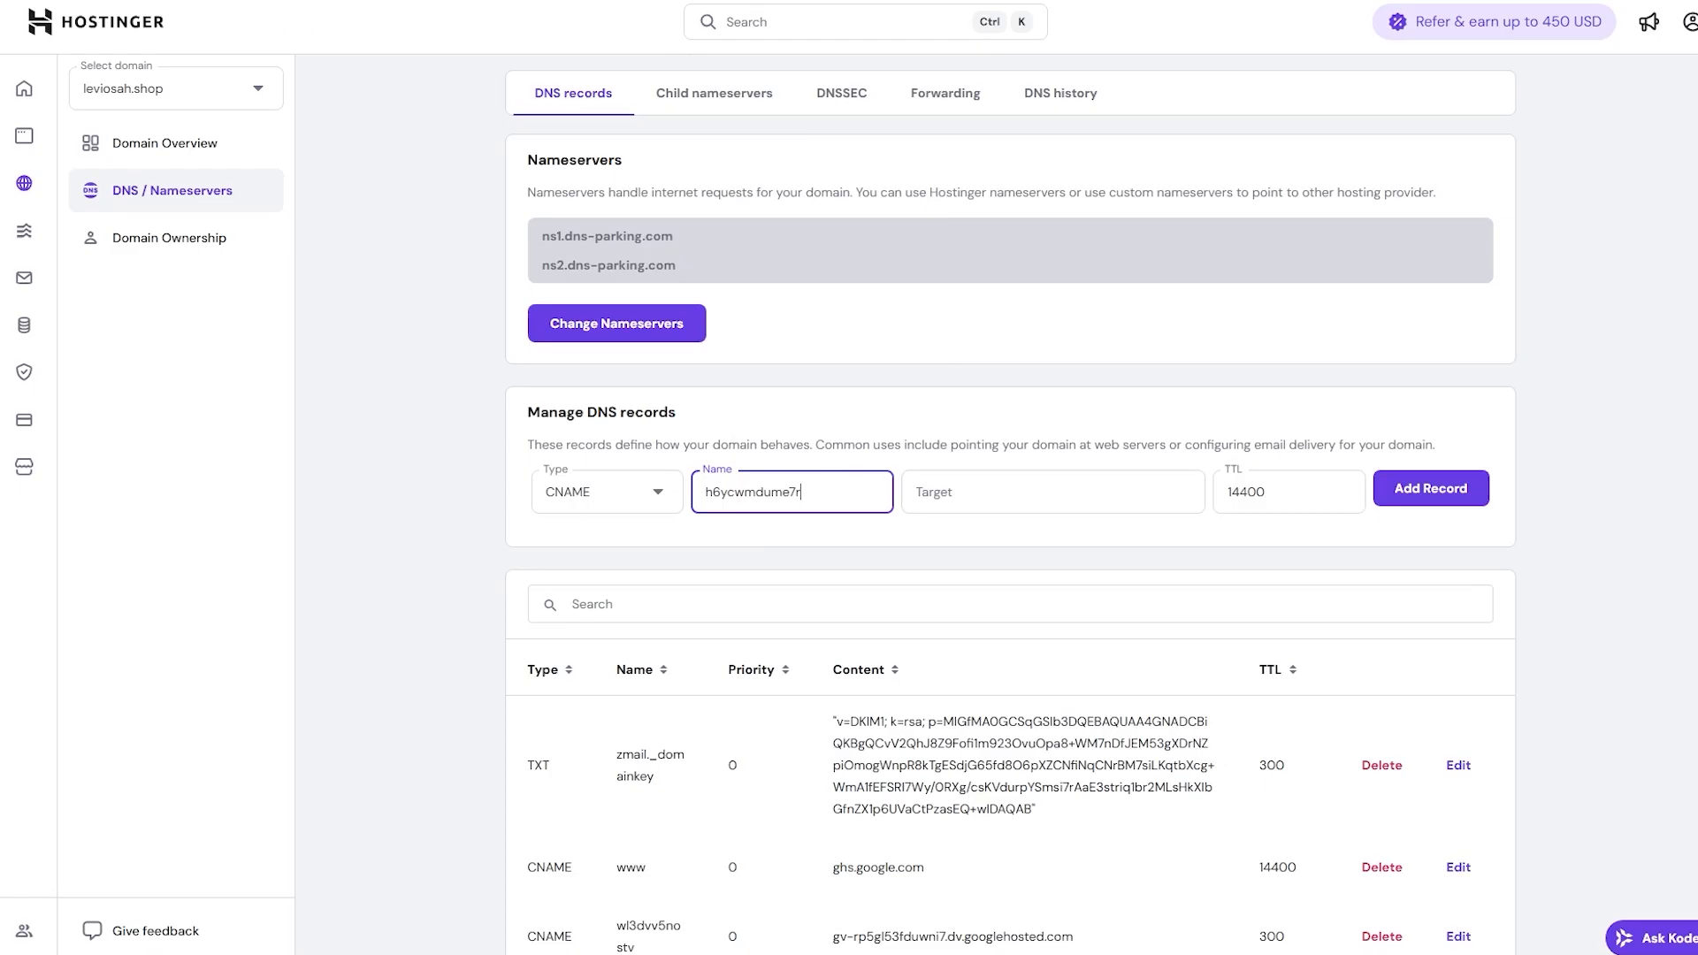
# Step: Copy the security CNAME's googlehosted.com destination from Blogger into the second record's target and add the record
pyautogui.click(354, 2)
pyautogui.moveTo(799, 506); pyautogui.dragTo(818, 506)
pyautogui.moveTo(858, 506); pyautogui.dragTo(908, 506)
pyautogui.click(847, 506)
pyautogui.moveTo(798, 506); pyautogui.dragTo(994, 509)
pyautogui.rightClick(987, 508)
pyautogui.click(1005, 529)
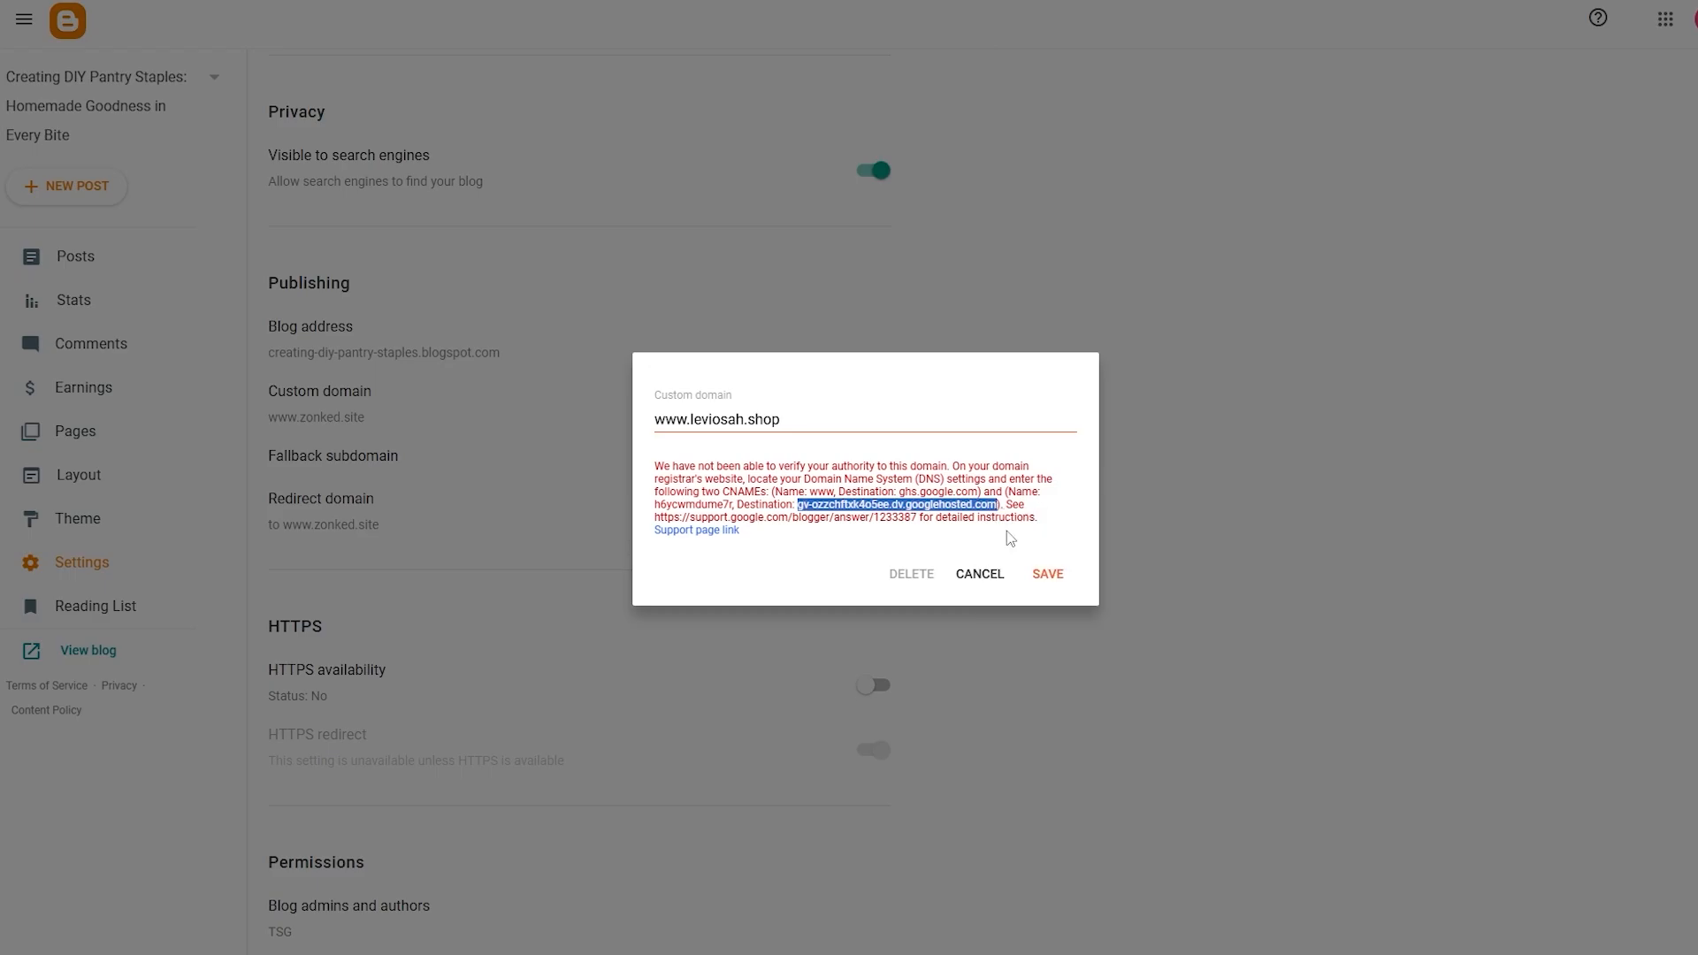
pyautogui.hotkey('alt', 'Tab')
pyautogui.rightClick(977, 496)
pyautogui.click(1004, 717)
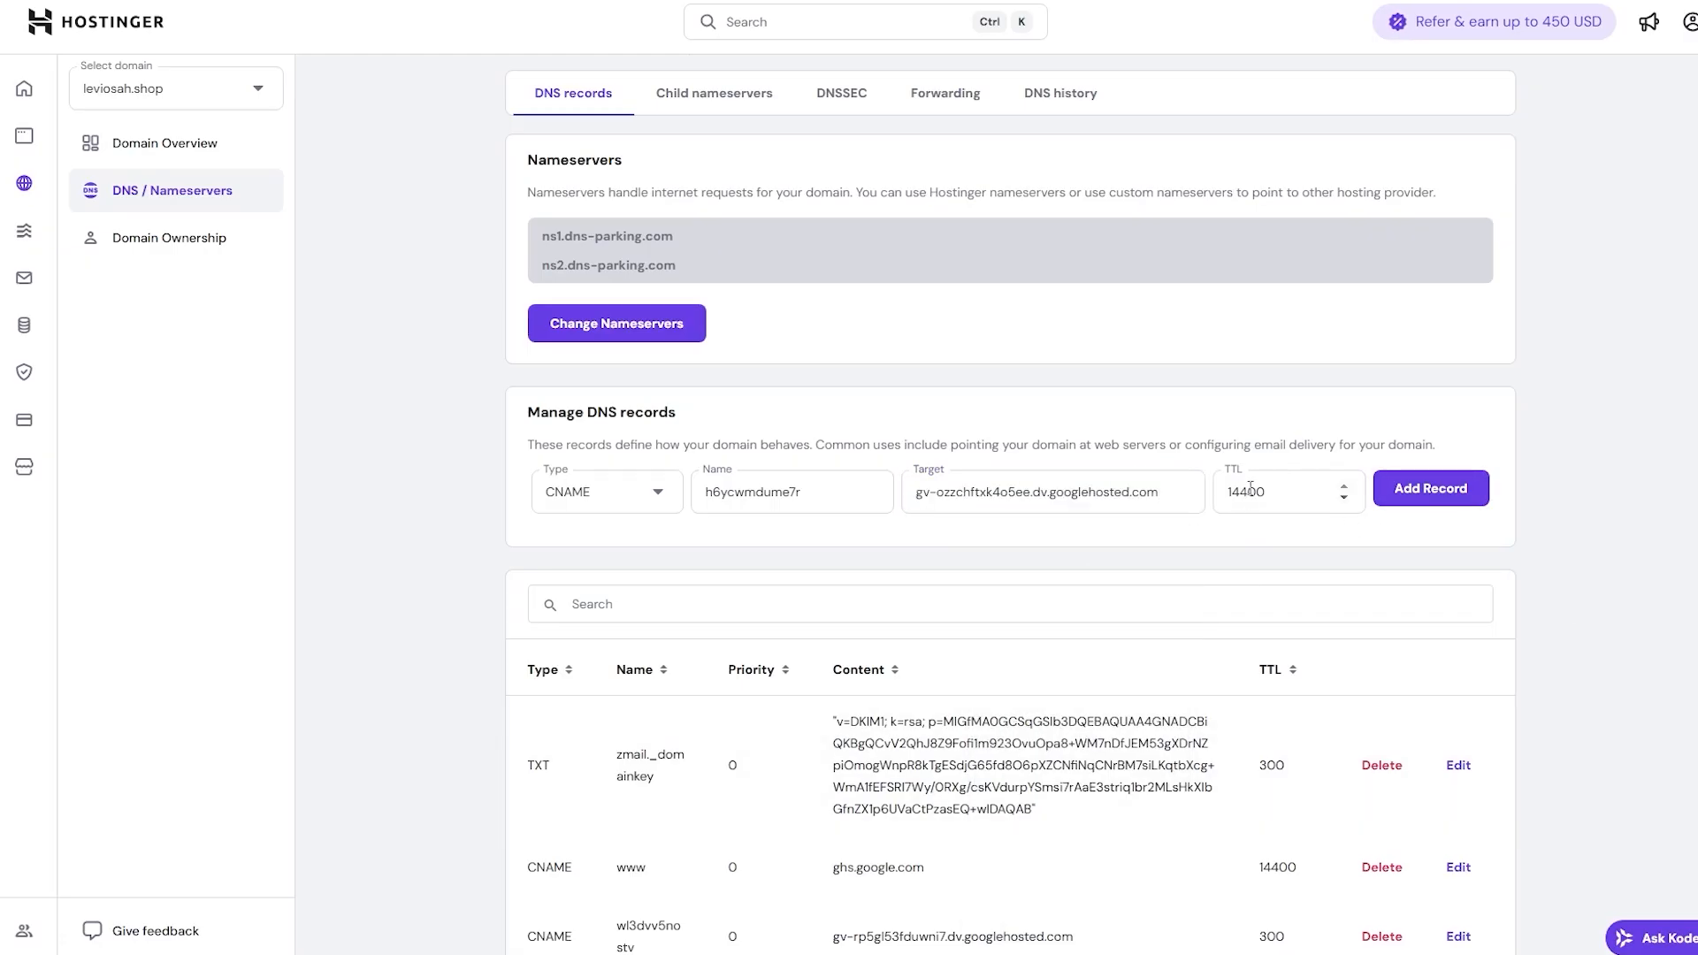
pyautogui.click(1424, 499)
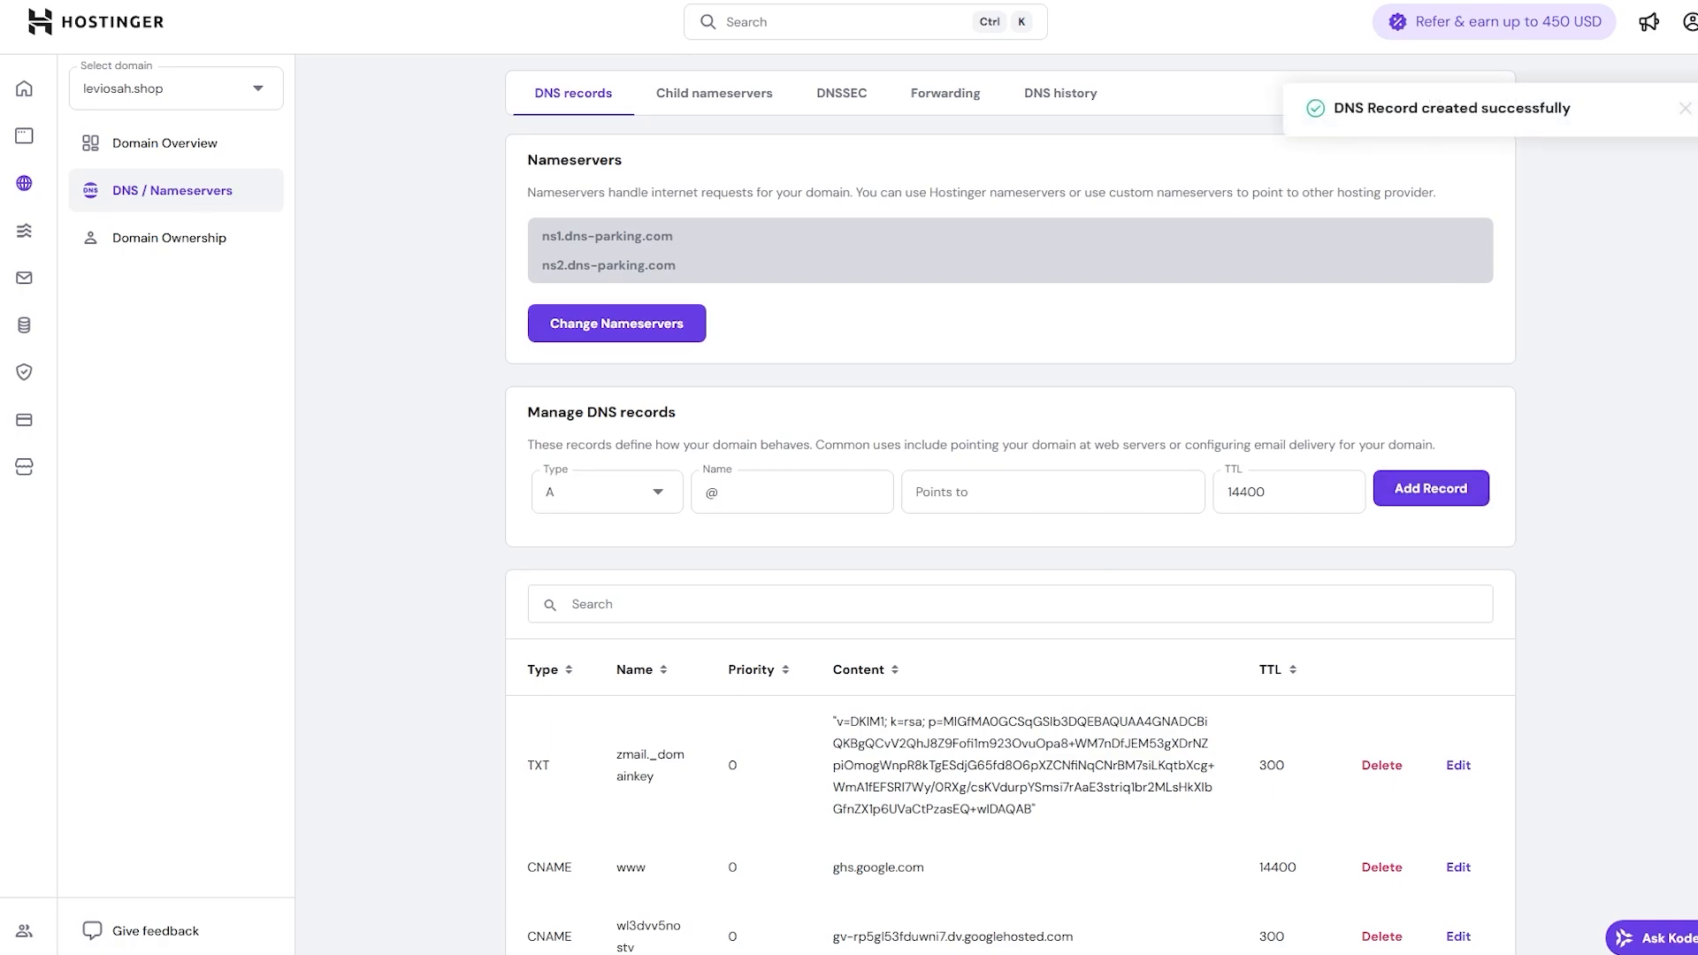
pyautogui.hotkey('ctrl', 'shift', 'Tab')
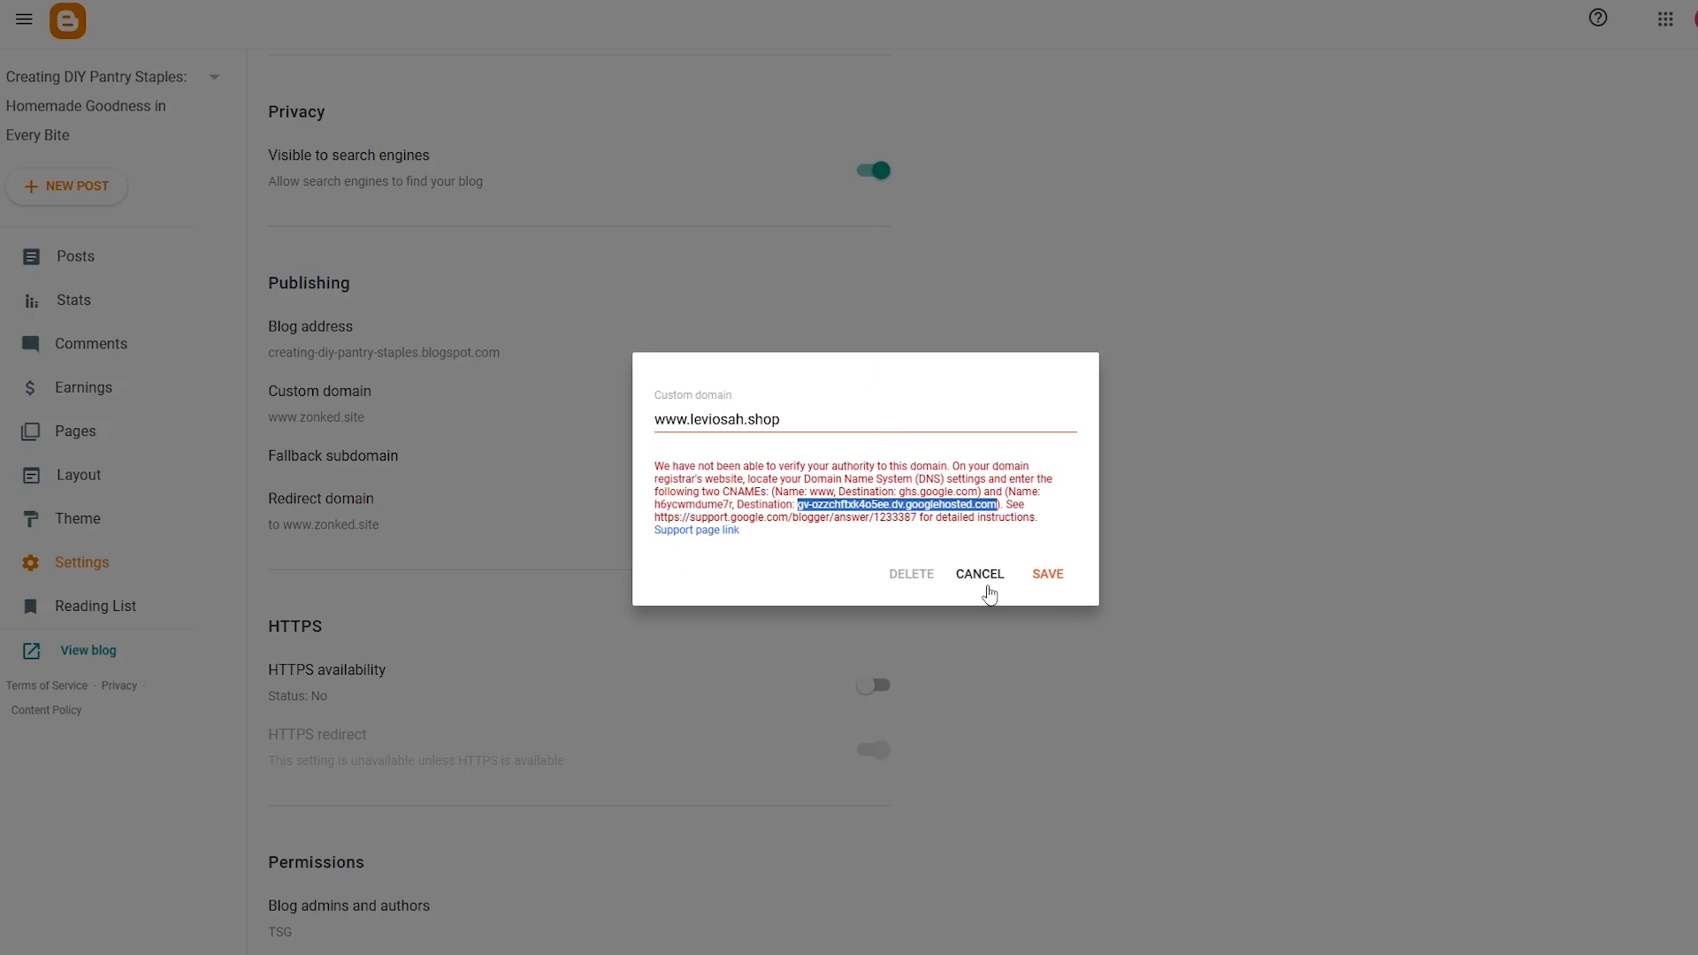
pyautogui.click(1049, 575)
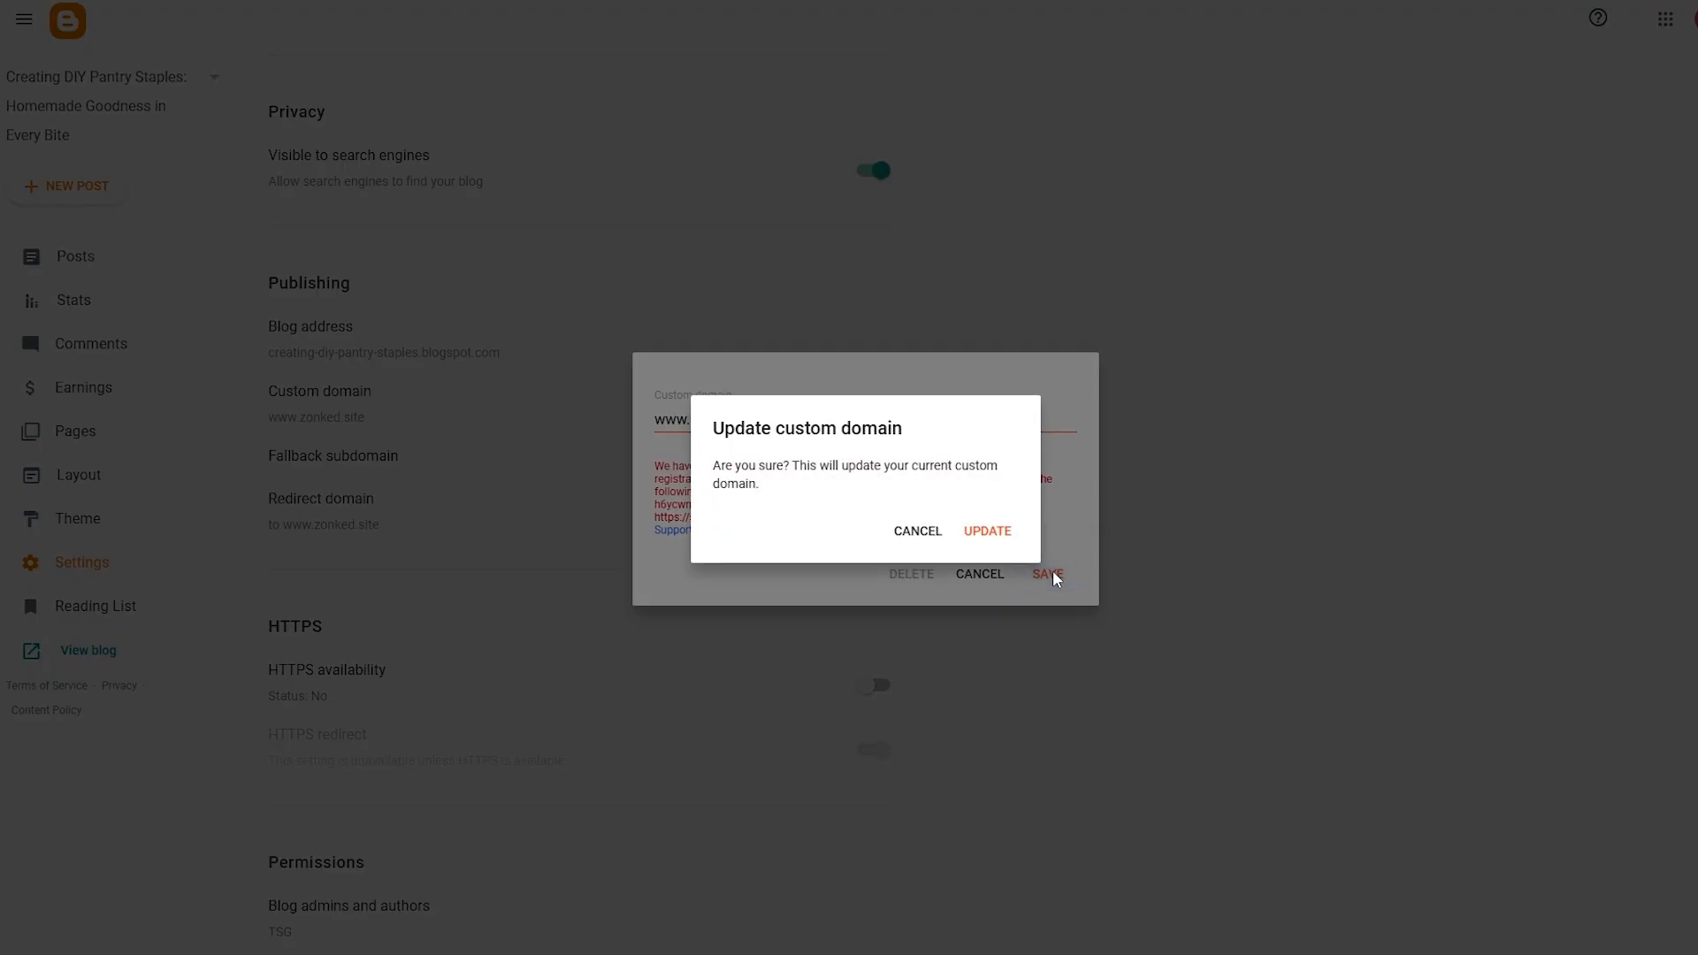
pyautogui.click(1009, 540)
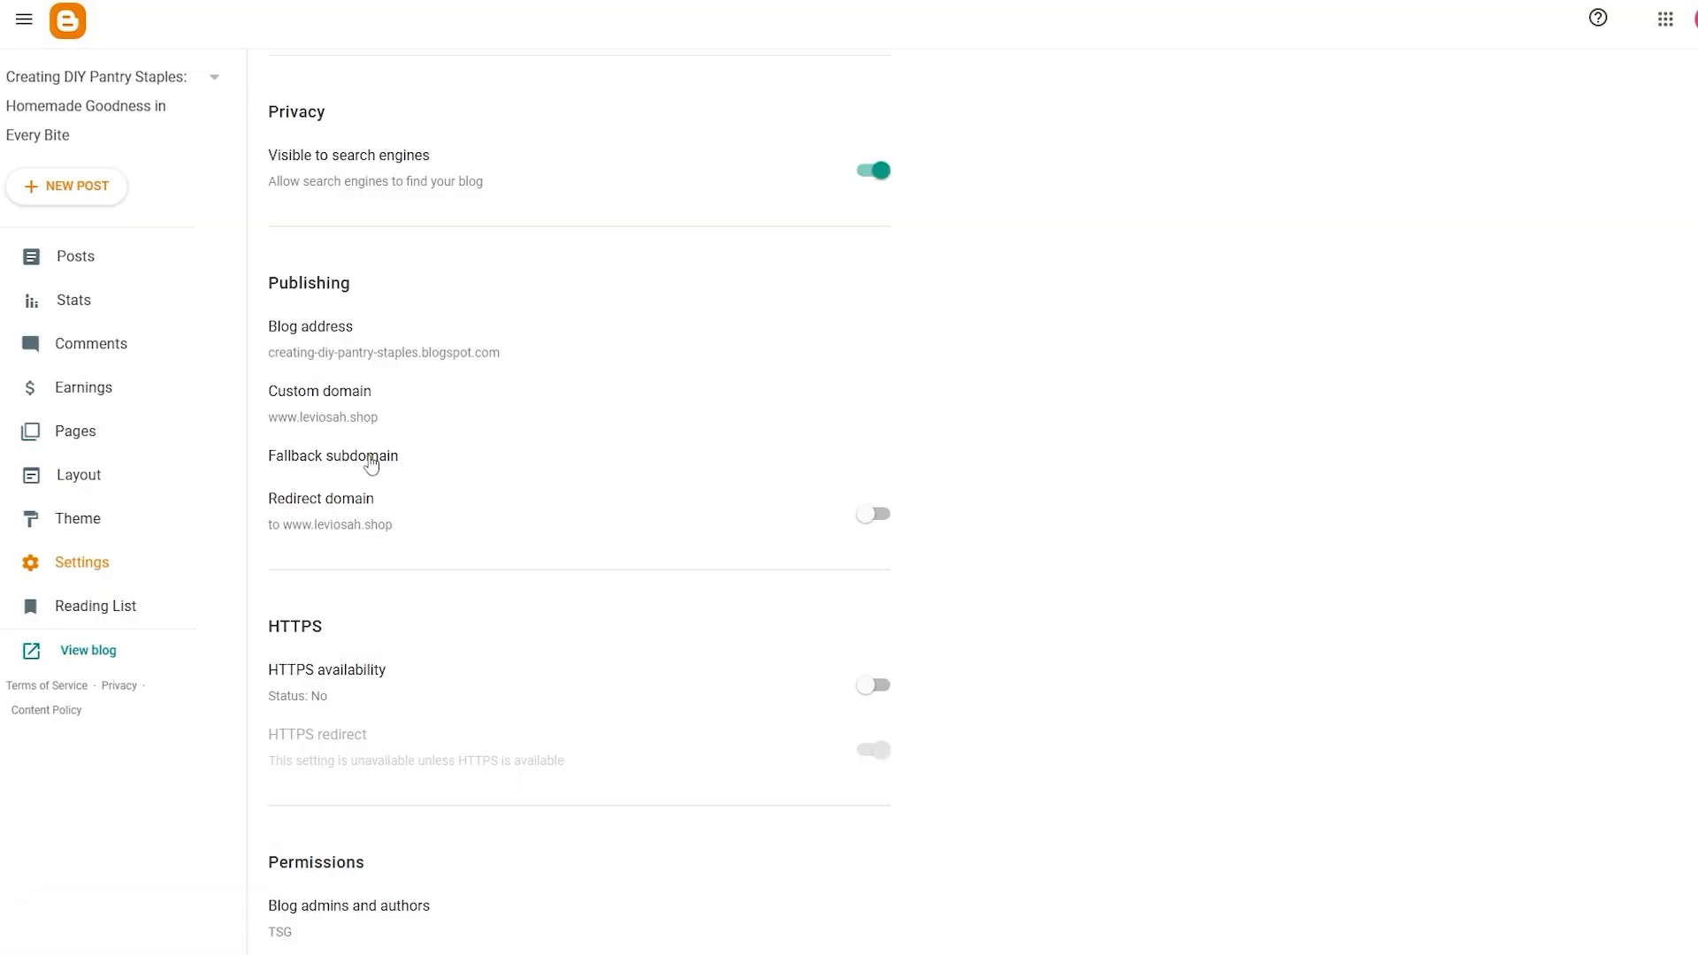
# Step: Open the published post "TOP 10 Most Satiating Foods" from the post list and check how it loads on the custom domain
pyautogui.click(78, 264)
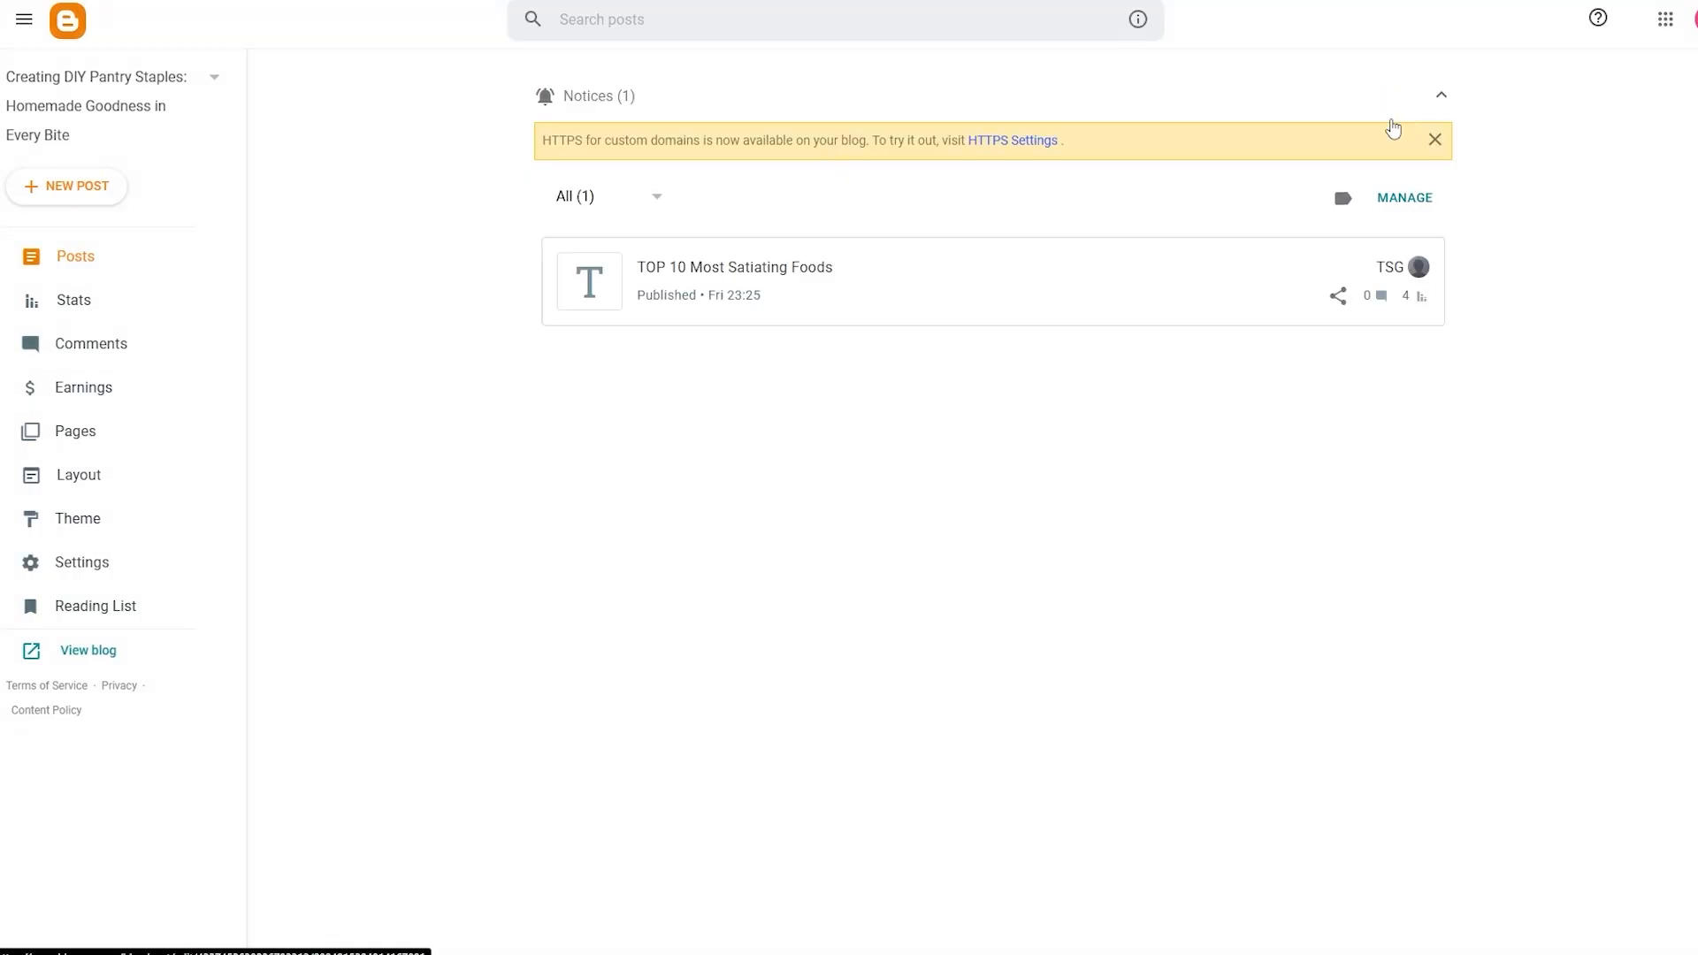
pyautogui.click(1381, 266)
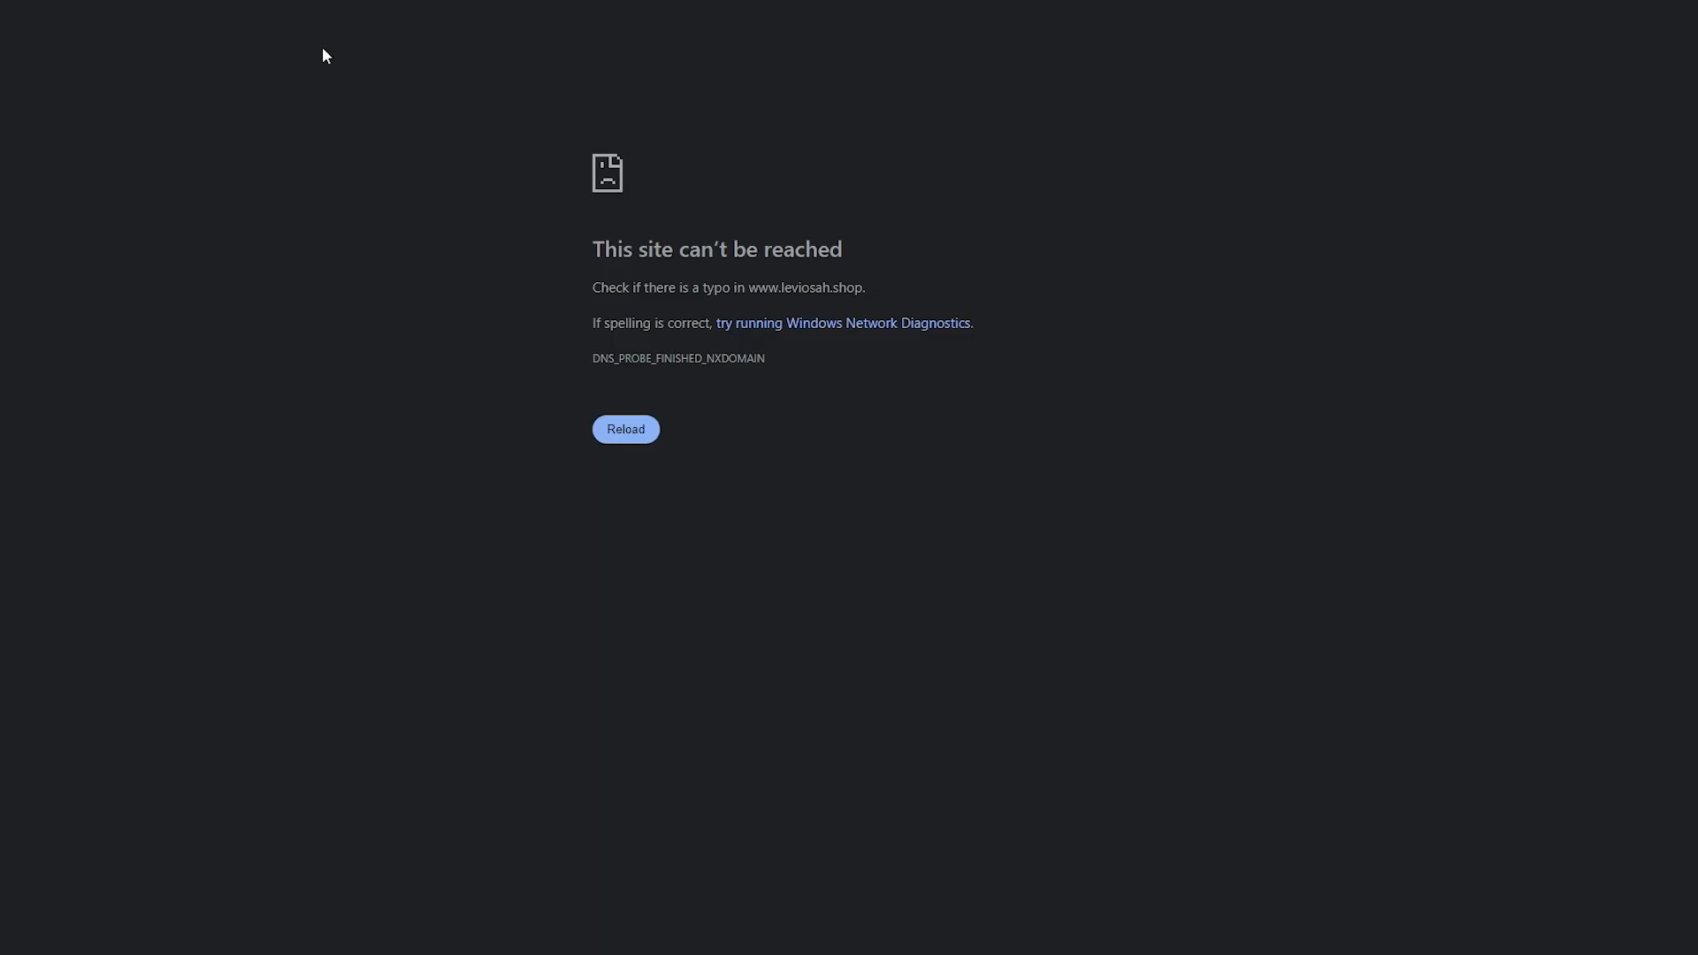
pyautogui.moveTo(608, 248); pyautogui.dragTo(807, 249)
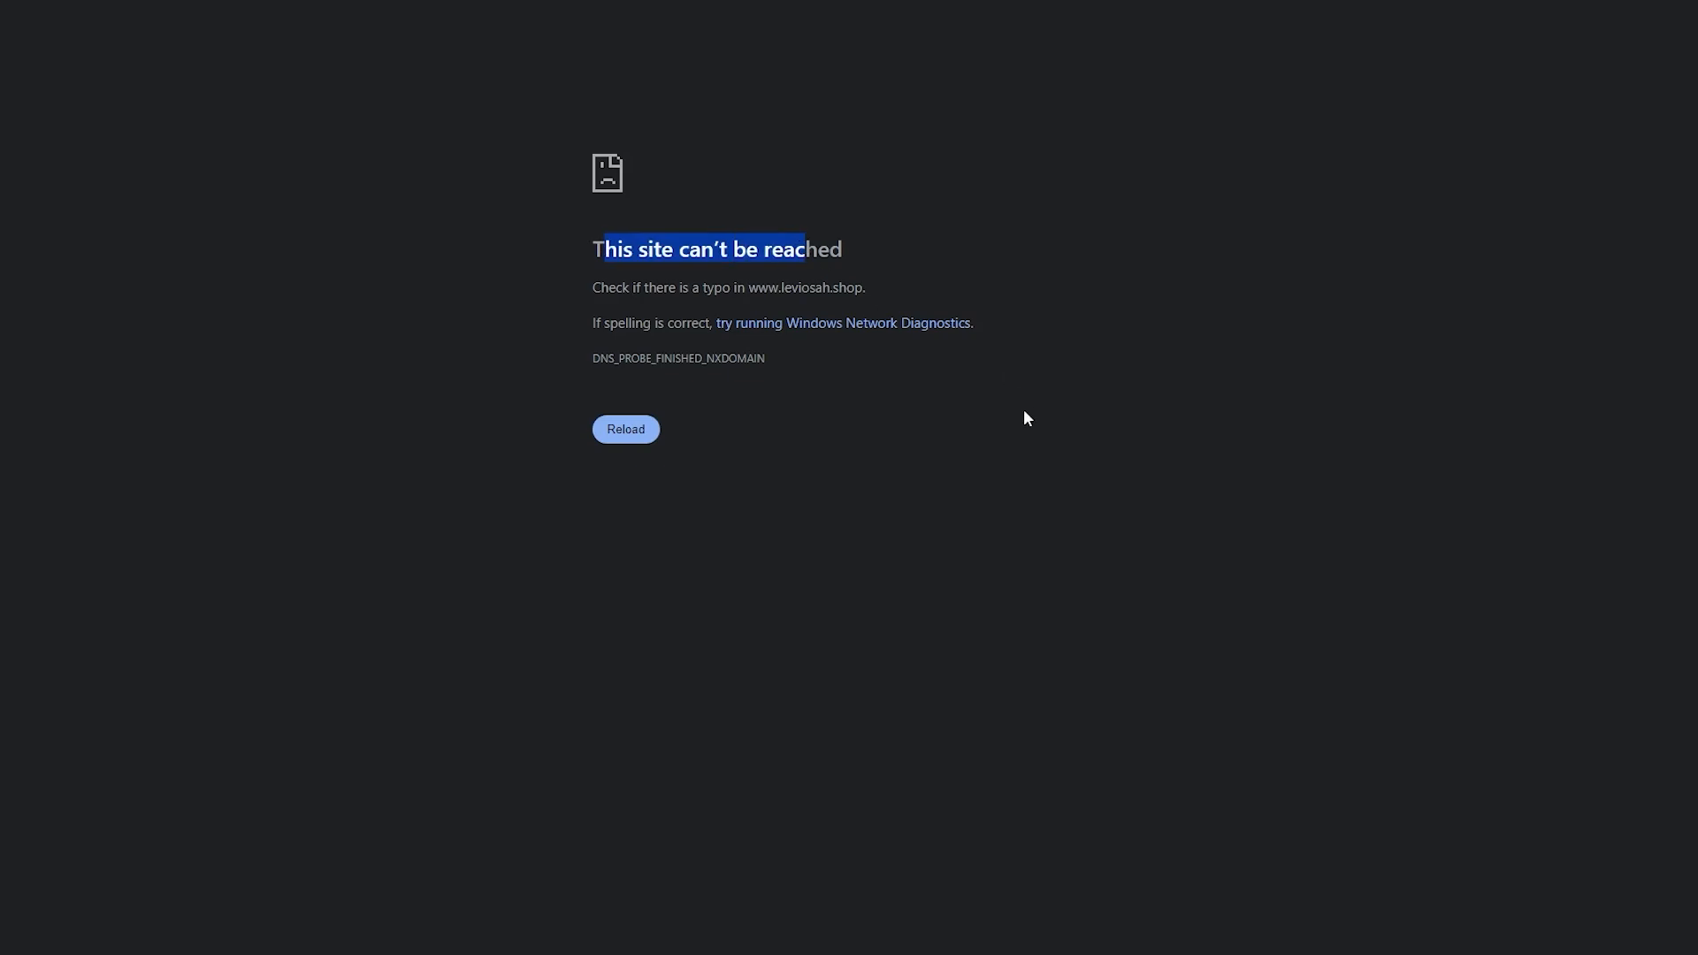
pyautogui.click(1023, 416)
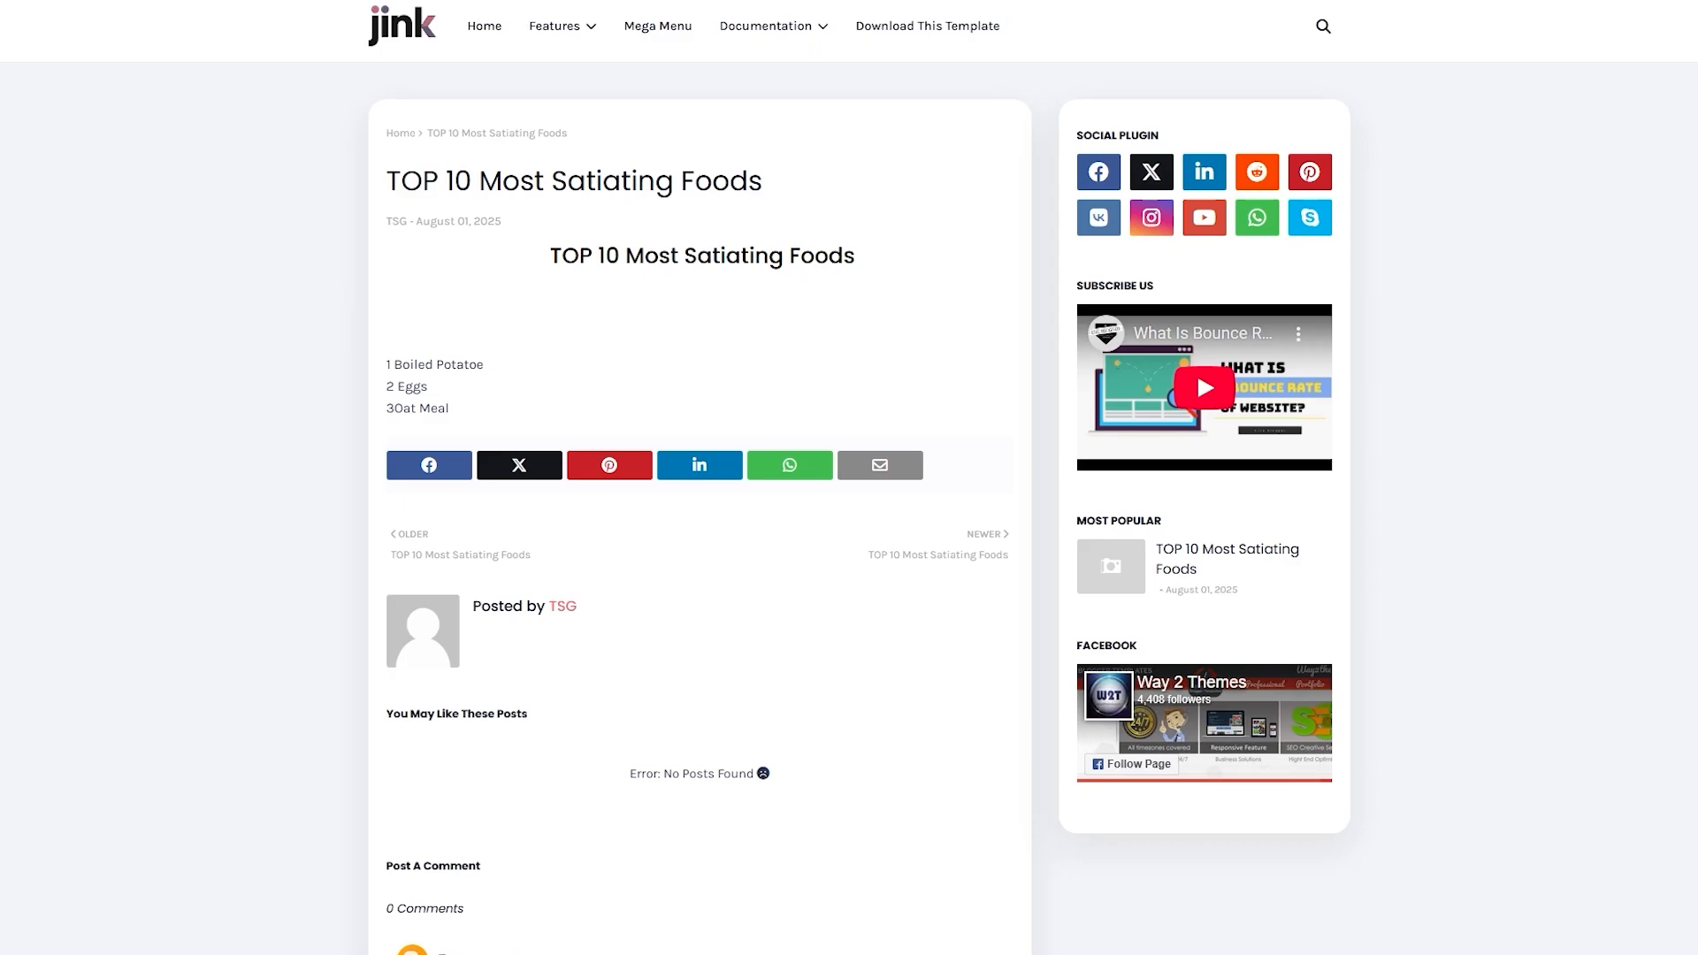
# Step: Back in Blogger, create a new post and format its first line as a centre-aligned Major heading
pyautogui.click(115, 2)
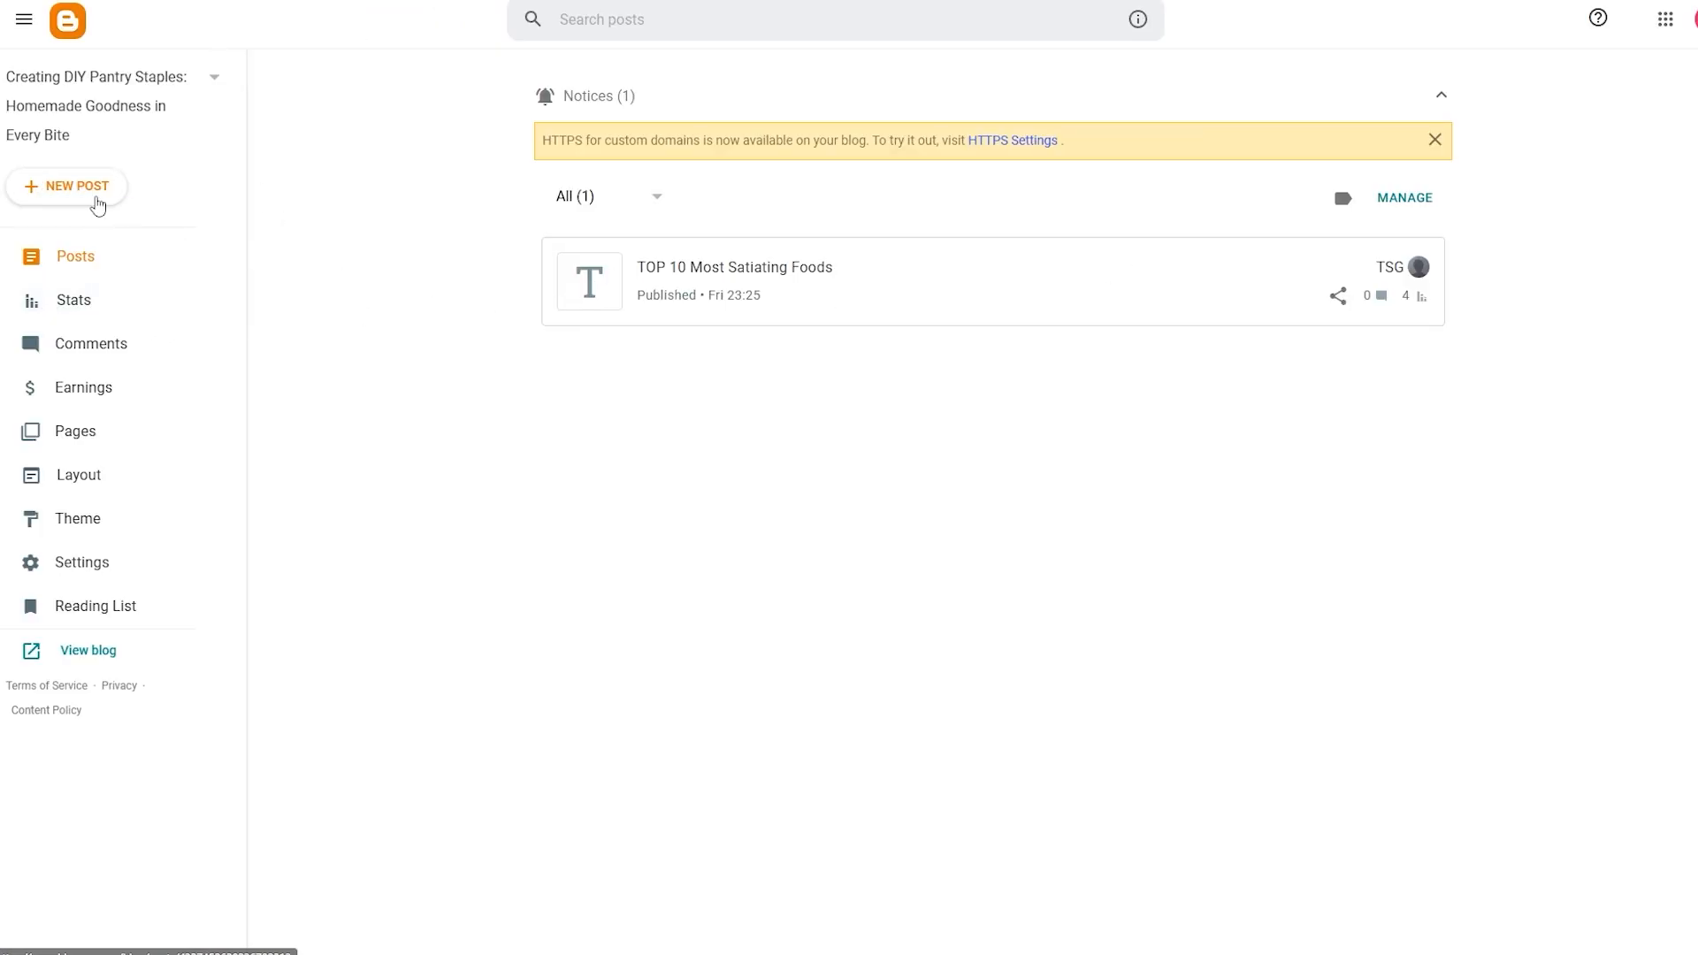
pyautogui.click(96, 196)
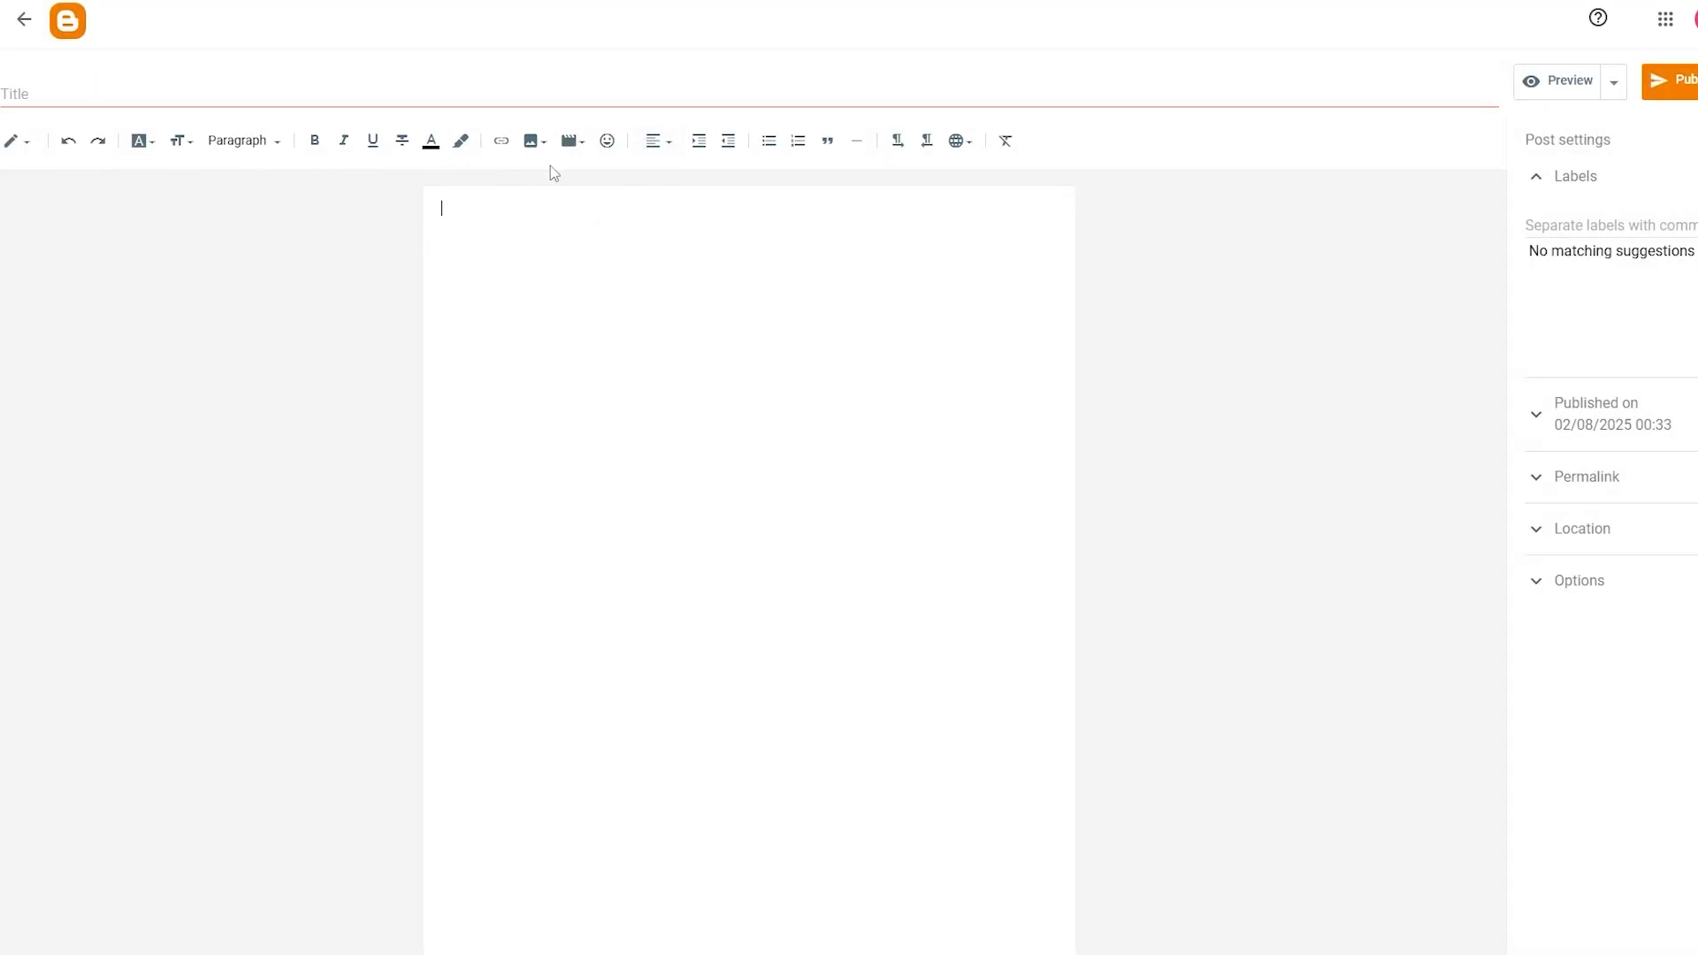
pyautogui.click(244, 141)
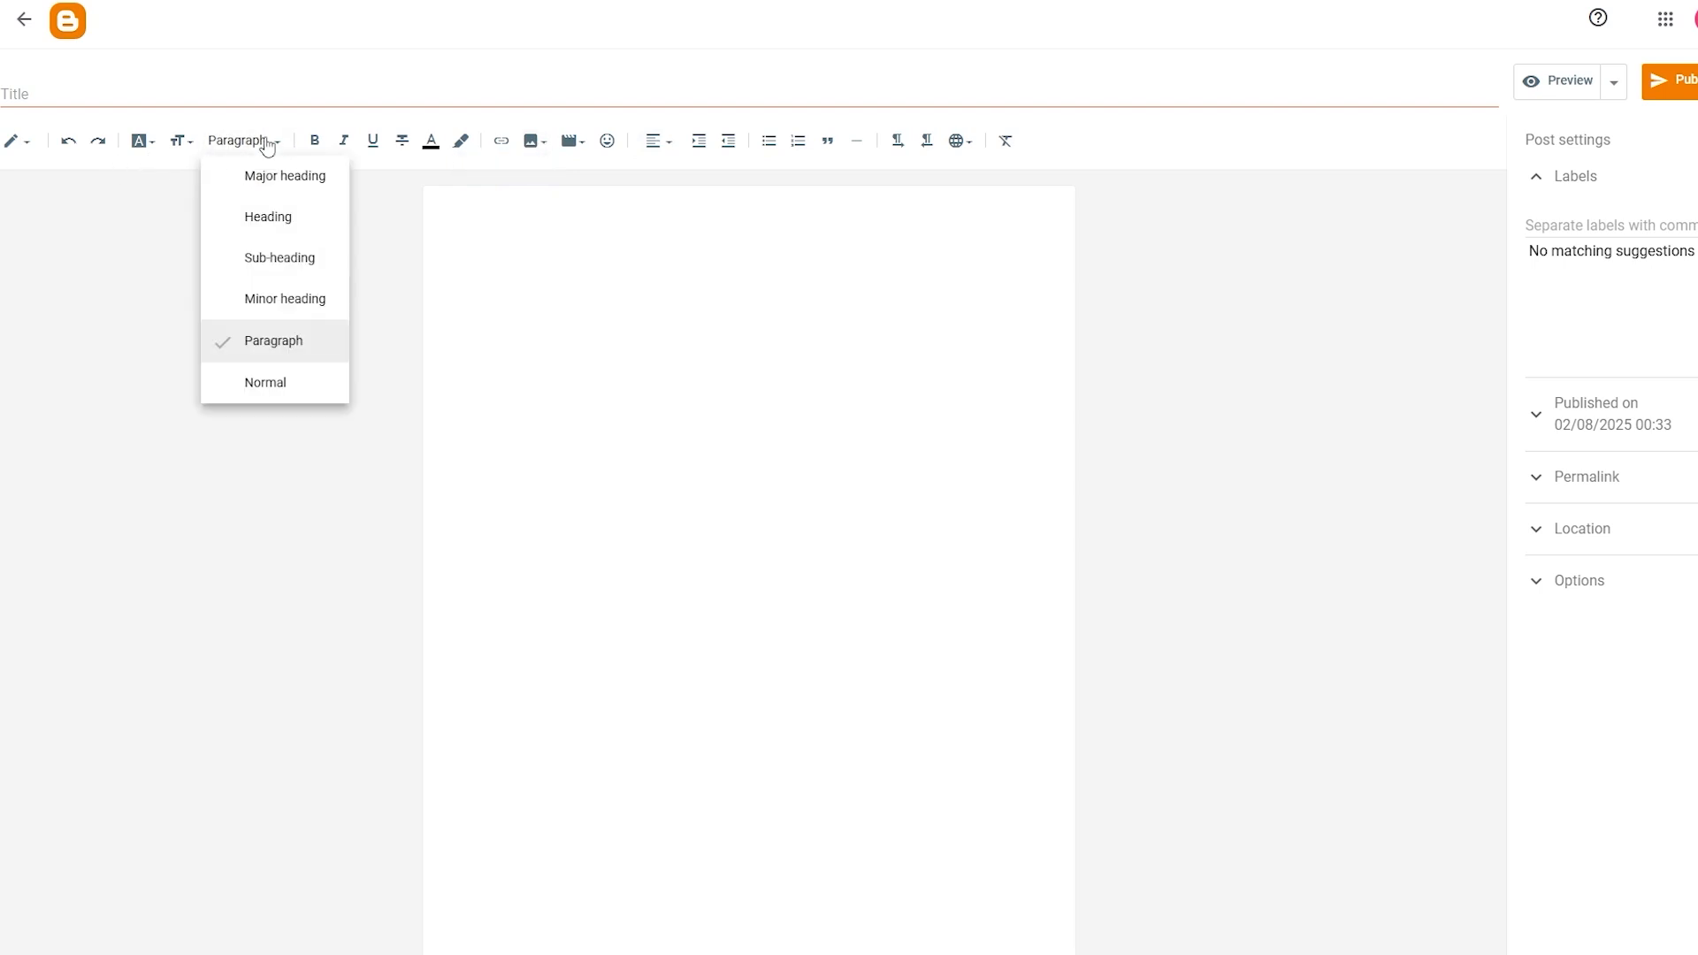
pyautogui.click(277, 181)
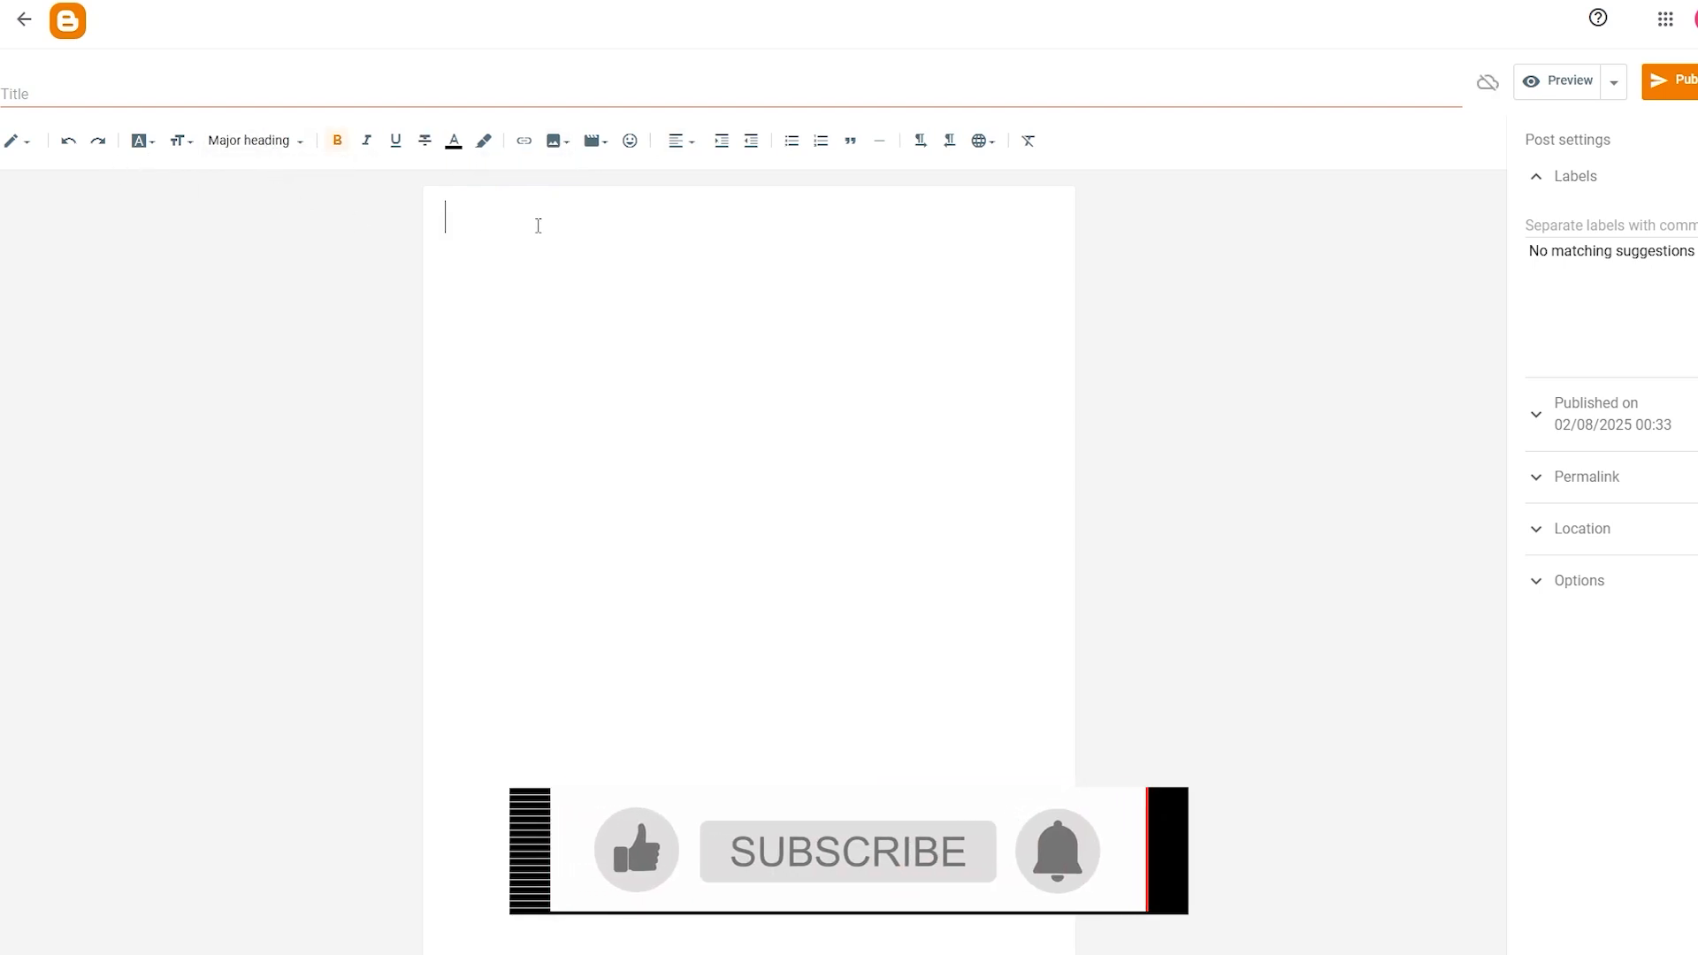
pyautogui.click(681, 141)
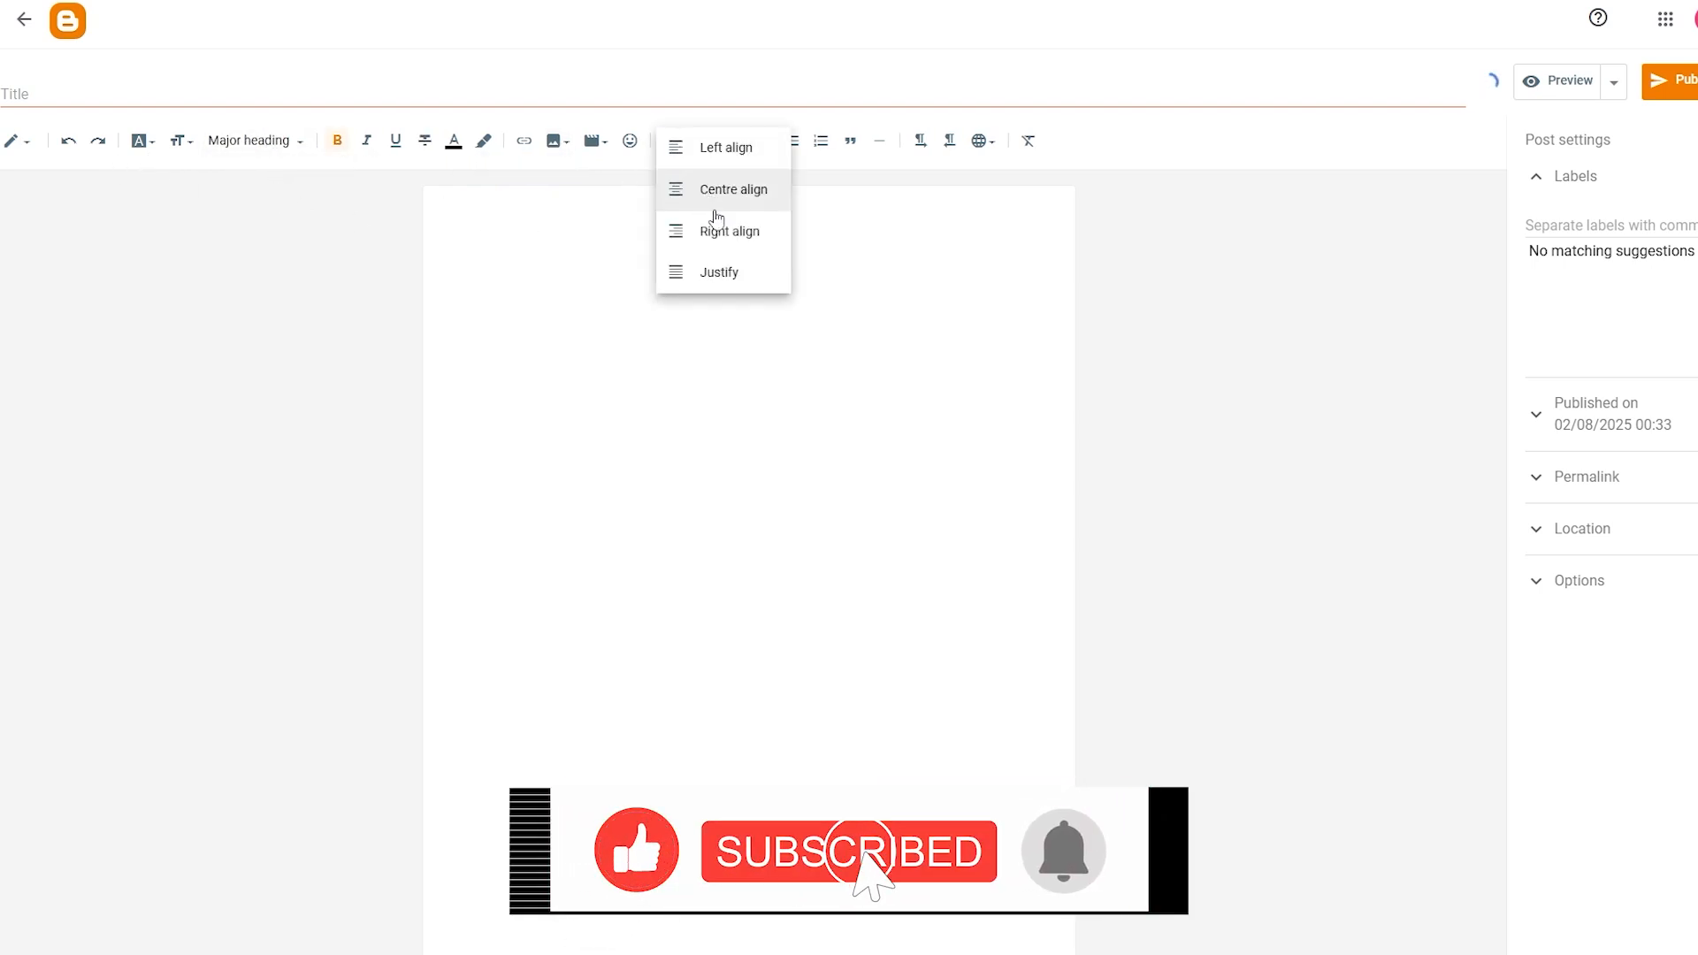
pyautogui.click(730, 204)
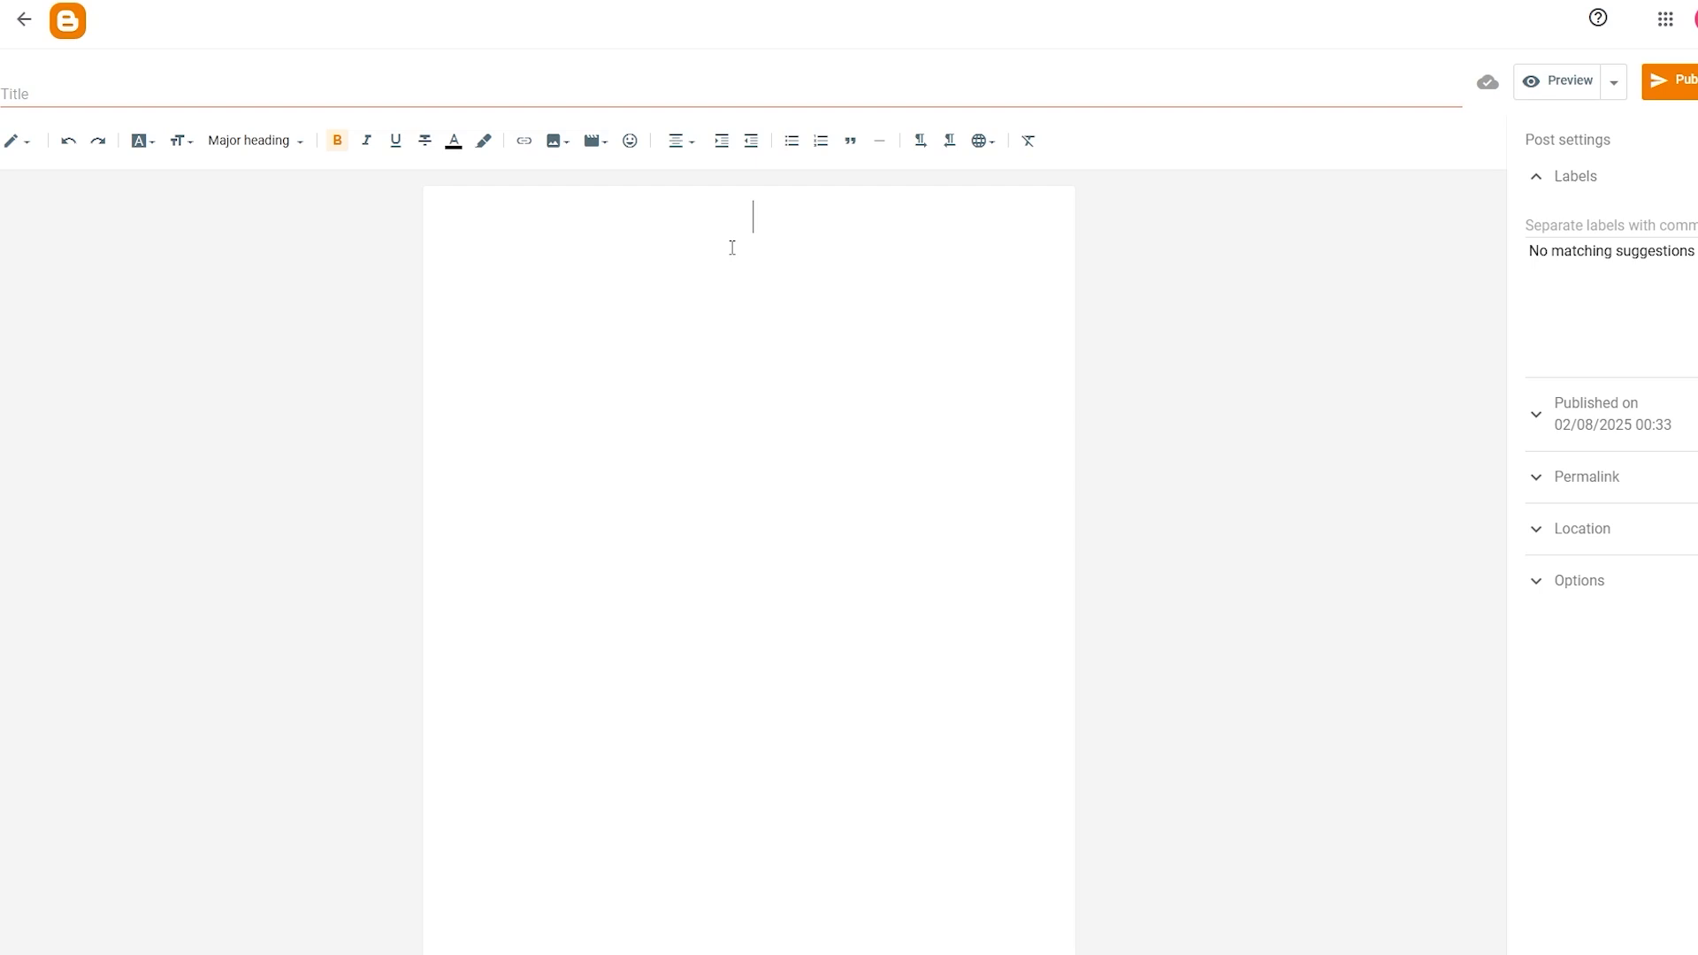
# Step: Enter the heading "🥘 Dutch Oven Braised Beef Stew" with the sub-heading "Ingredients:" below it, and highlight the recipe name
pyautogui.write('🥘 Dutch Oven Braised Beef Stew Ingredients:')
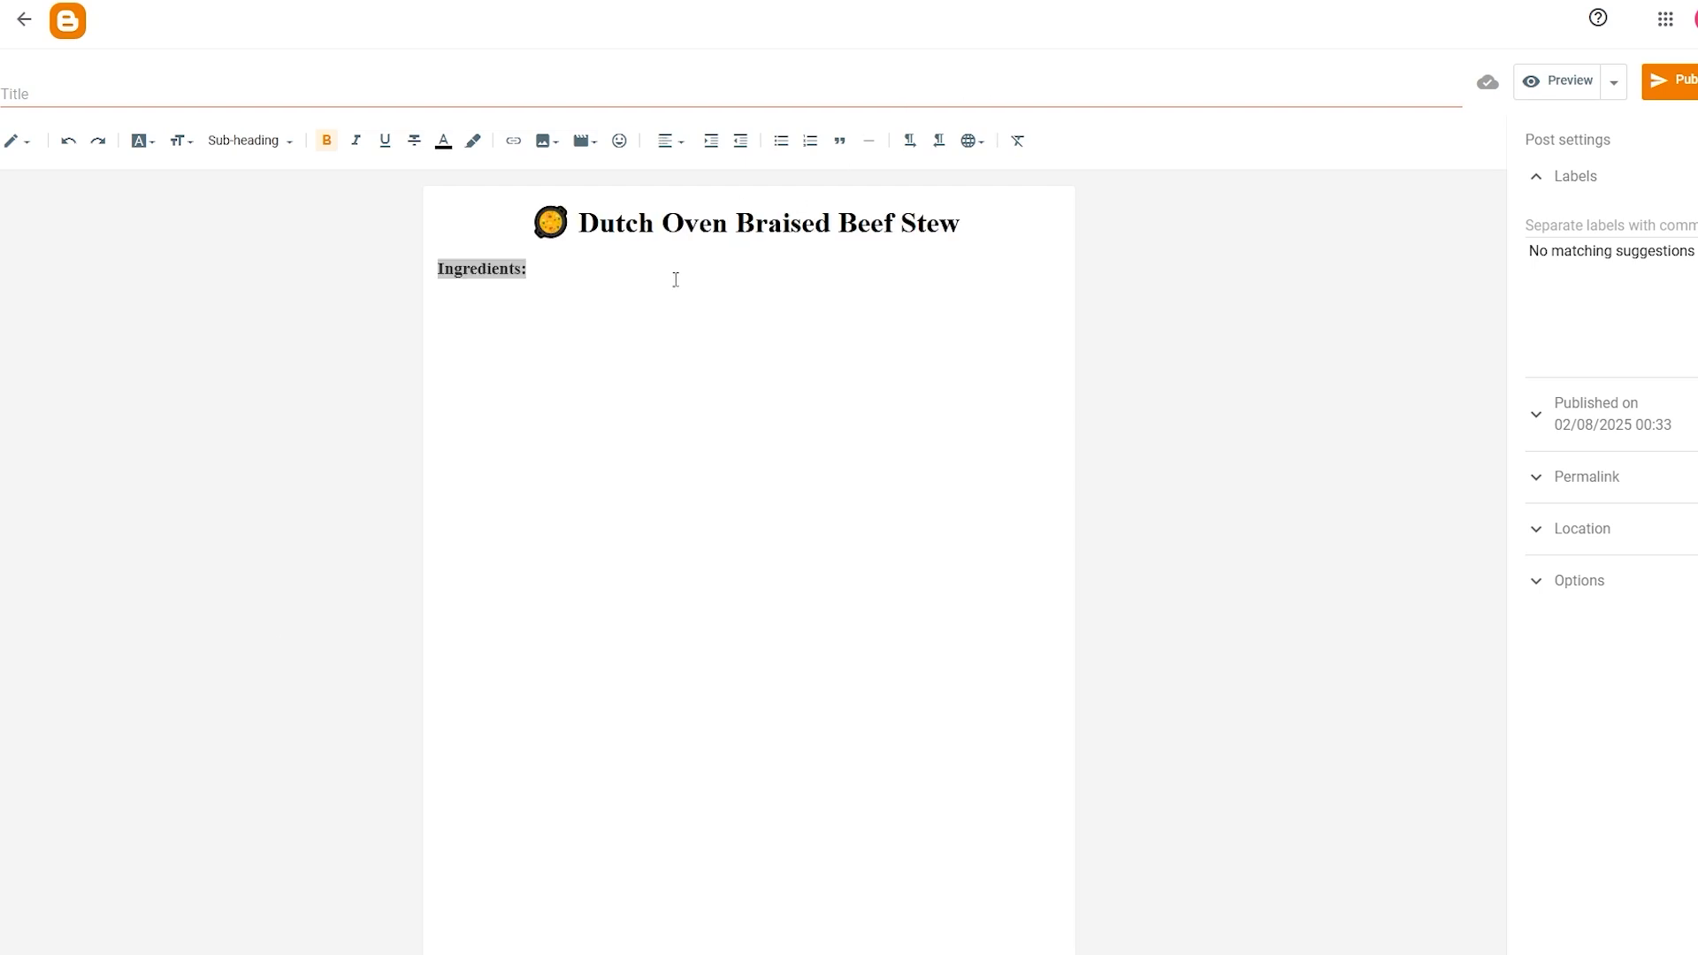
pyautogui.click(594, 298)
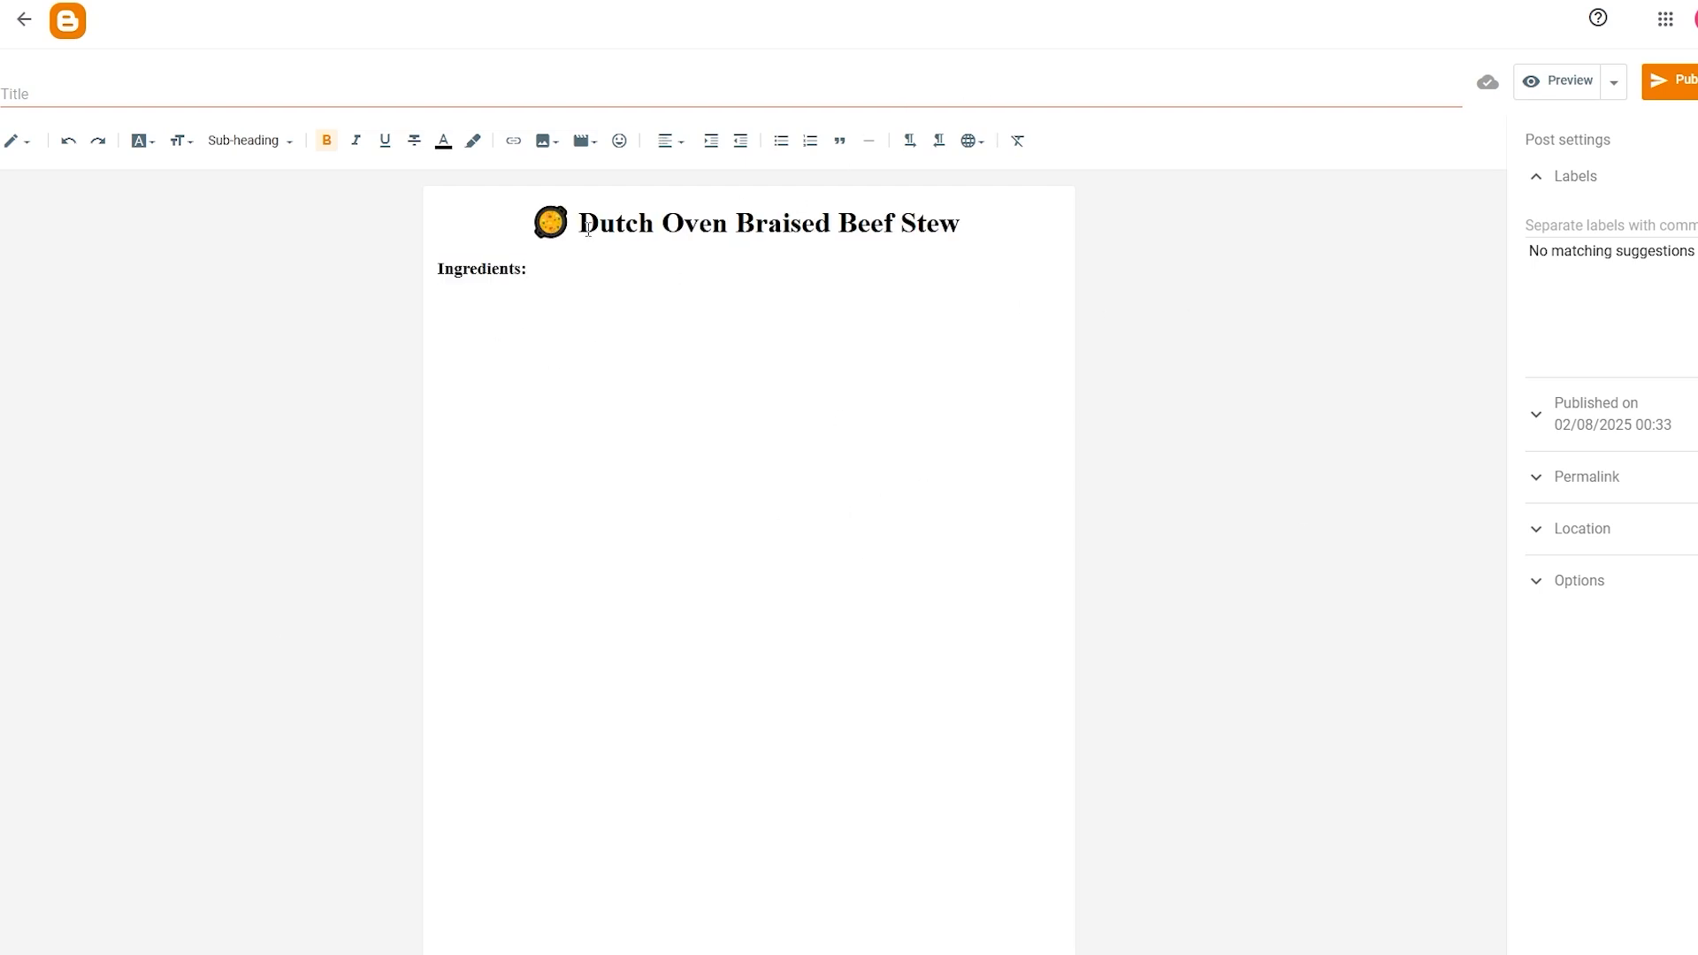
pyautogui.moveTo(588, 228); pyautogui.dragTo(1012, 218)
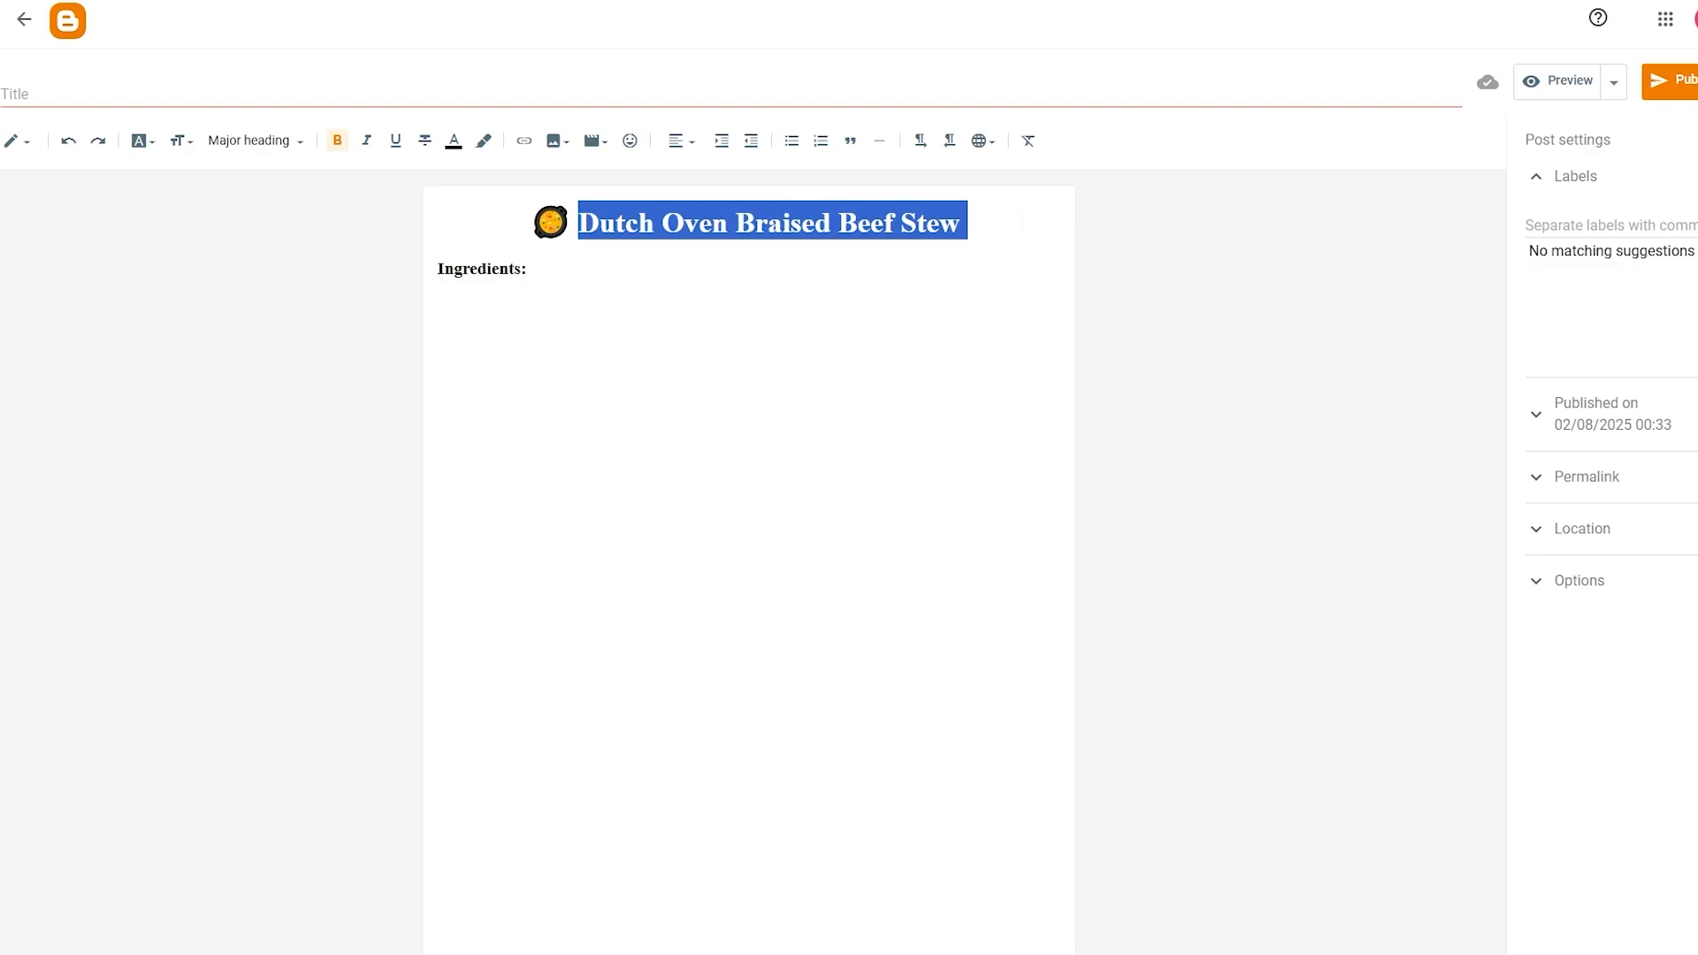
pyautogui.click(16, 94)
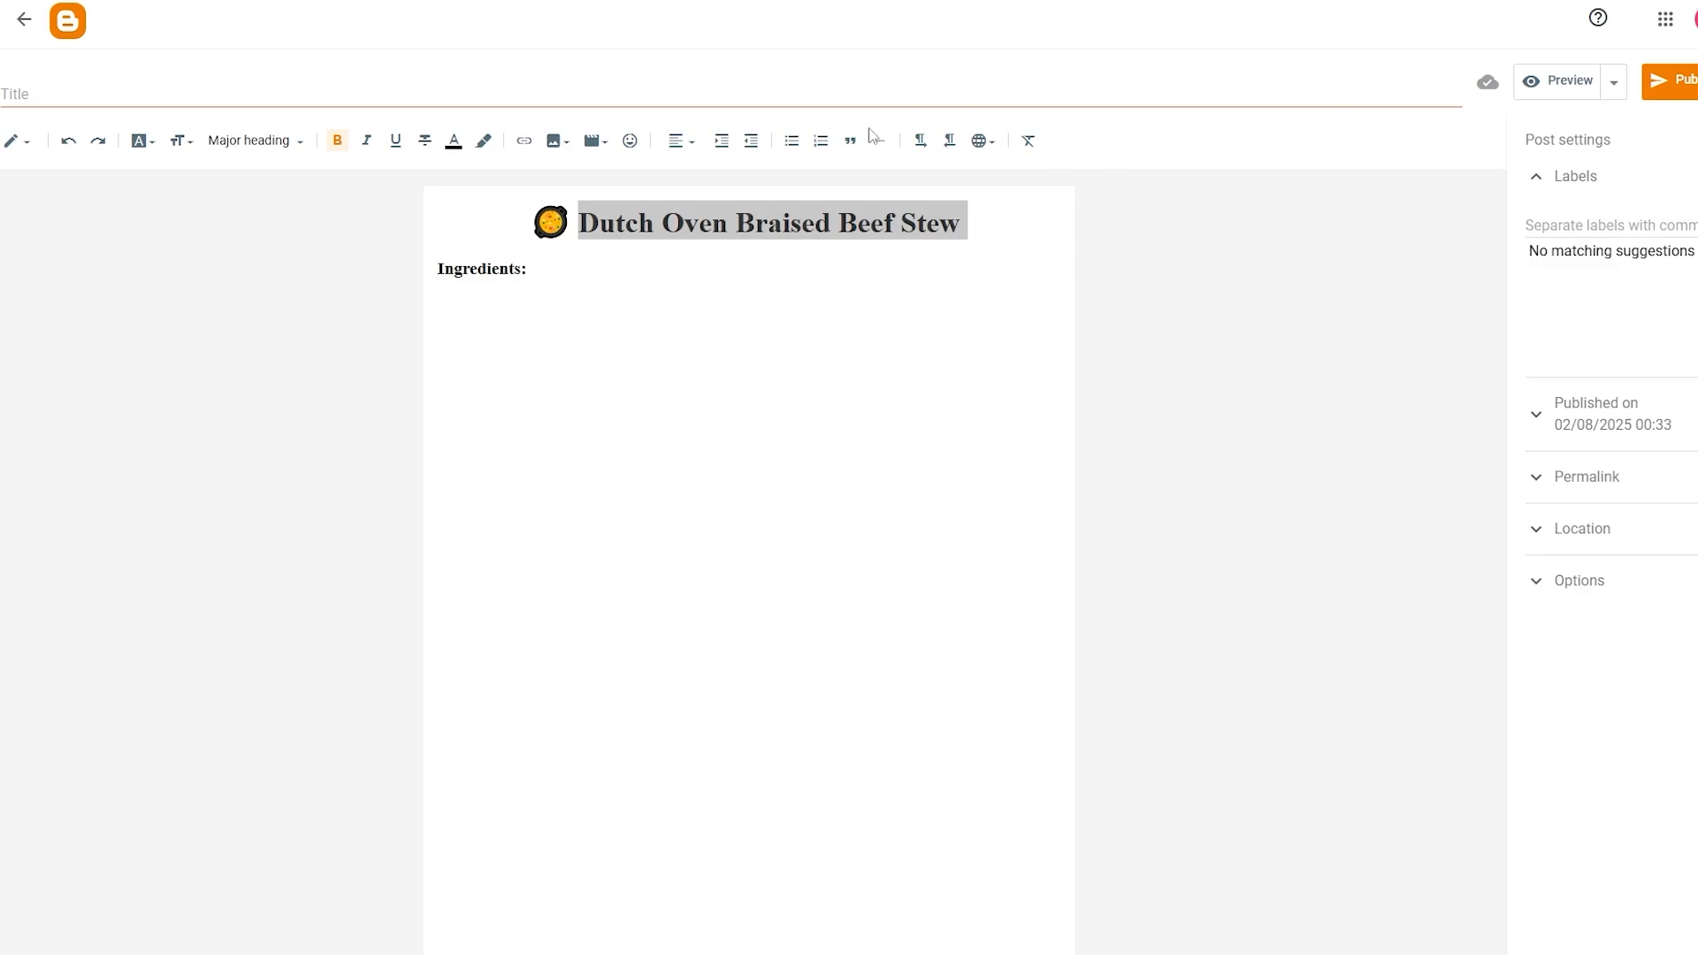
# Step: Add a bulleted list of the stew's ingredients under "Ingredients:", from "2–3 lbs beef chuck, cut into 2-inch cubes" to "1 bay leaf"
pyautogui.click(609, 364)
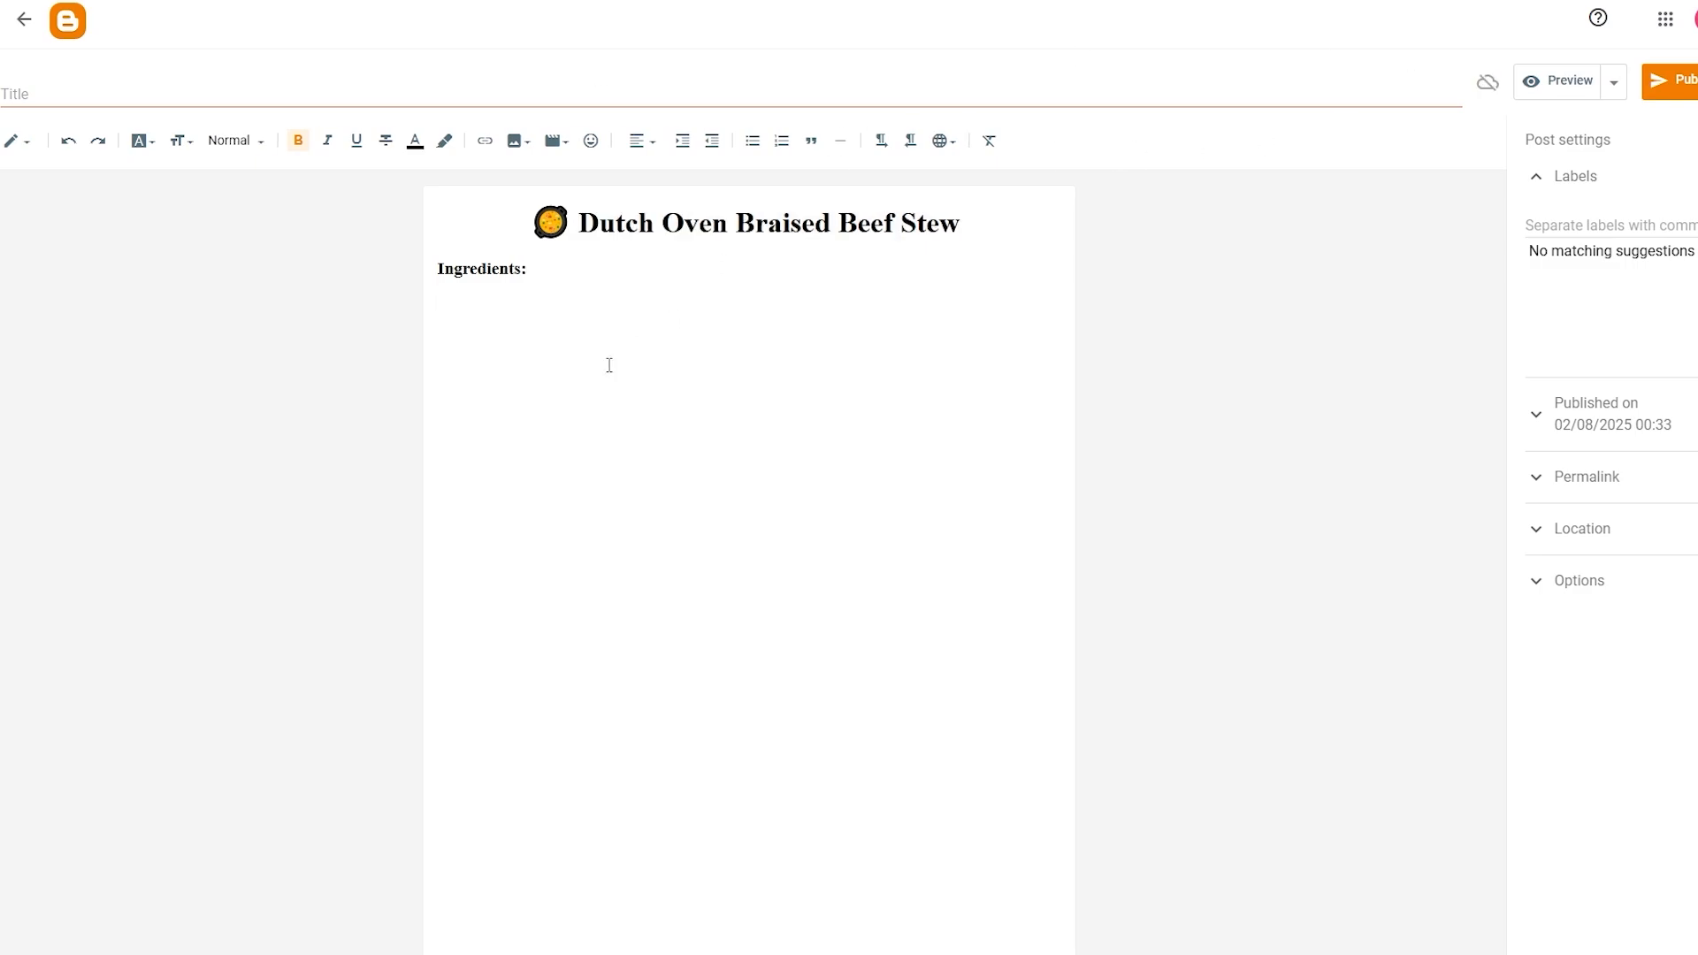
pyautogui.click(753, 142)
pyautogui.write('2–3 lbs beef chuck, cut into 2-inch cubes Salt and pepper, to taste 2–3 tbsp olive oil 1 large yellow onion, chopped 3 garlic cloves, minced 2 tbsp tomato paste 2 tbsp flour (optional, for thickening) 2 cups beef broth (low sodium) 1 cup dry red wine (or more broth) 3 large carrots, peeled and chopped 3 celery stalks, chopped 2–3 potatoes, peeled and cubed 2 sprigs fresh rosemary (or 1 tsp dried) 2–3 sprigs thyme (or 1 tsp dried) 1 bay leaf')
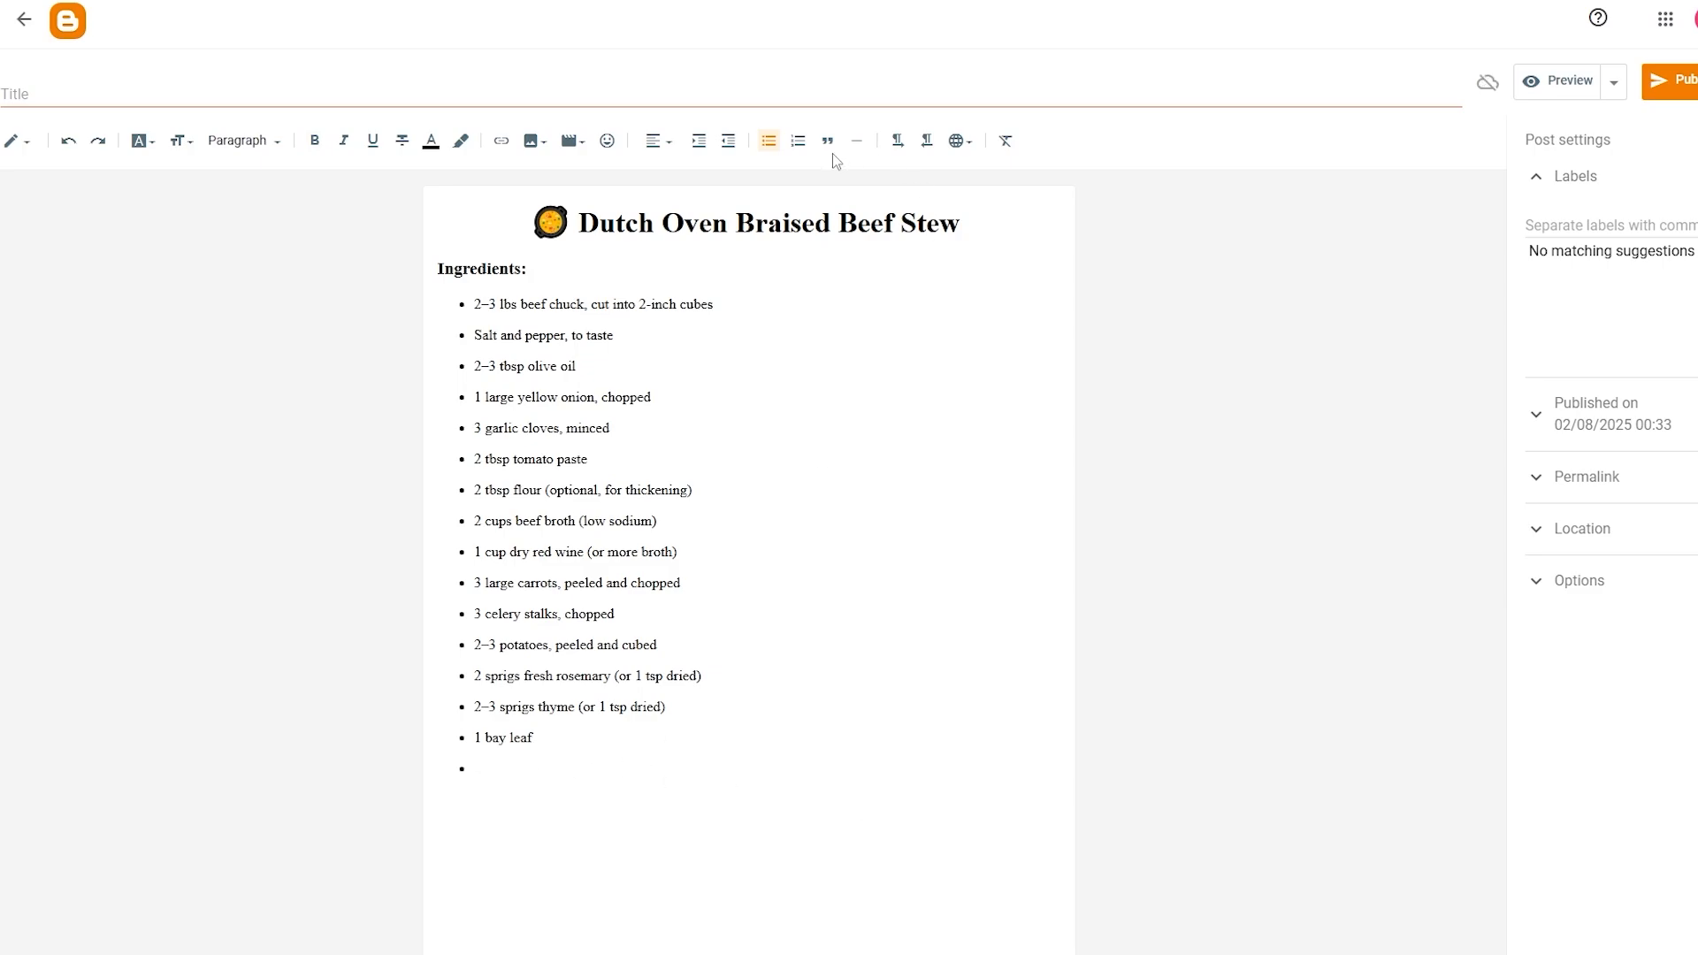
# Step: End the ingredients list after "1 bay leaf" and insert a horizontal line below it
pyautogui.press('BackSpace')
pyautogui.press('Return')
pyautogui.press('Return')
pyautogui.click(840, 141)
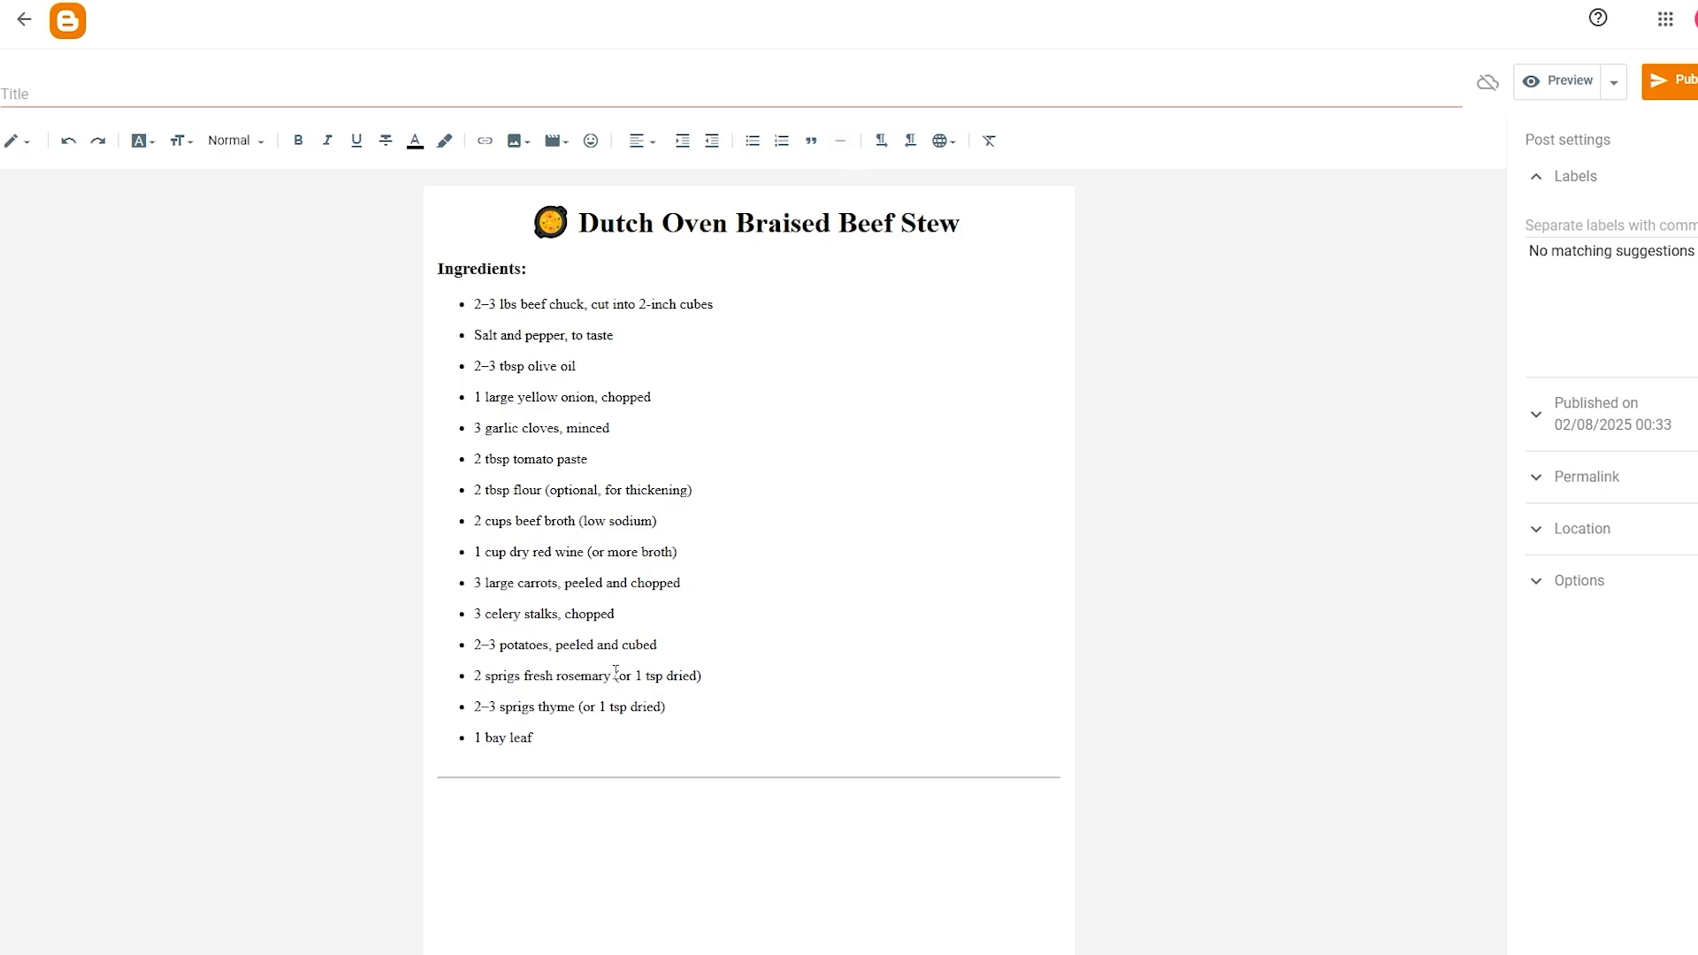
# Step: Insert a horizontal line between the recipe heading and "Ingredients:", leaving an empty line directly under the heading
pyautogui.click(561, 268)
pyautogui.click(983, 219)
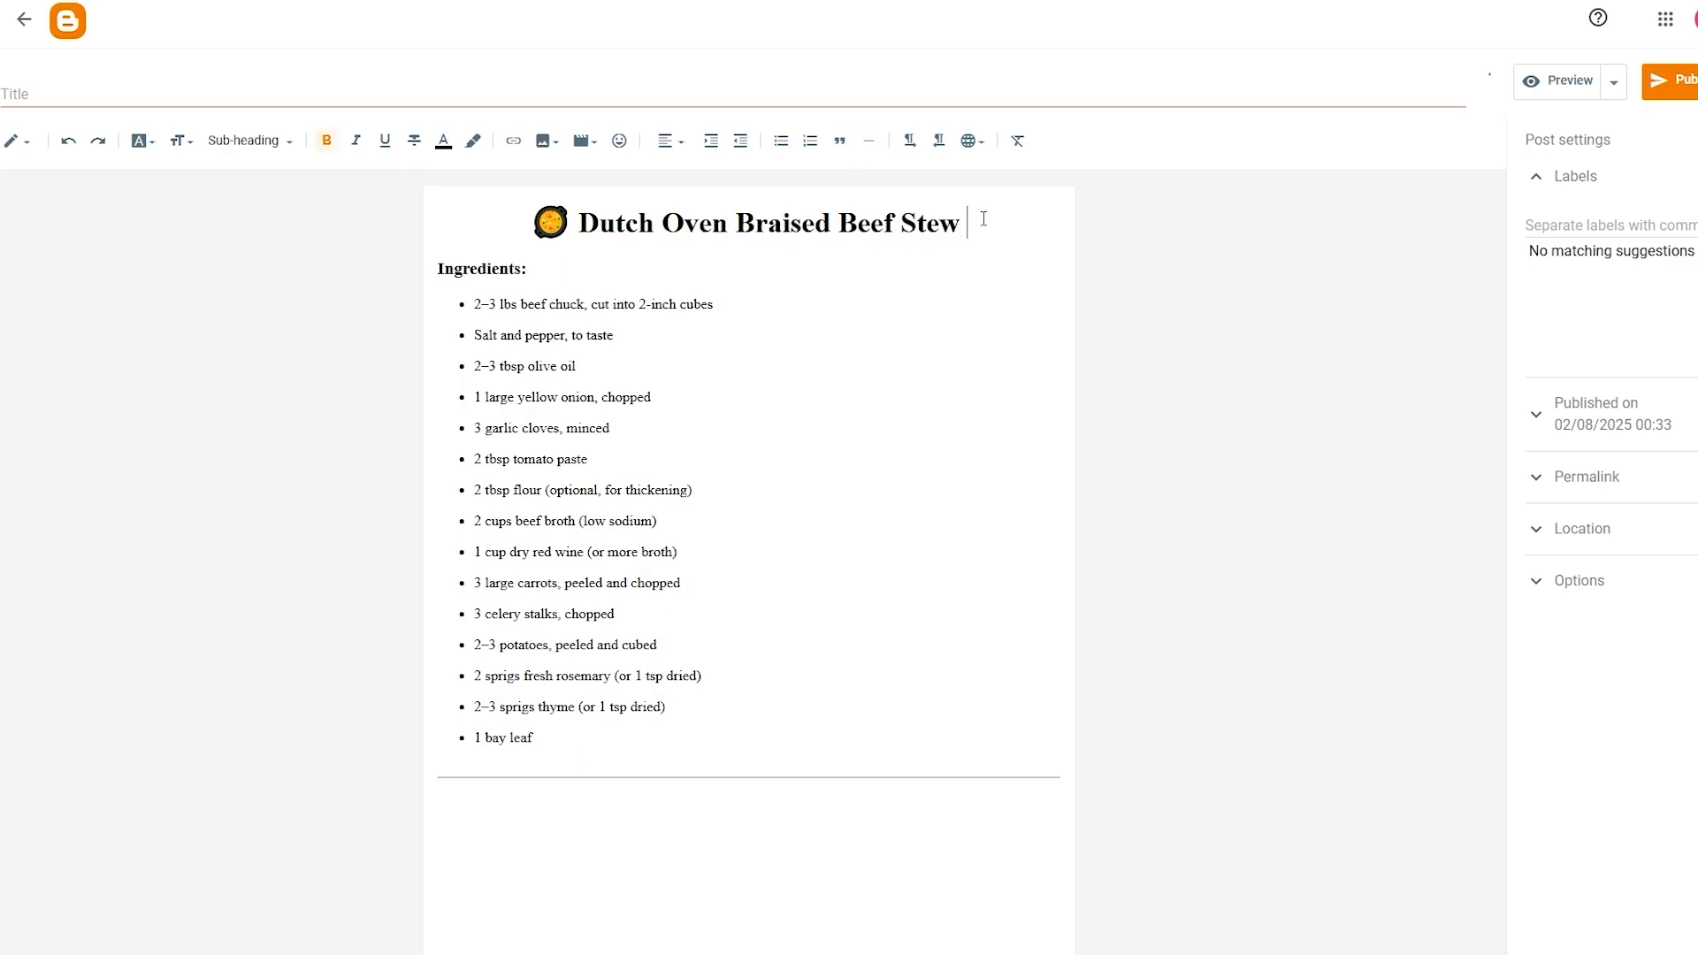
pyautogui.press('Return')
pyautogui.click(840, 141)
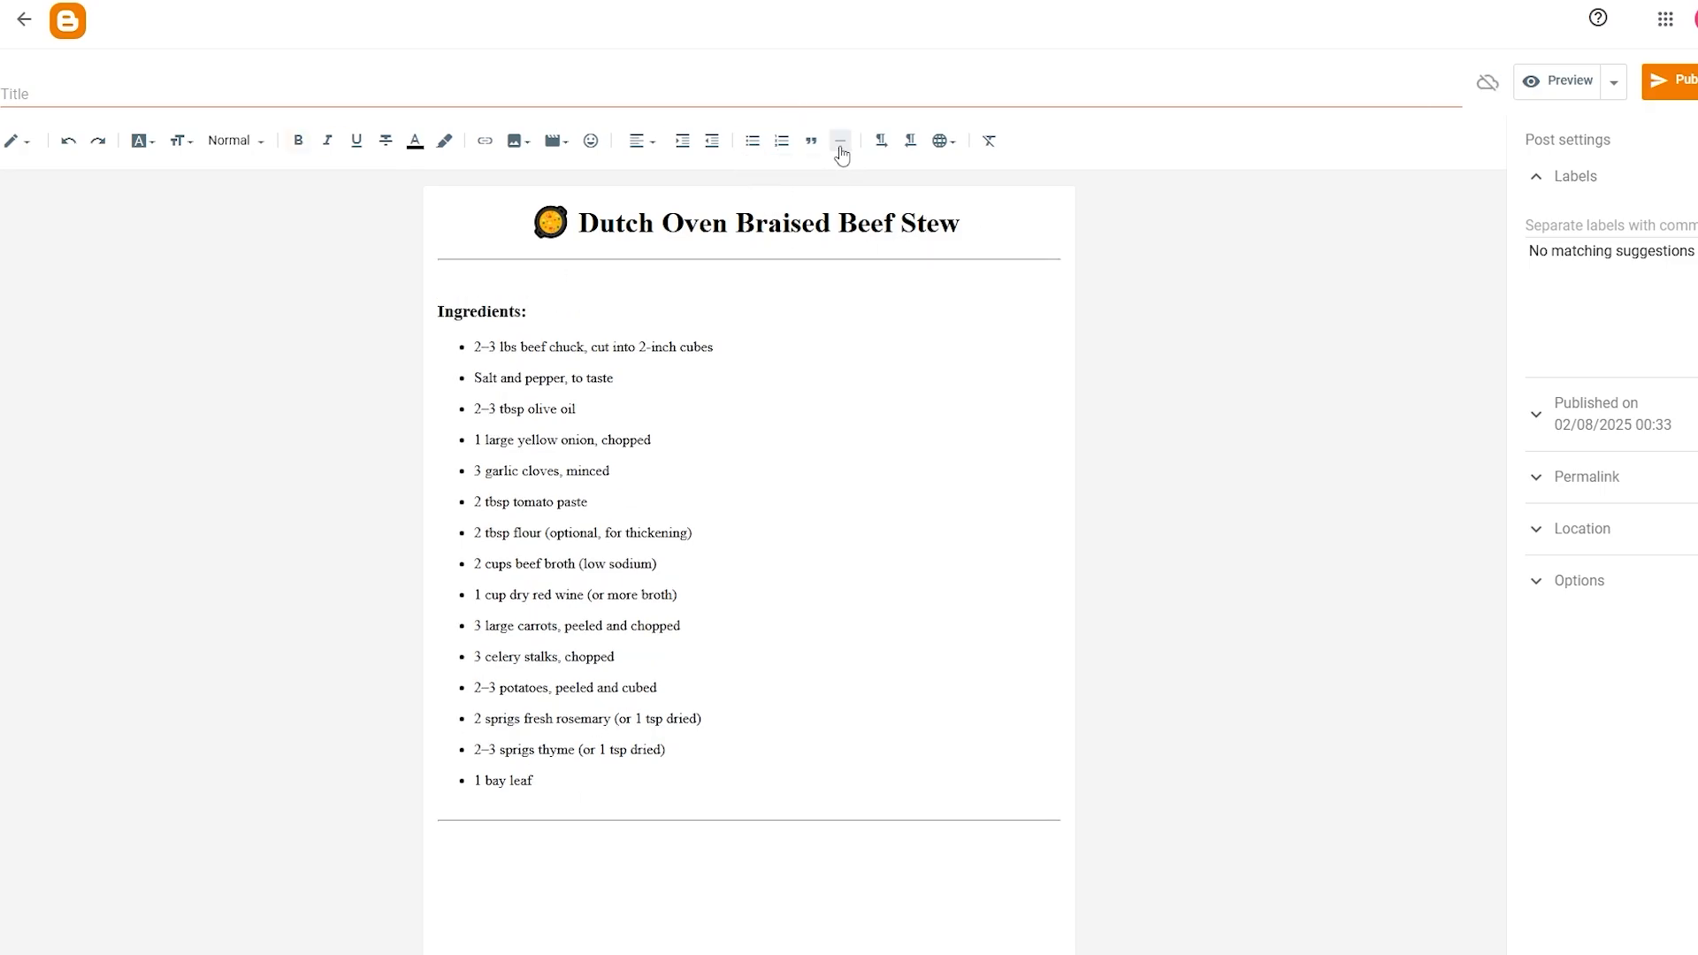
pyautogui.click(977, 222)
pyautogui.press('Return')
# Step: Remove the extra space around the ingredients section and add an "Instructions:" sub-heading below the lower horizontal line
pyautogui.click(600, 360)
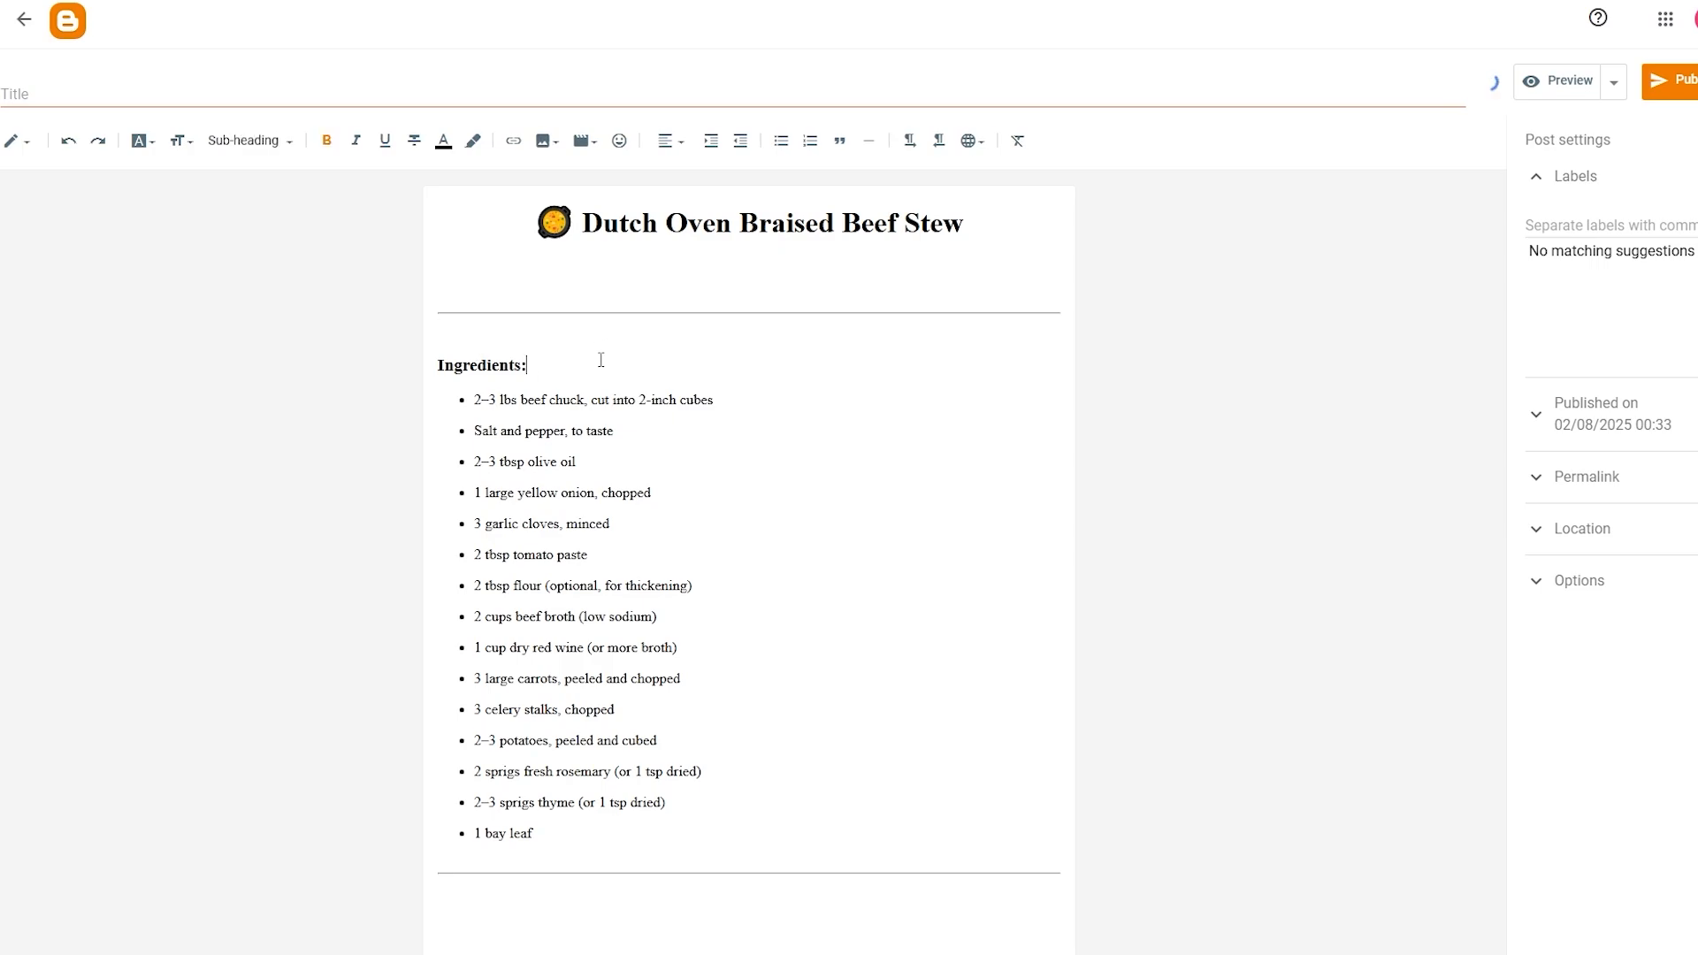
pyautogui.press('Home')
pyautogui.press('BackSpace')
pyautogui.click(792, 266)
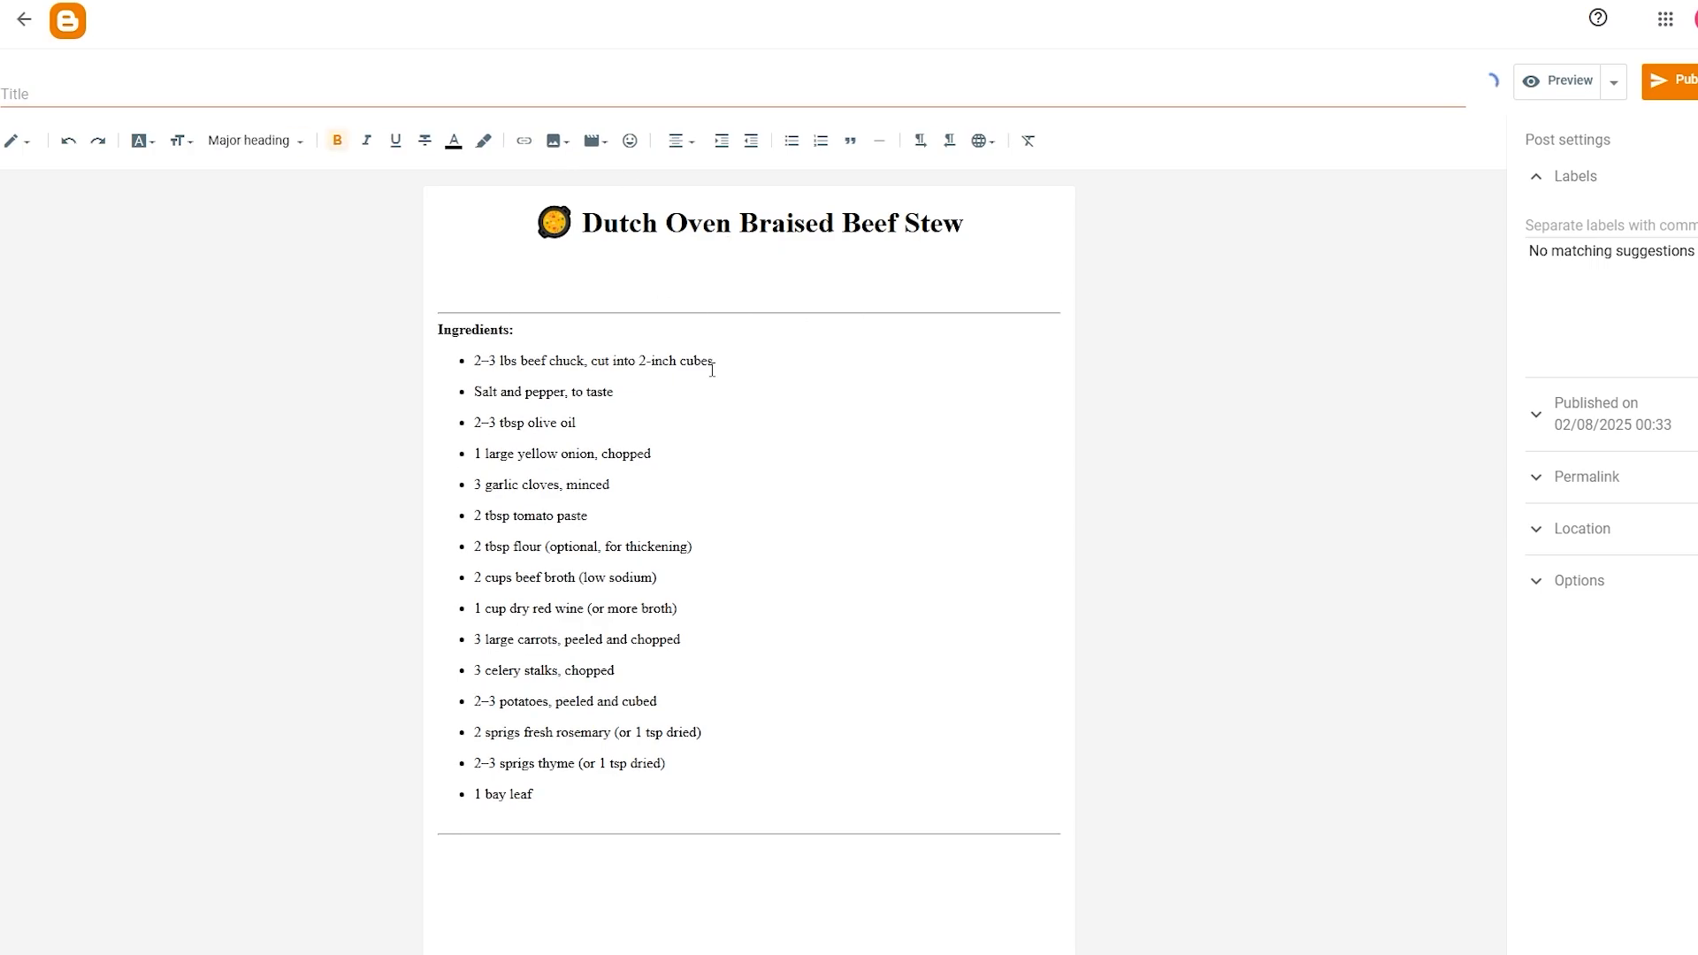
pyautogui.click(620, 859)
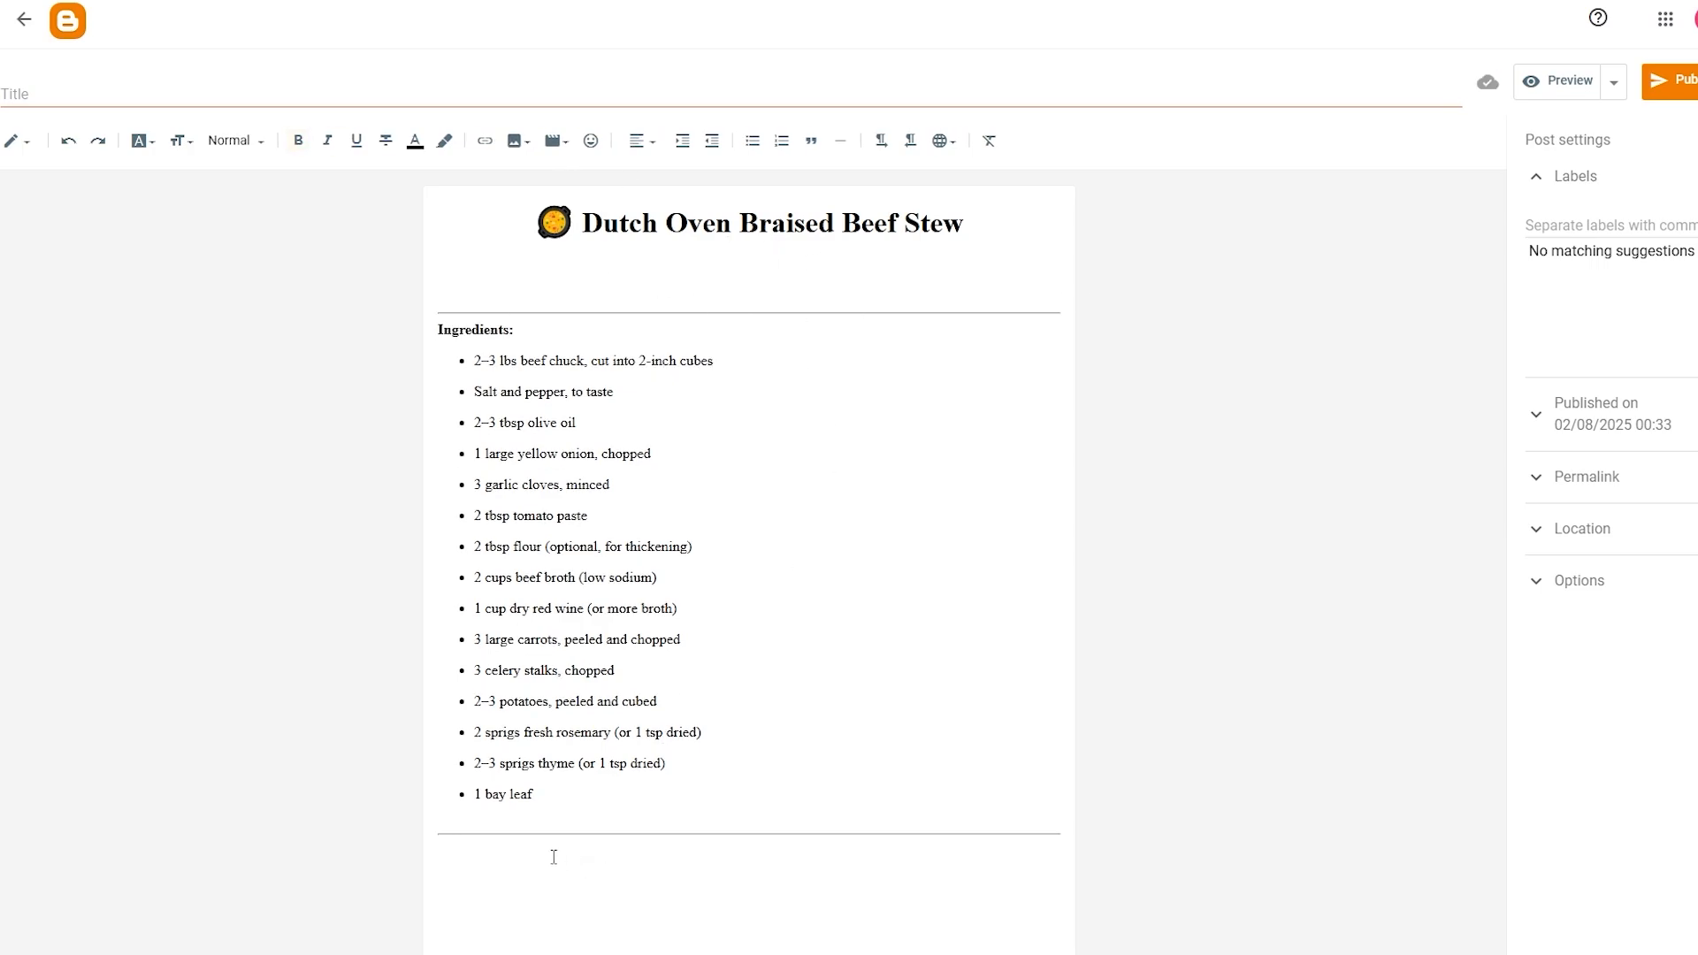
pyautogui.press('BackSpace')
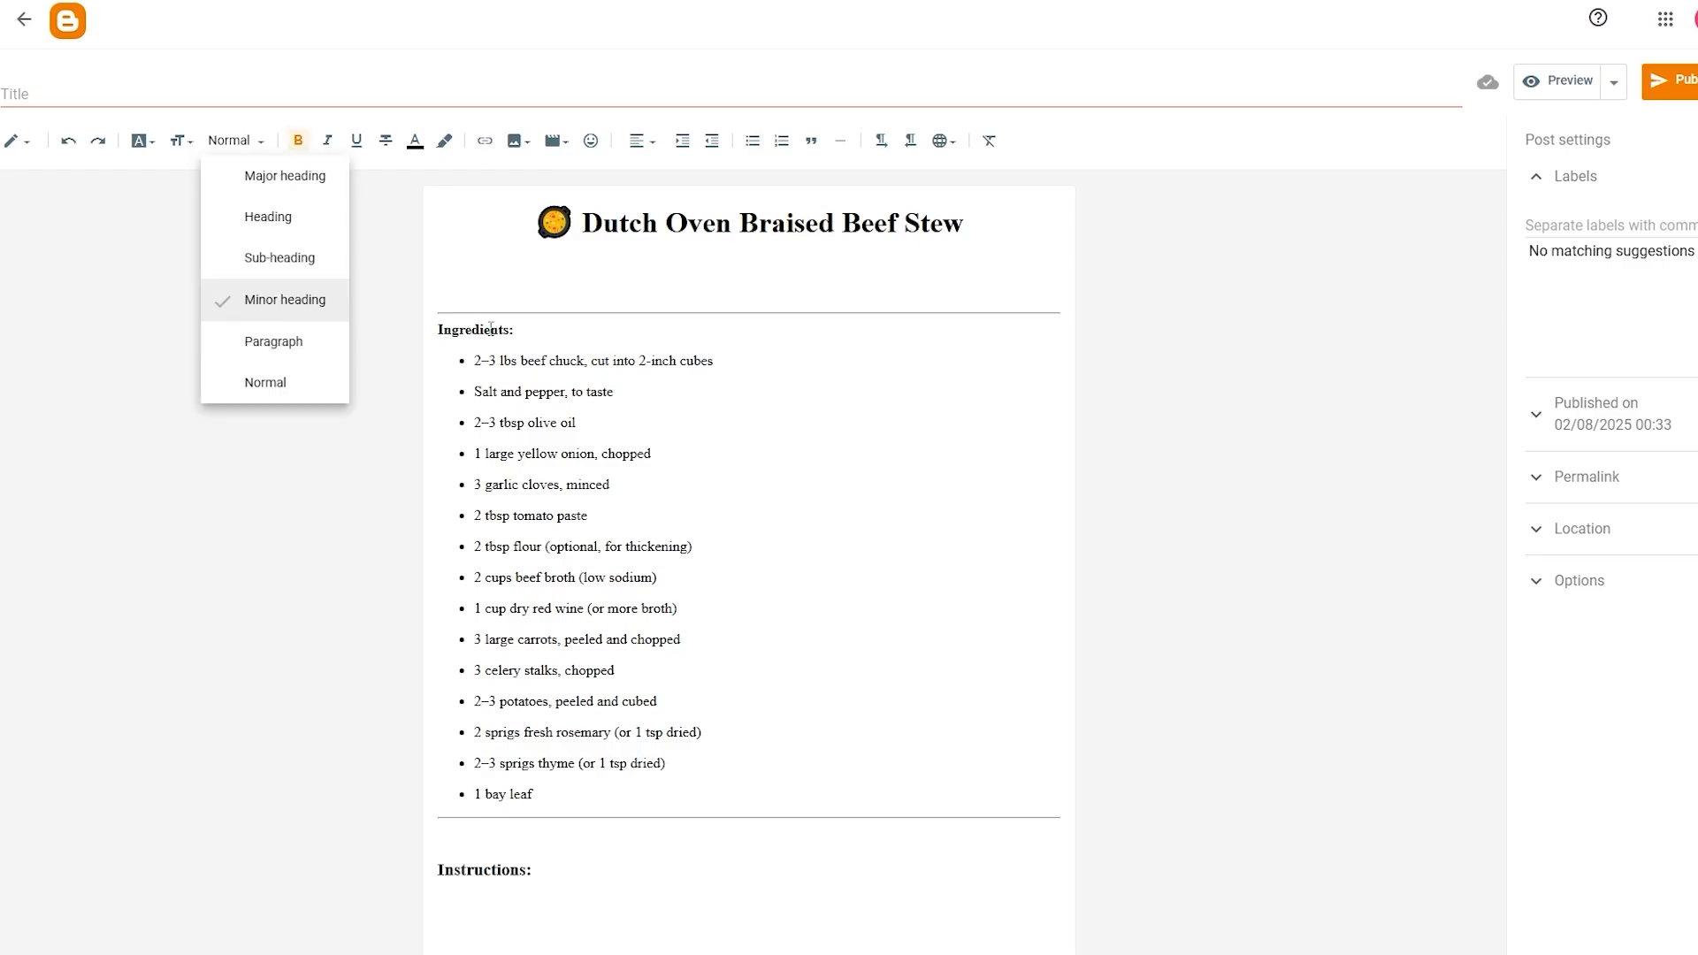
# Step: Format "Ingredients:" as a Sub-heading so it matches "Instructions:"
pyautogui.moveTo(438, 329); pyautogui.dragTo(514, 330)
pyautogui.click(234, 139)
pyautogui.click(277, 326)
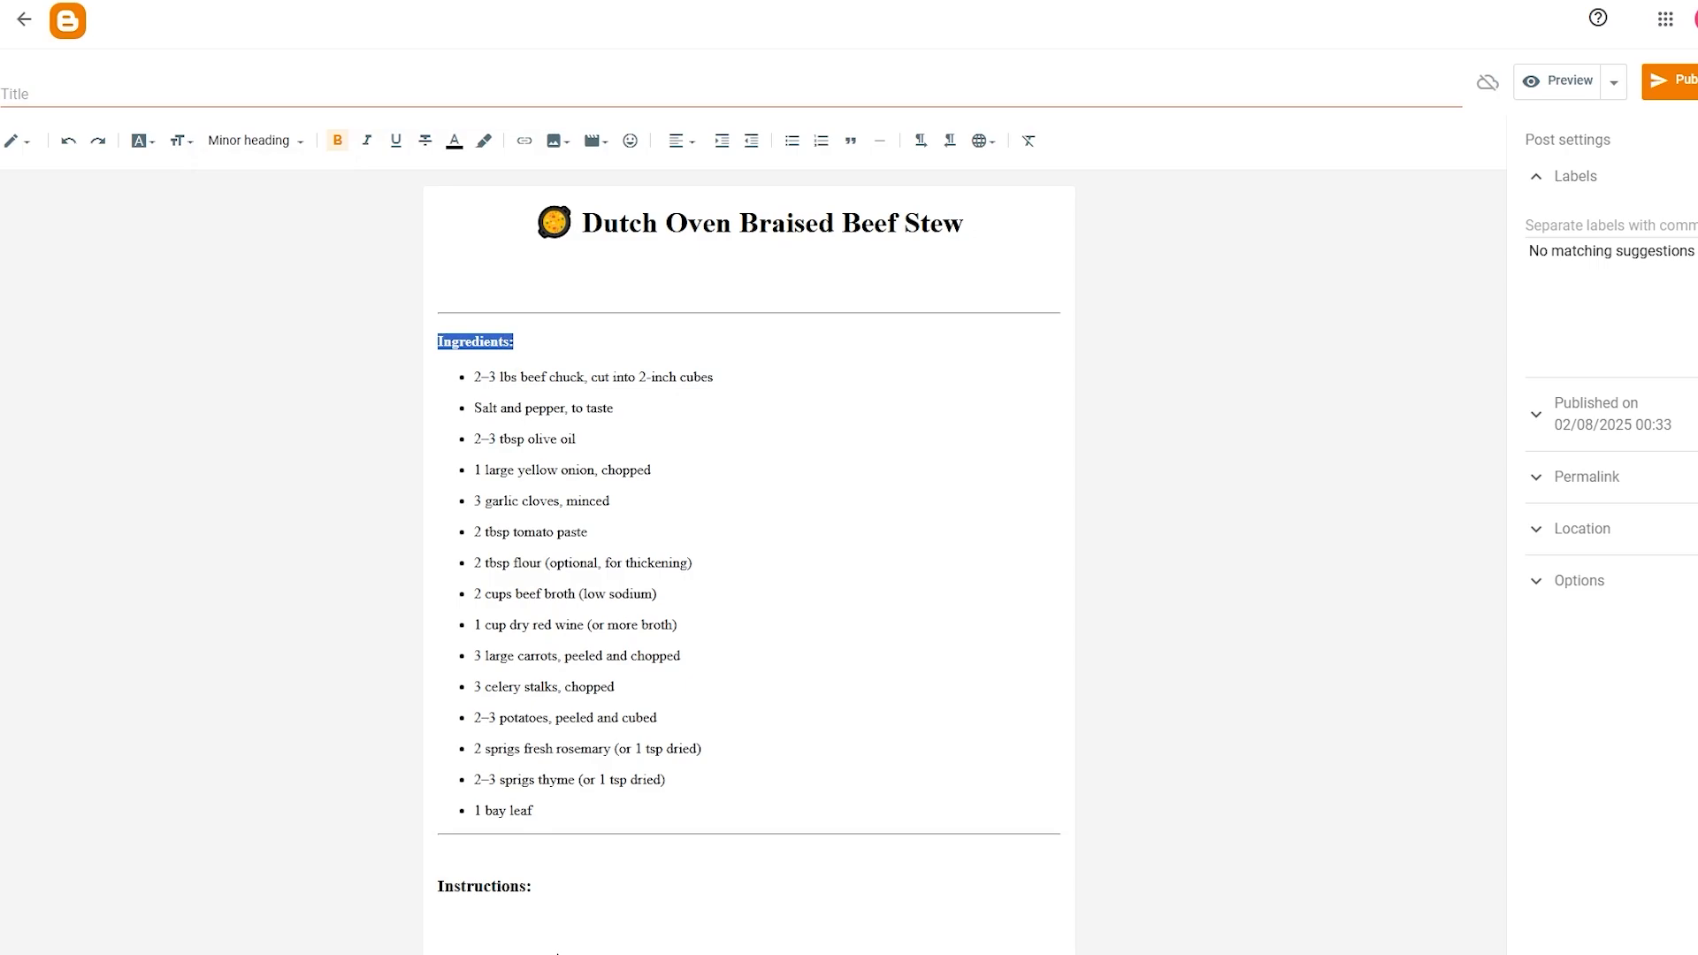
pyautogui.tripleClick(491, 893)
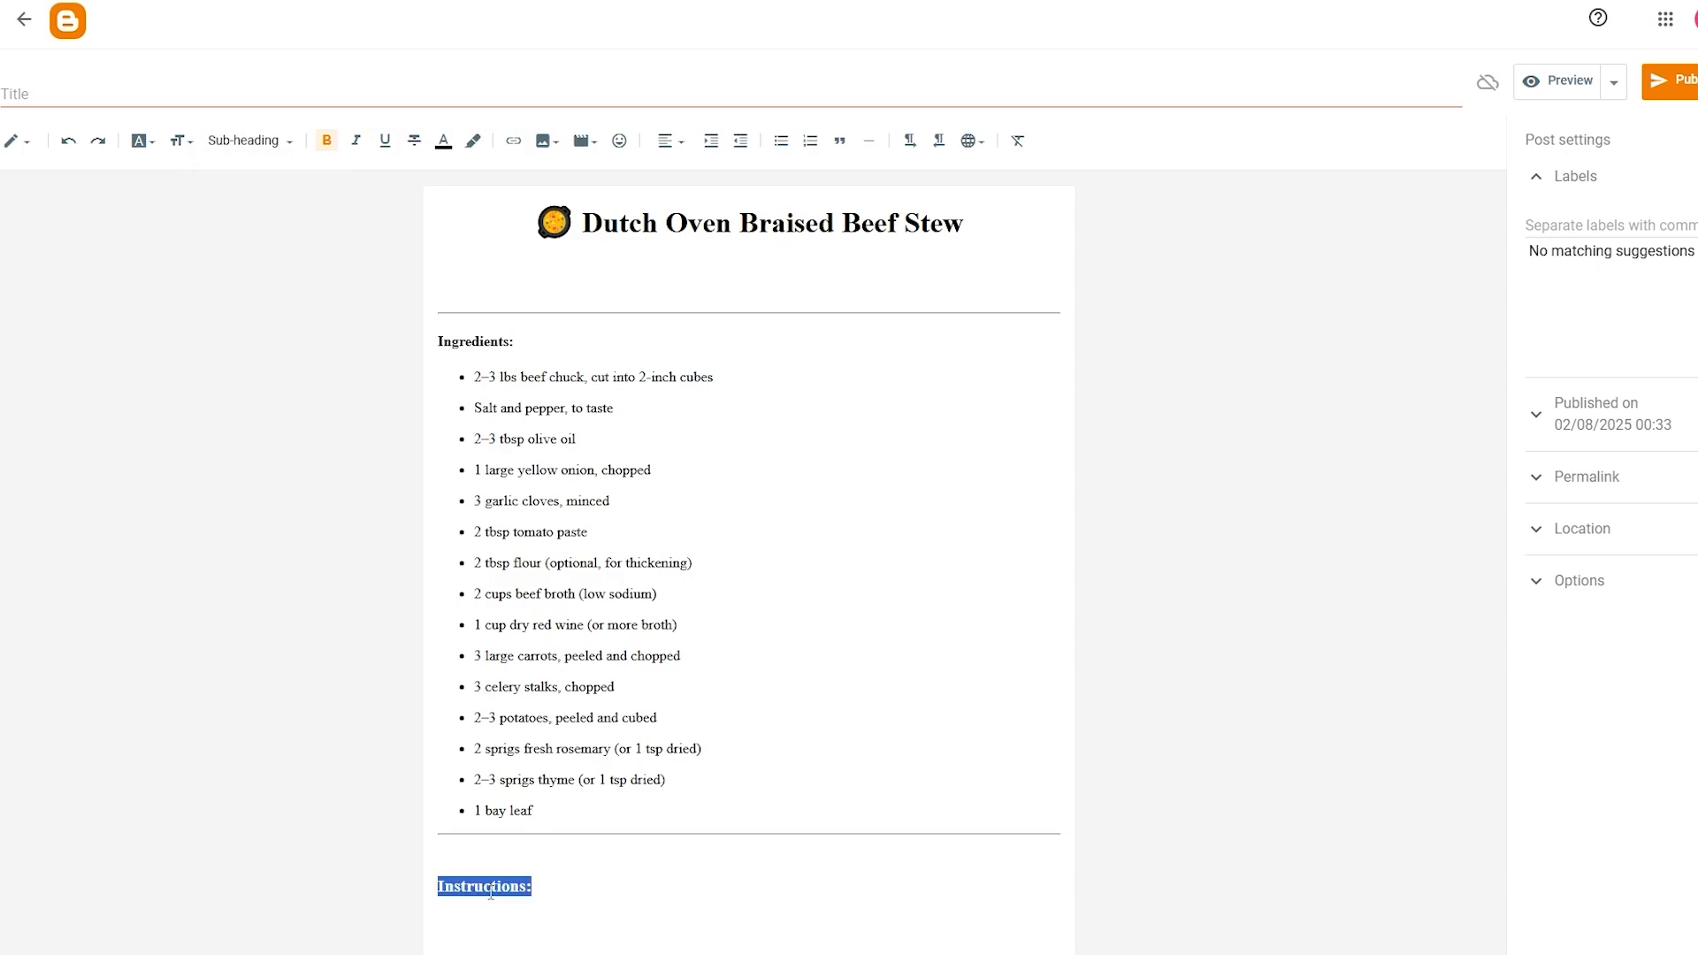
pyautogui.tripleClick(491, 344)
pyautogui.click(254, 143)
pyautogui.click(256, 345)
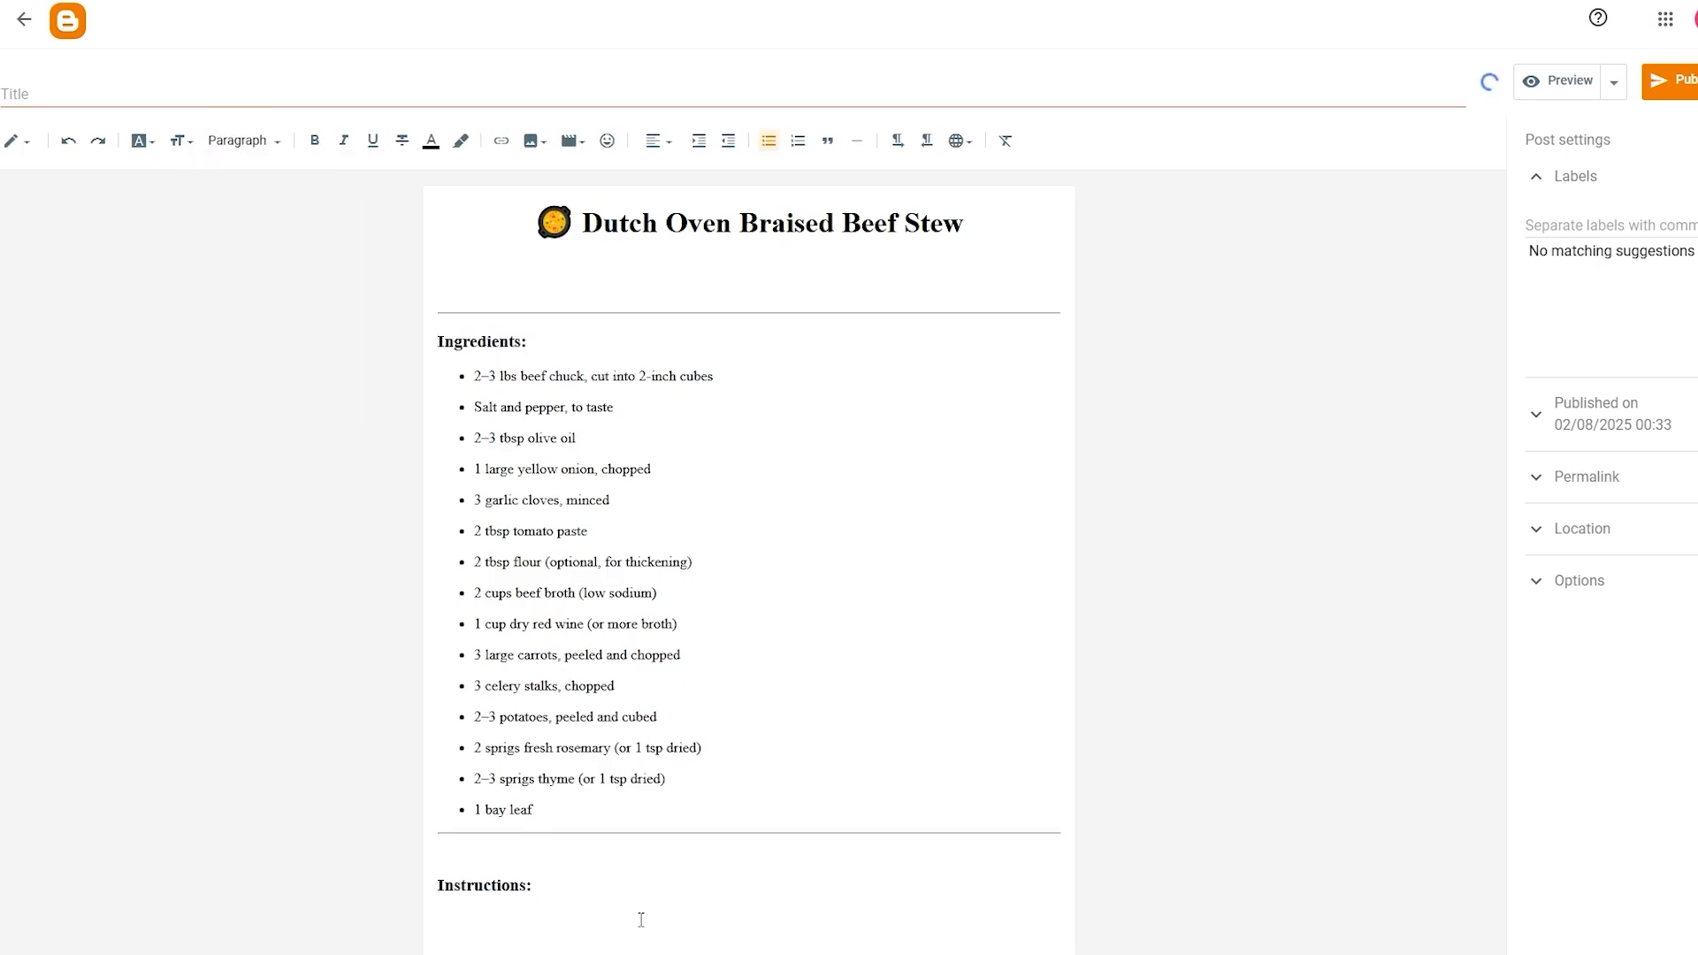
# Step: Close the gap above "Instructions:" and paste the cooking steps below it, starting with "Preheat oven: to 325°F (163°C)."
pyautogui.click(517, 919)
pyautogui.click(565, 883)
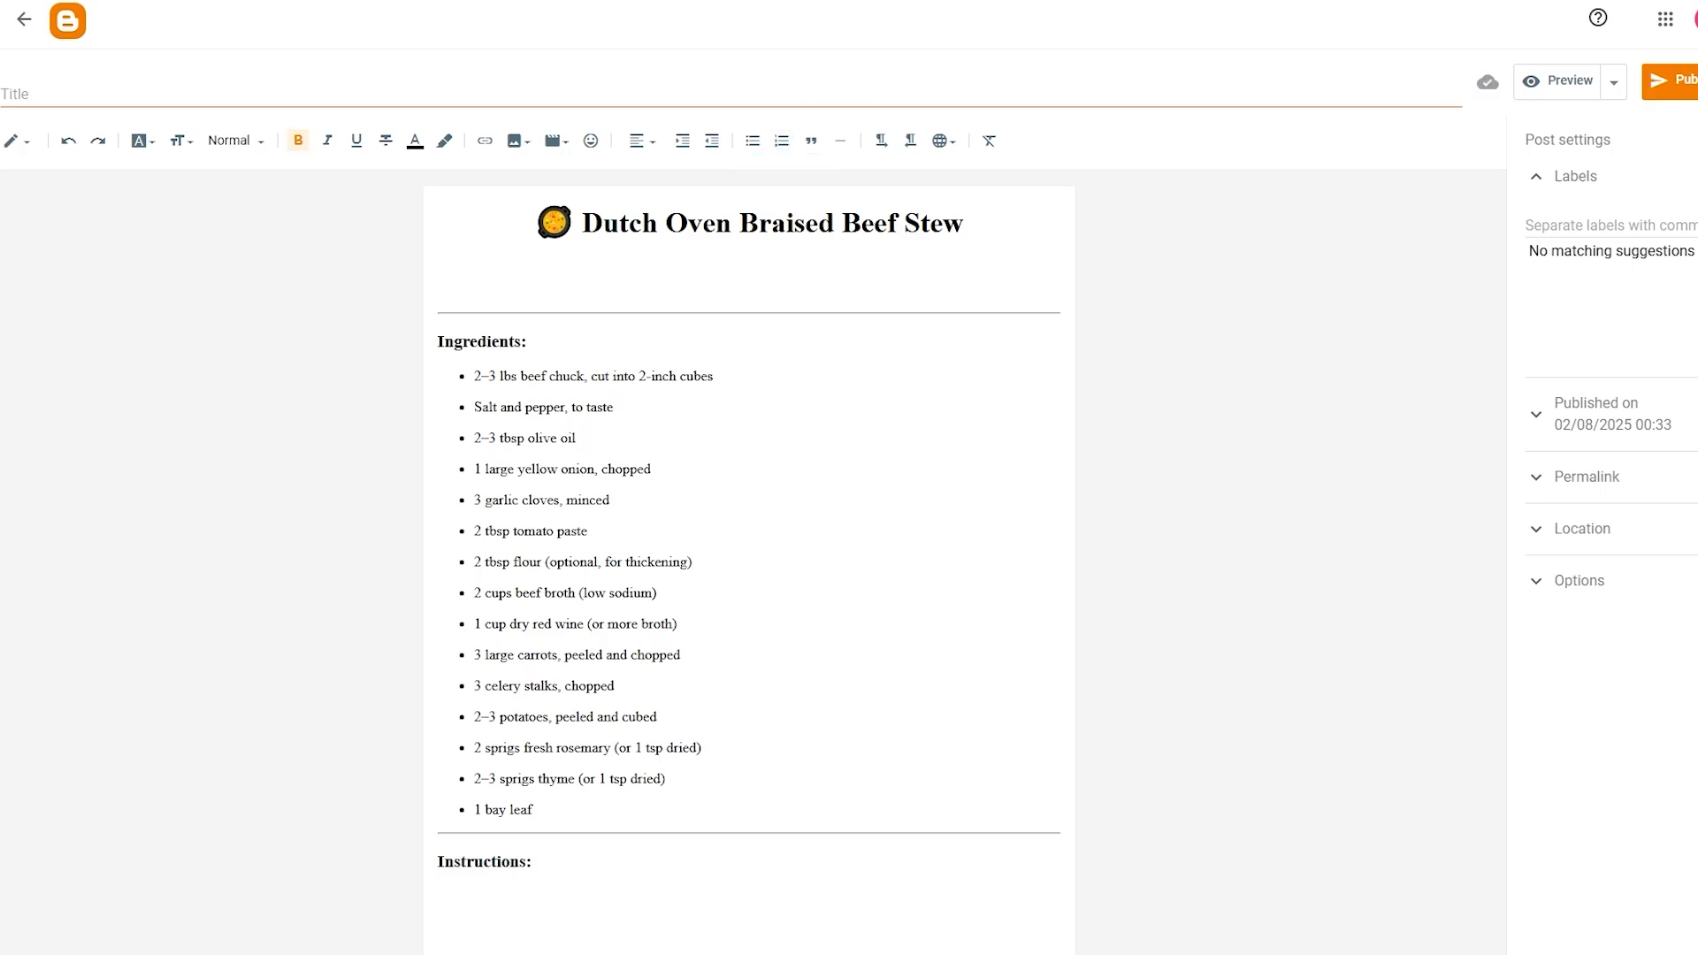
pyautogui.hotkey('ctrl', 'v')
pyautogui.scroll(2, 461, 285)
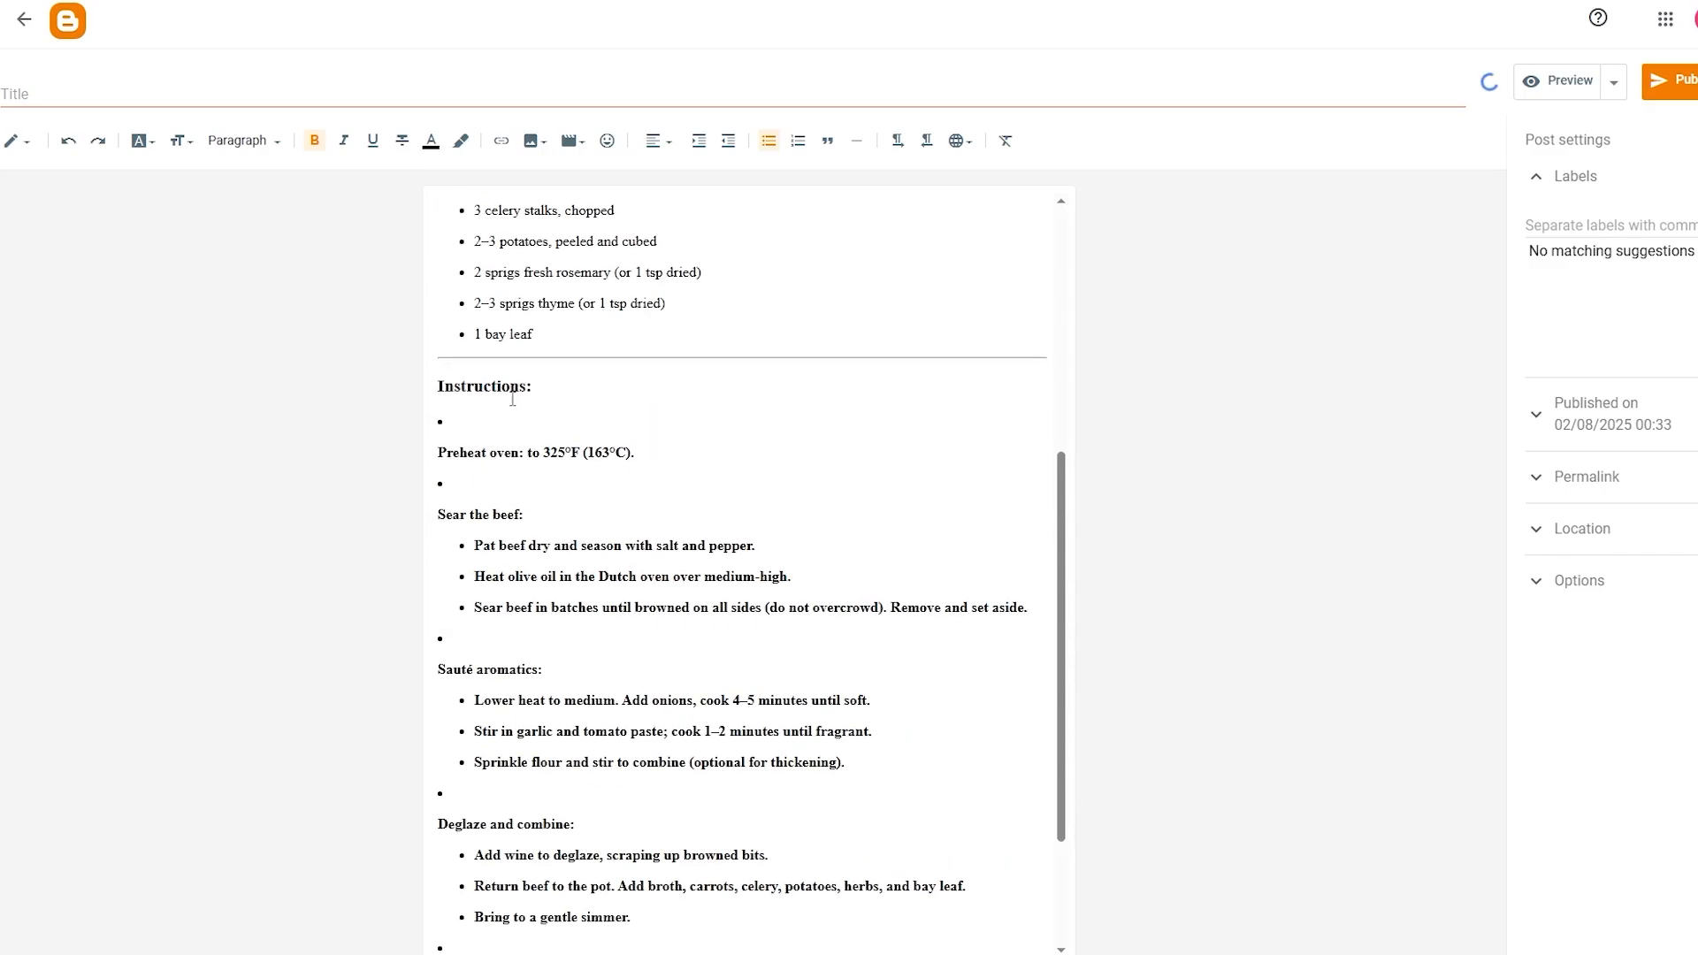
# Step: Turn the lines "Preheat oven: to 325°F (163°C)." and "Sear the beef:" into numbered list items
pyautogui.tripleClick(531, 452)
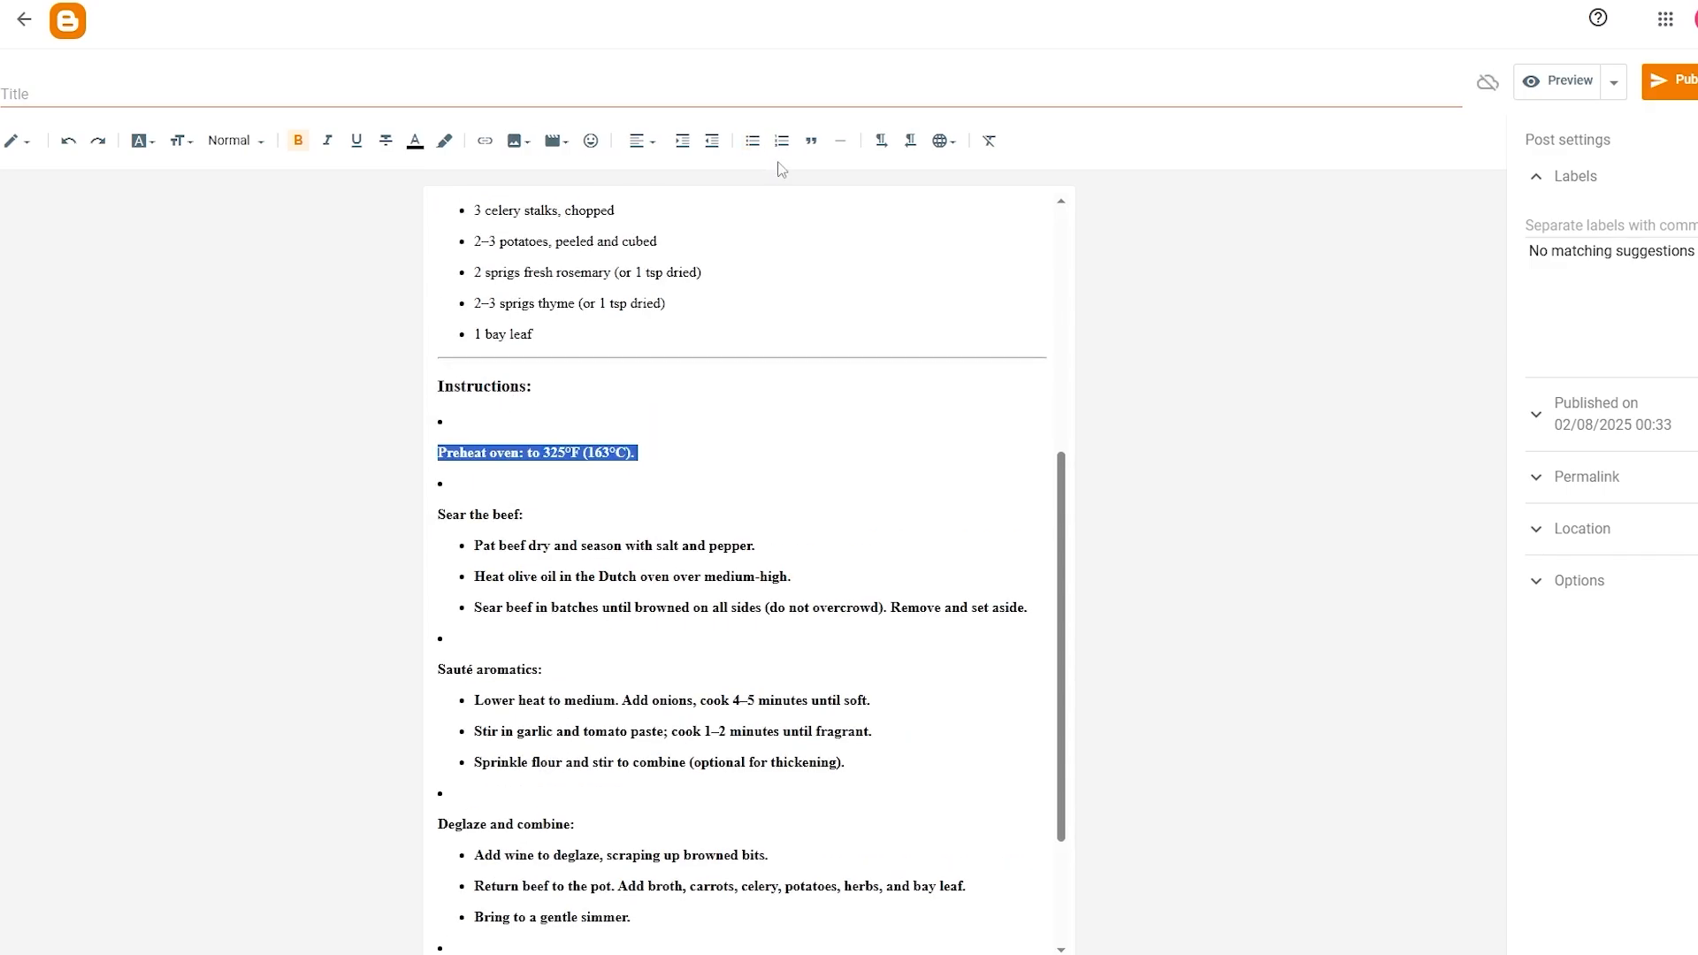
pyautogui.click(798, 140)
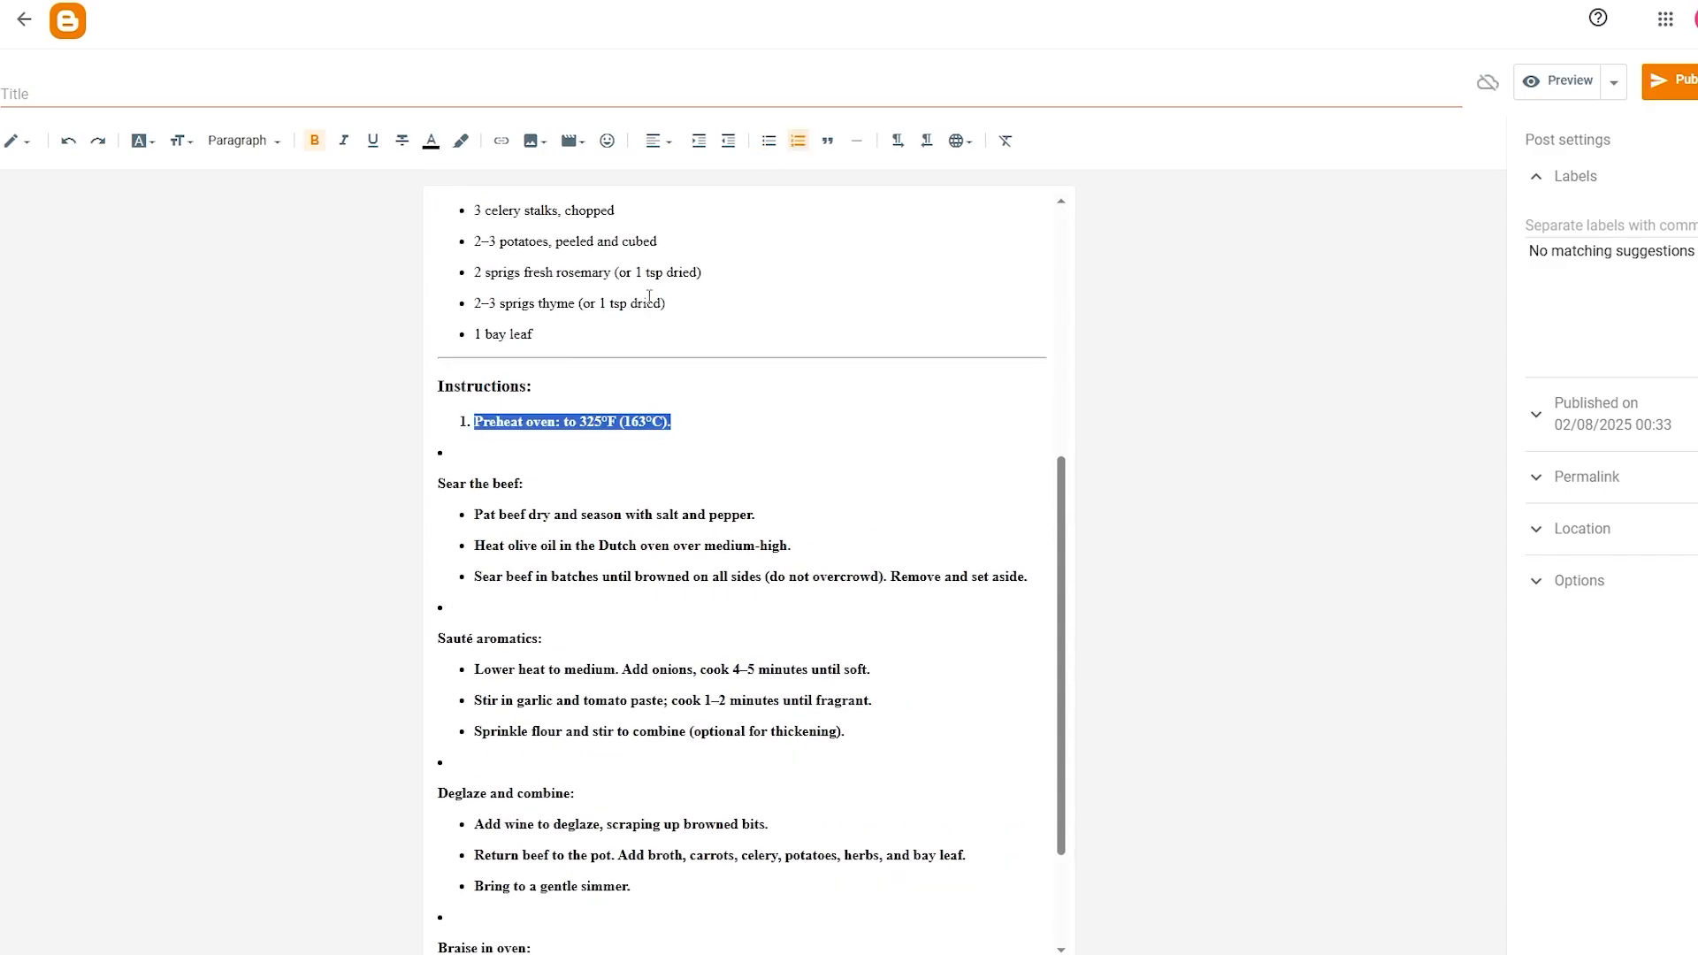
pyautogui.tripleClick(458, 485)
pyautogui.click(797, 140)
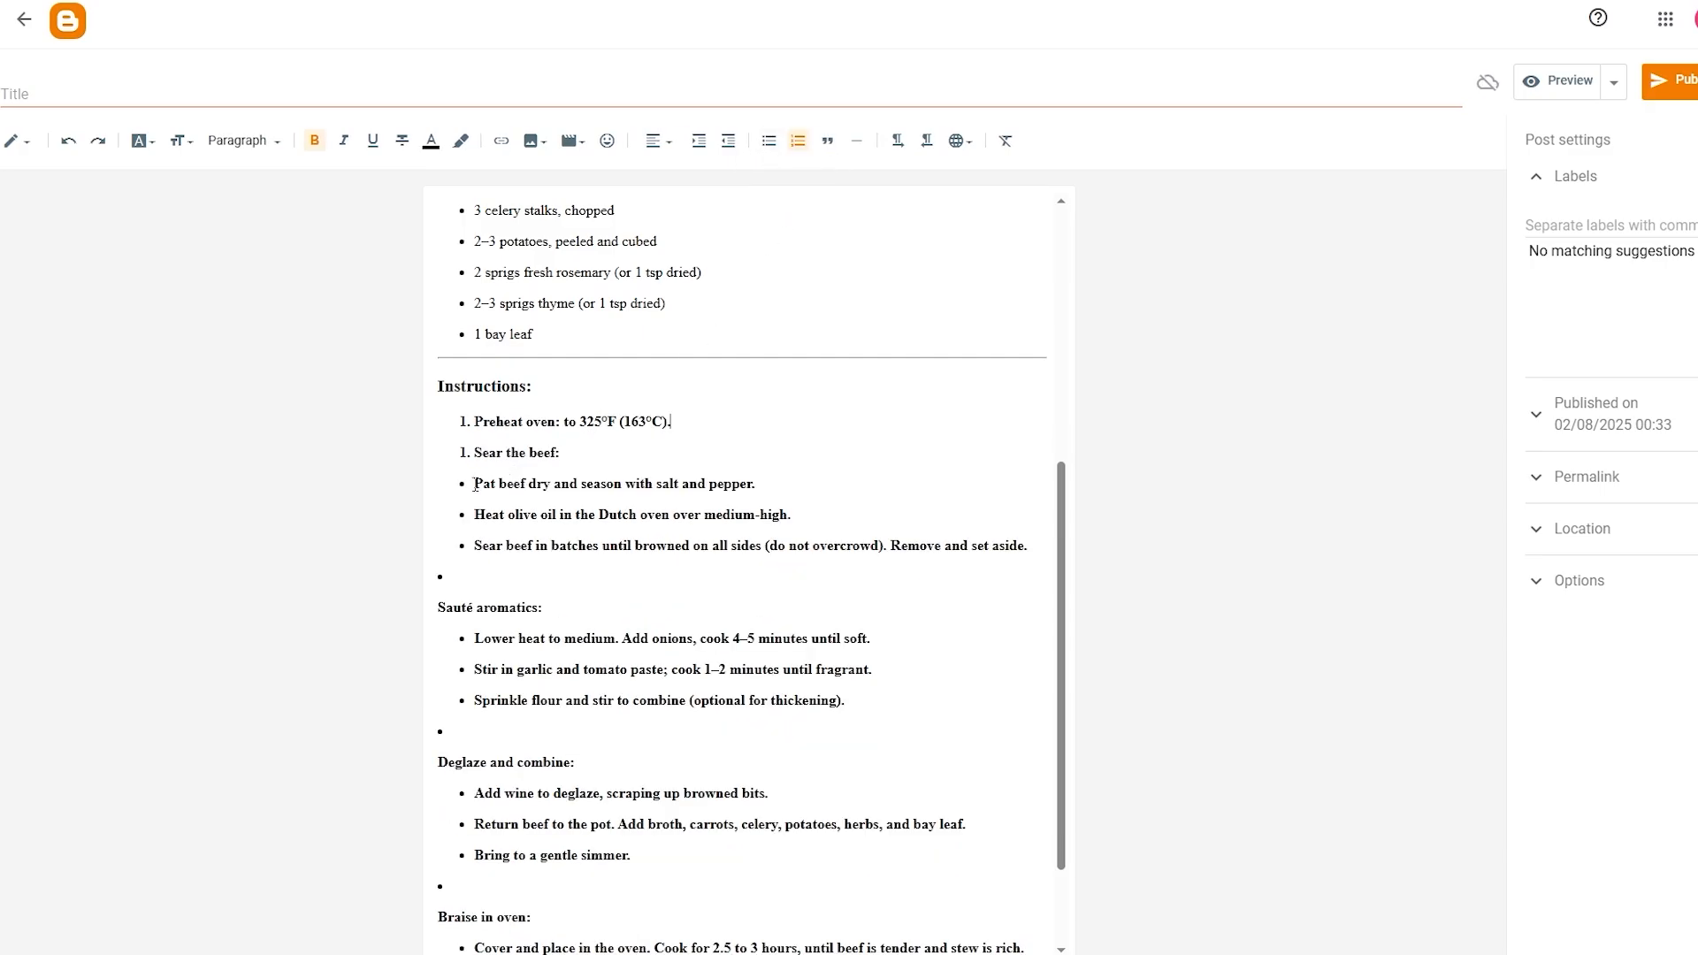
# Step: Turn the line "Sauté aromatics:" into a numbered list item
pyautogui.moveTo(475, 485); pyautogui.dragTo(776, 546)
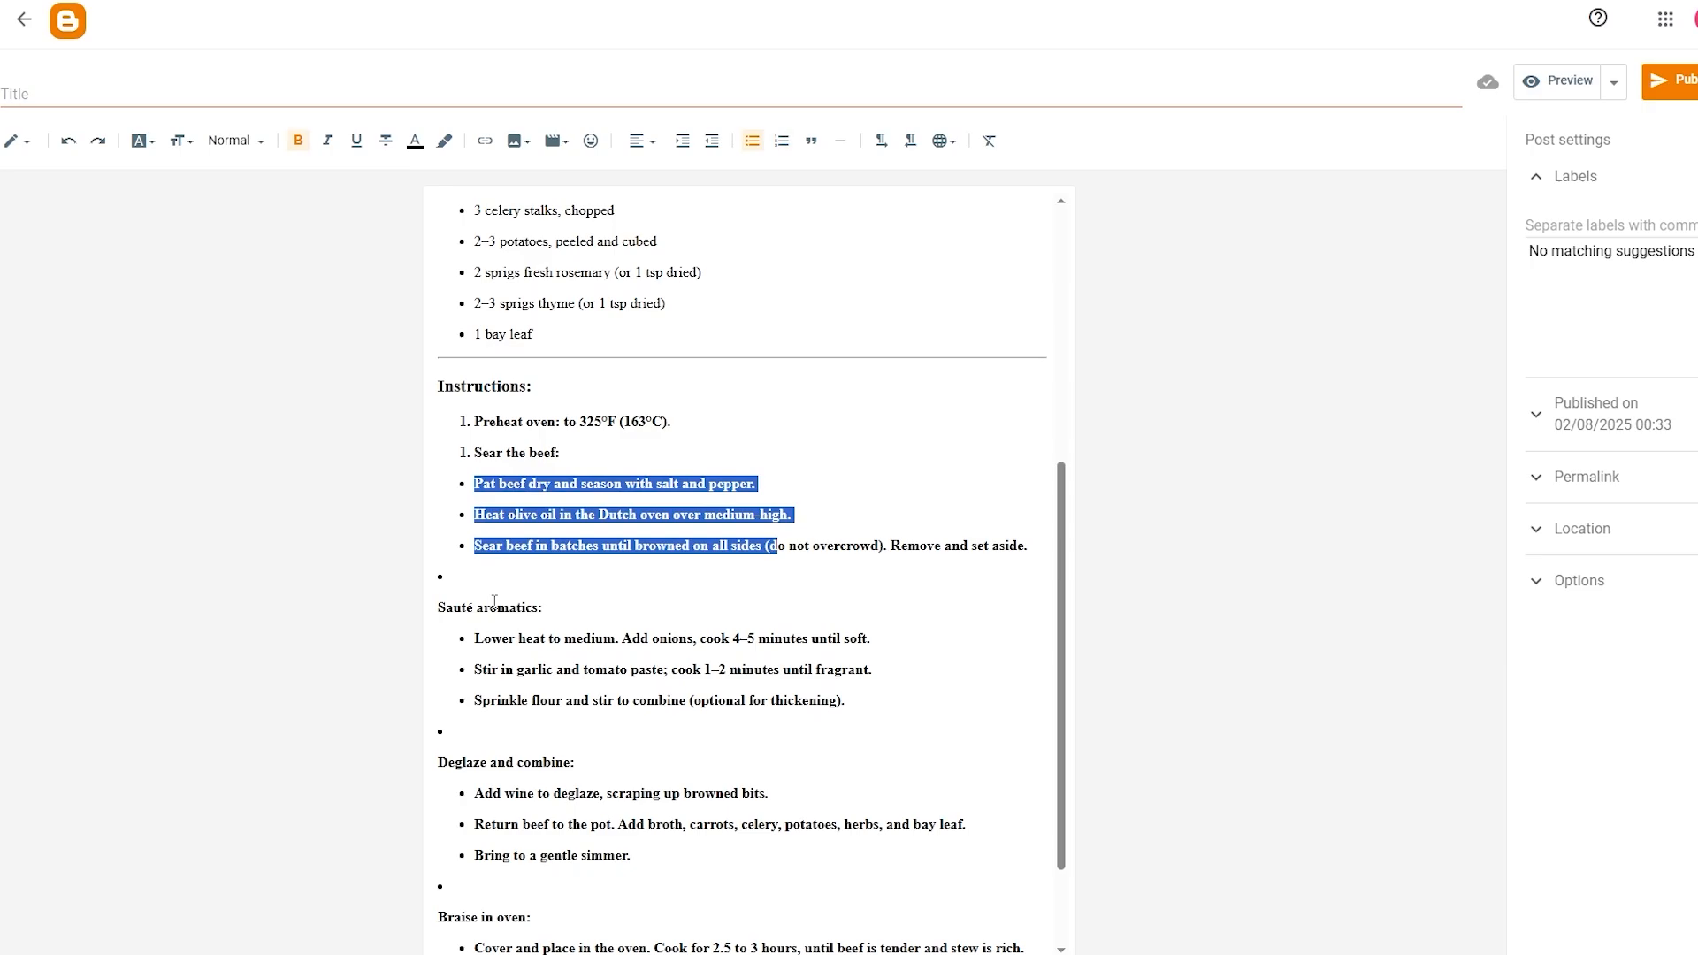
pyautogui.tripleClick(495, 607)
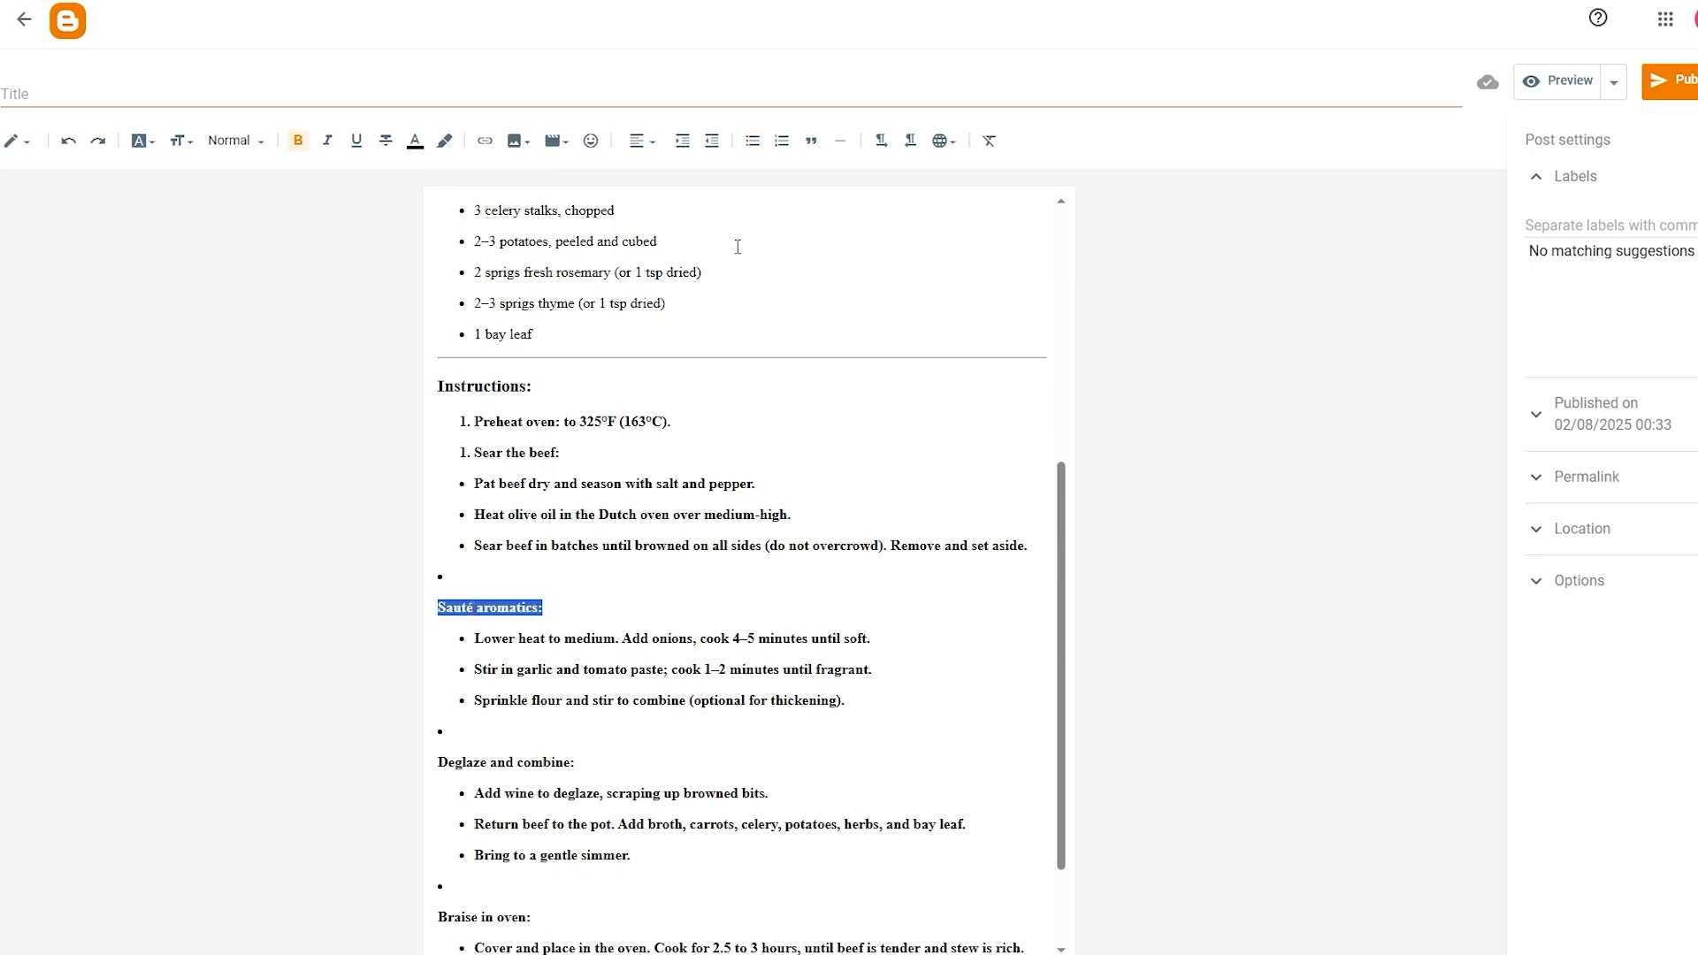
pyautogui.click(782, 140)
pyautogui.click(576, 607)
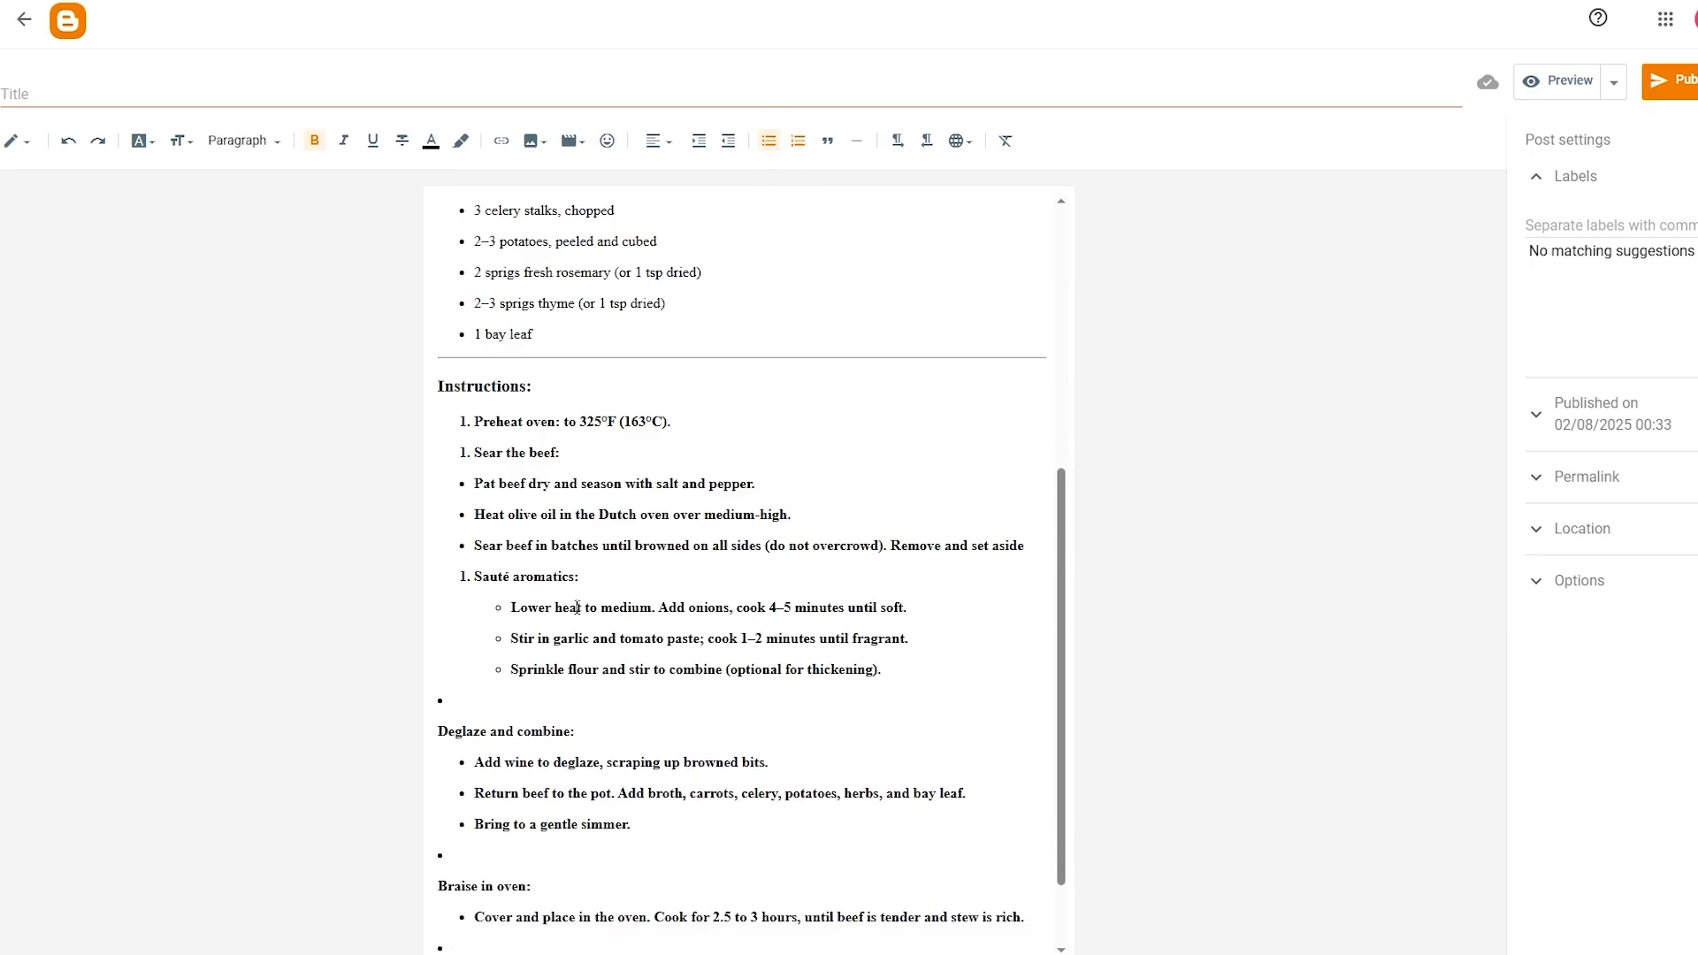
# Step: Reapply the numbered list to "Sear the beef:" so it continues as item 2 after the oven step
pyautogui.tripleClick(543, 576)
pyautogui.click(474, 578)
pyautogui.click(480, 454)
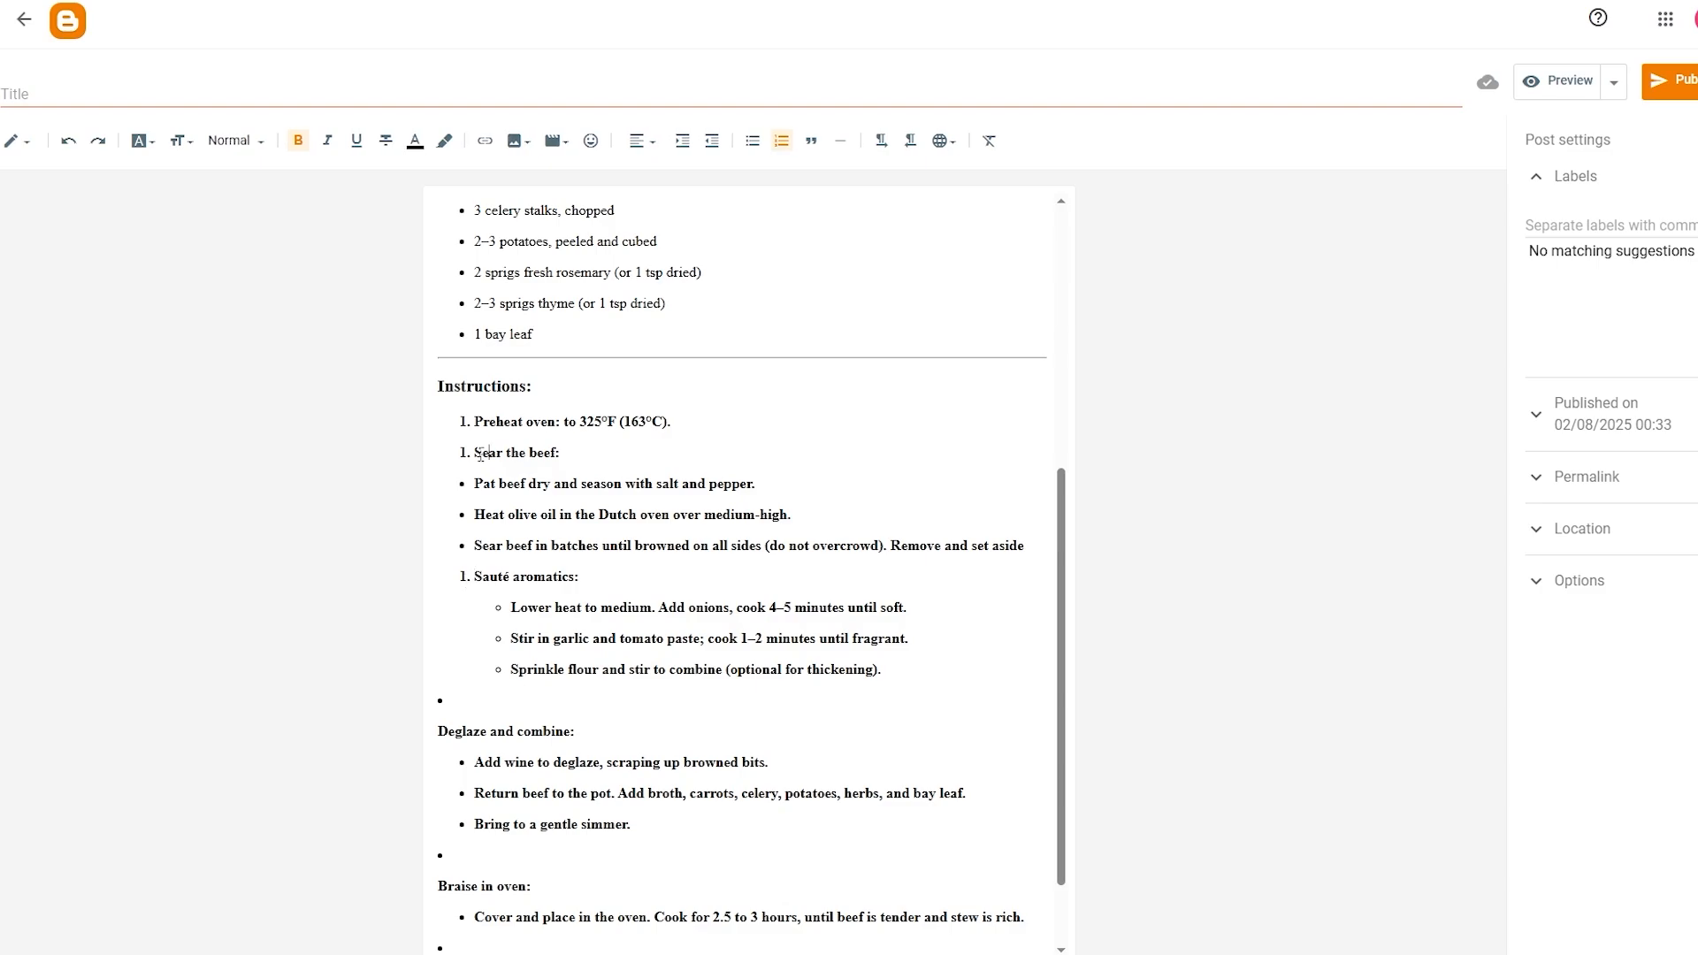
pyautogui.click(466, 452)
pyautogui.click(782, 147)
# Step: Try to make "Sauté aromatics:" continue the numbering by toggling its numbered list format off and on
pyautogui.click(475, 580)
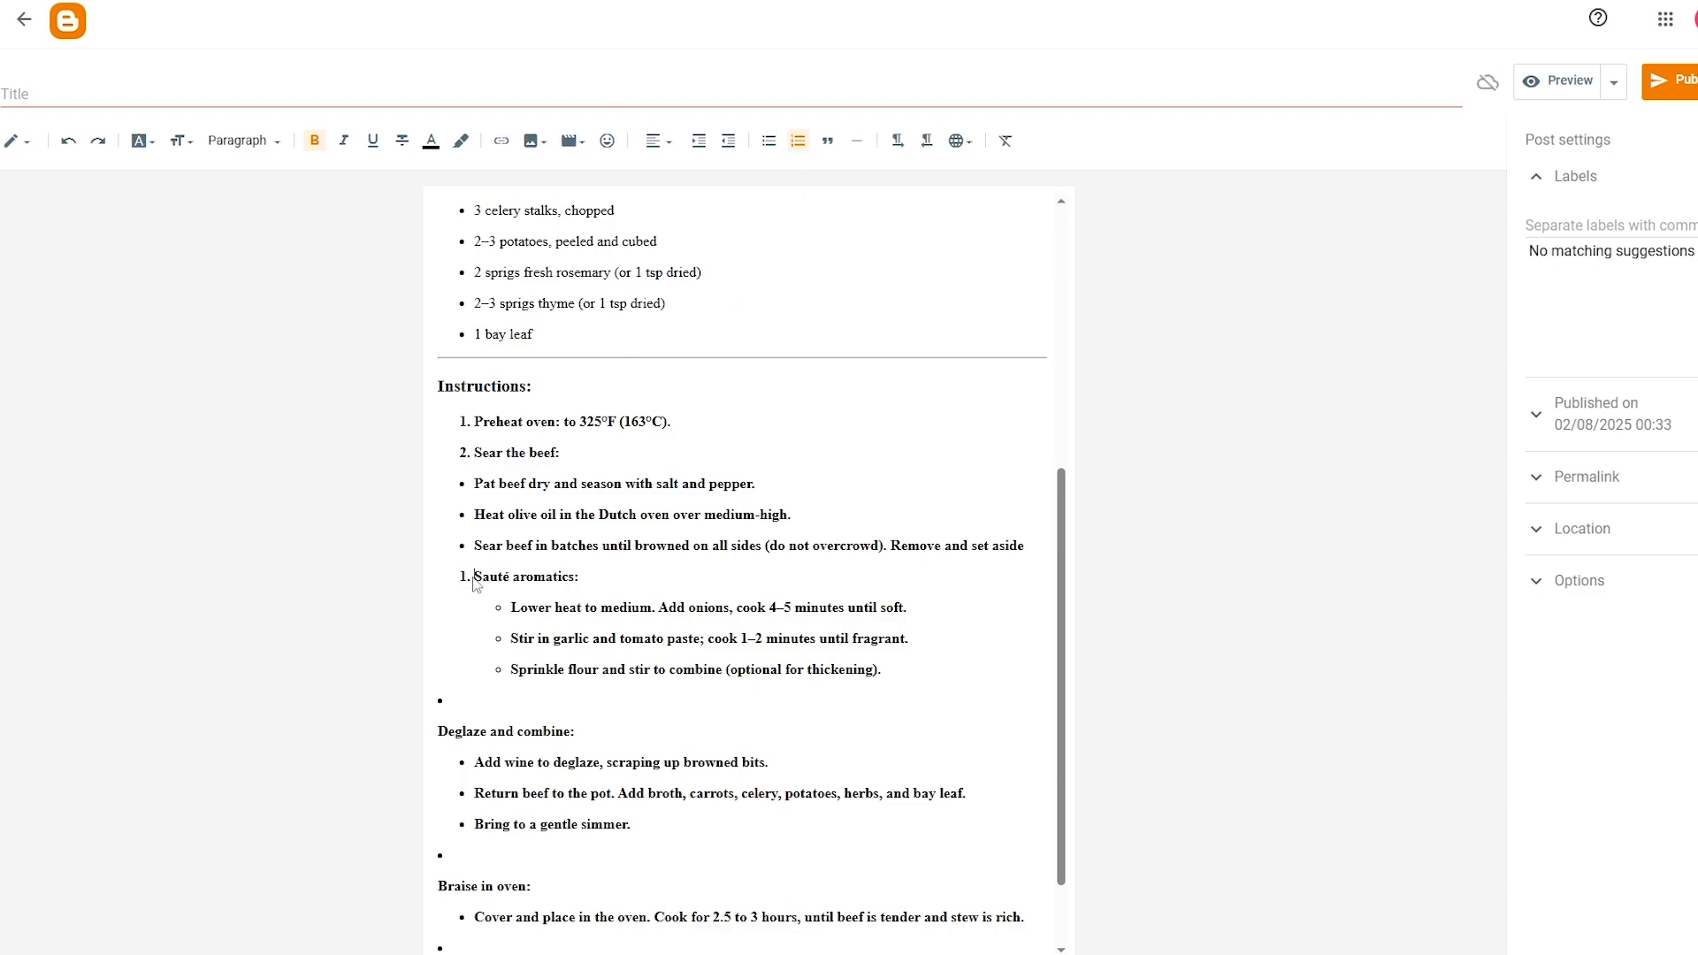
pyautogui.click(803, 150)
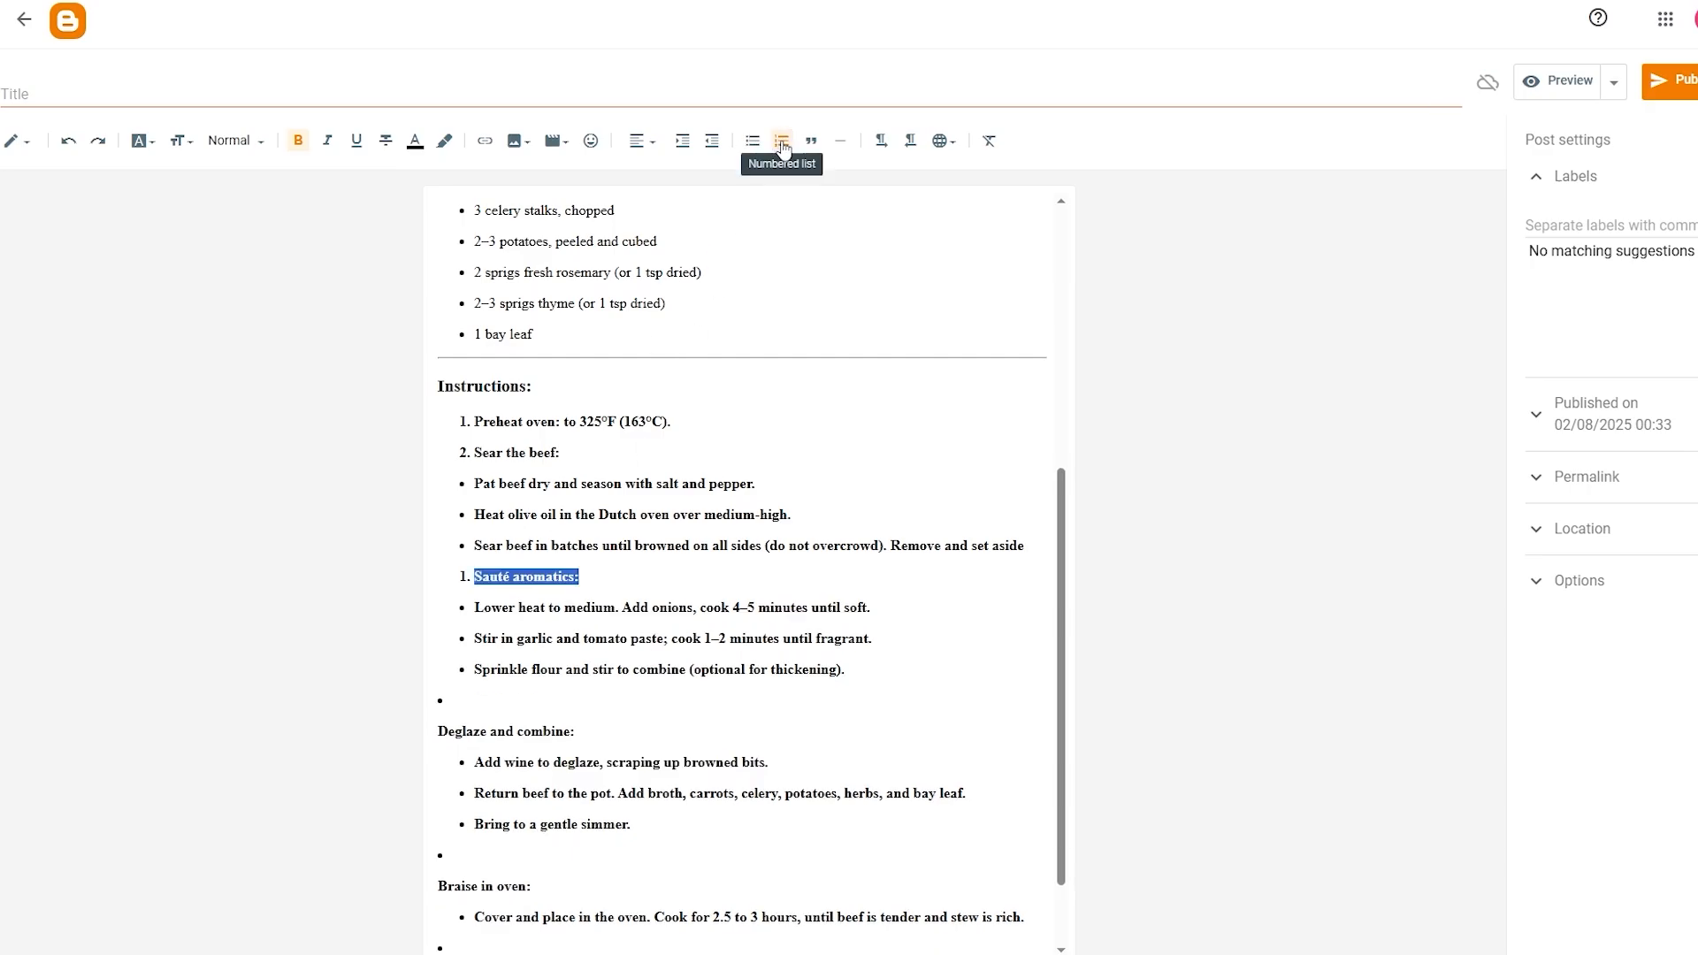
pyautogui.click(784, 151)
pyautogui.click(785, 152)
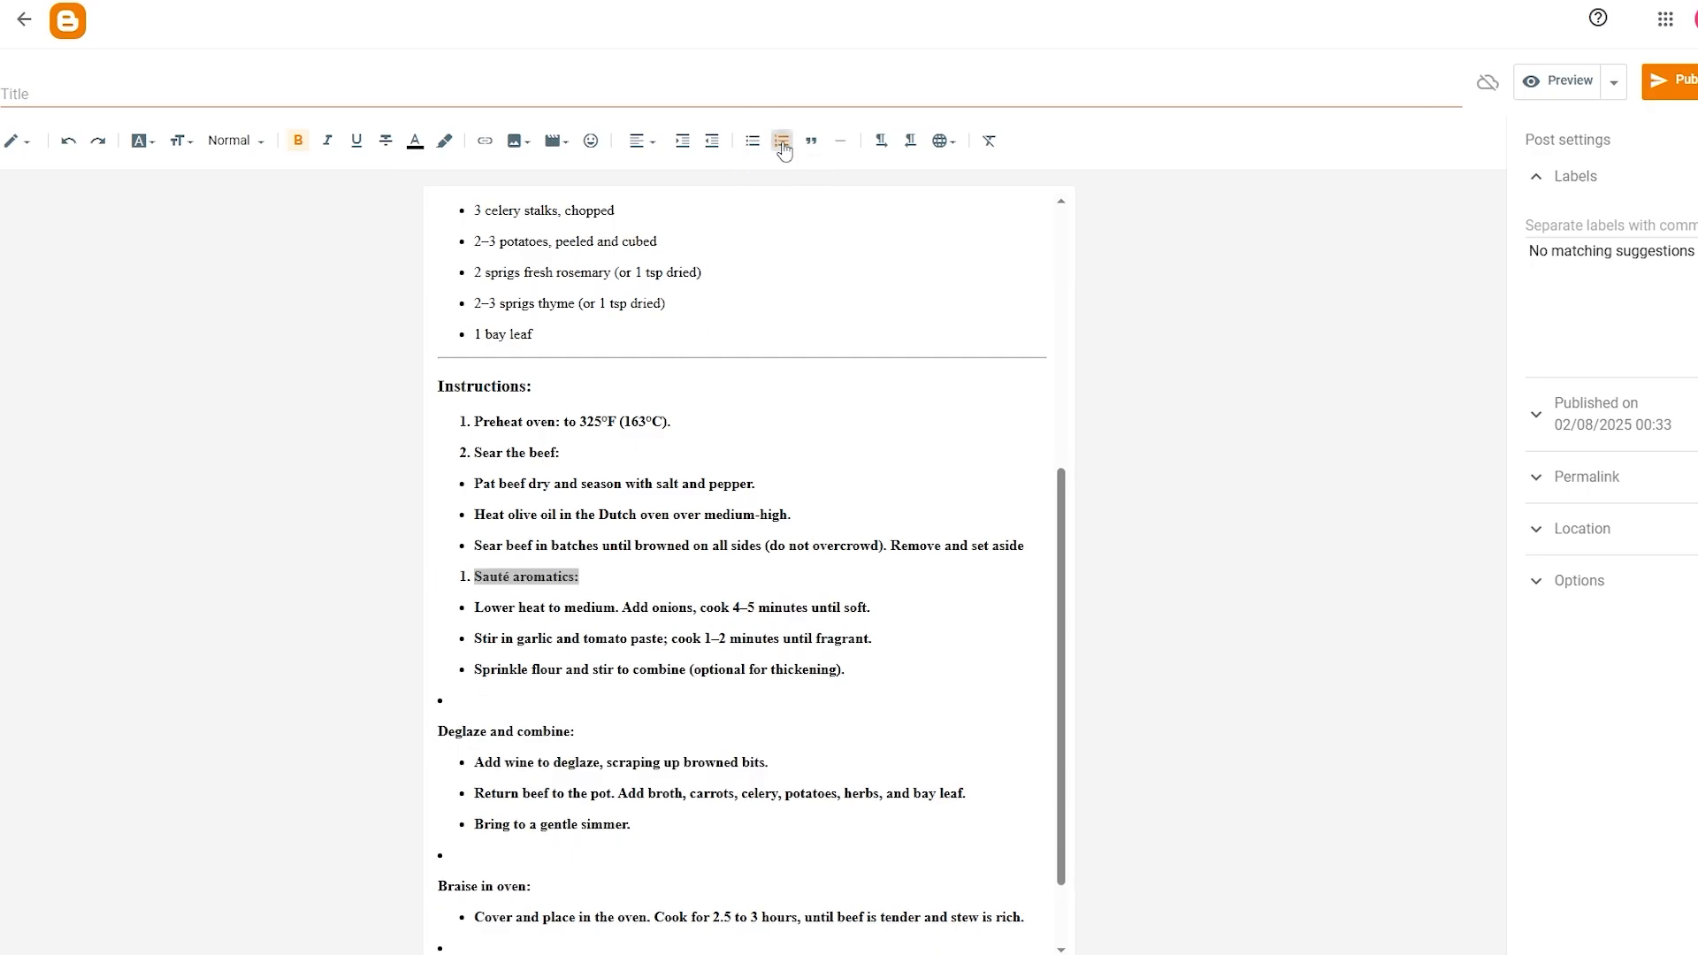
pyautogui.click(492, 586)
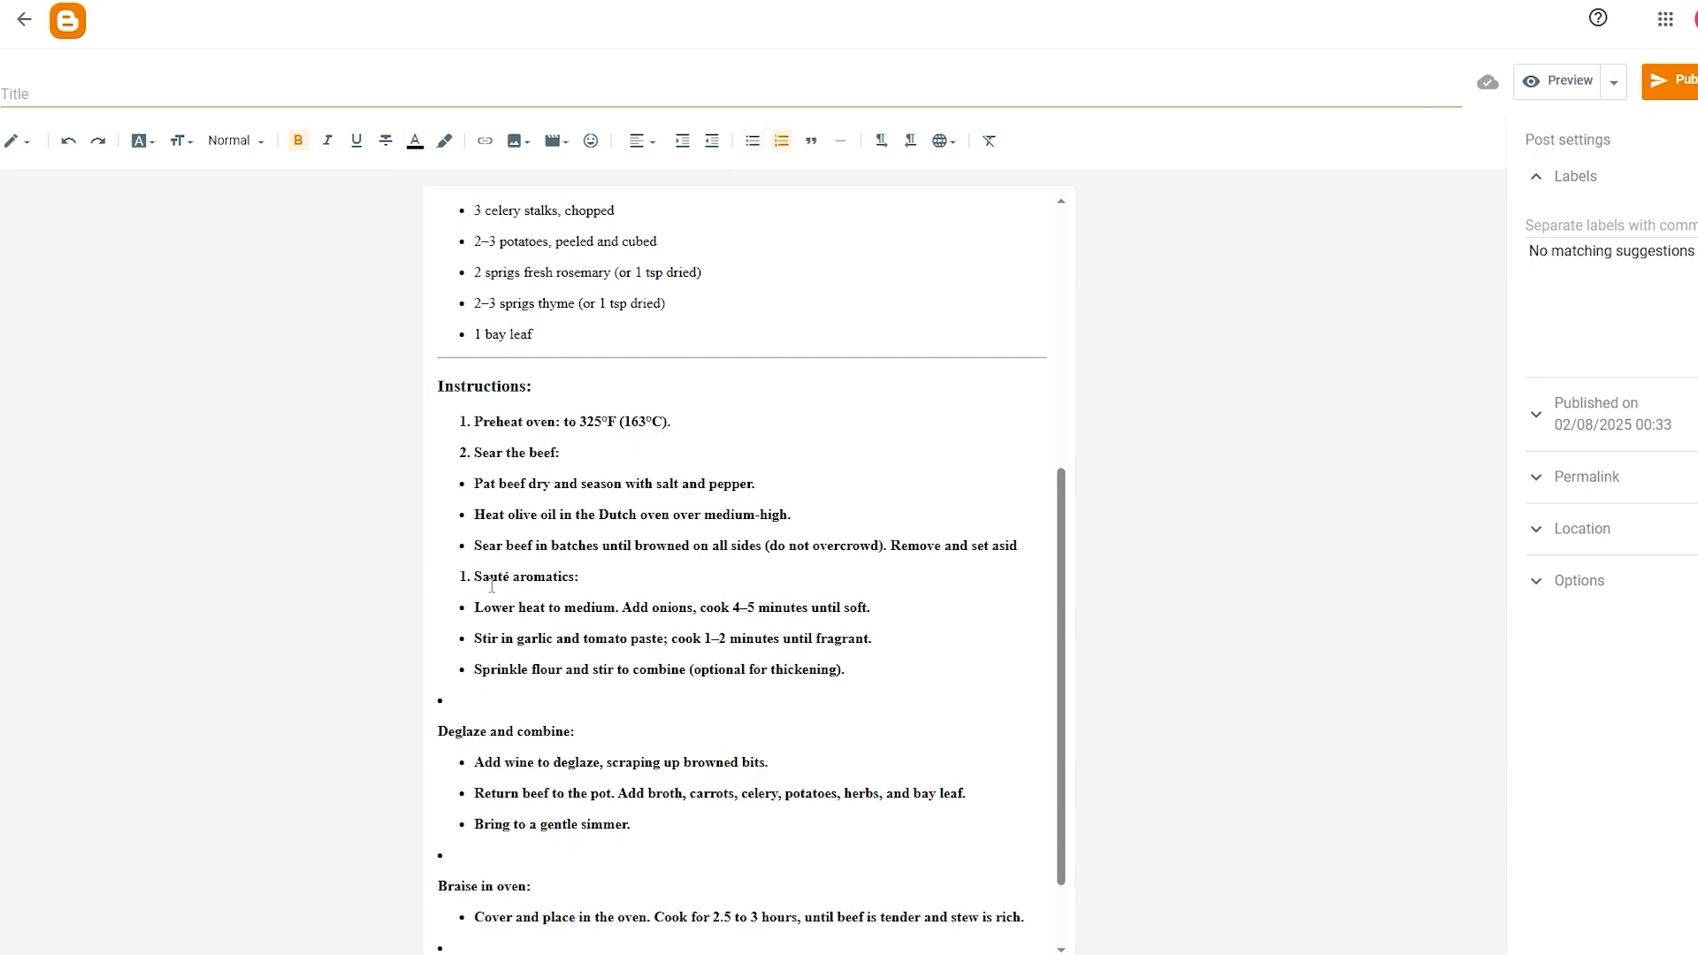
pyautogui.click(783, 143)
pyautogui.click(783, 142)
# Step: Apply the numbered list format to the line "Deglaze and combine:"
pyautogui.moveTo(439, 732); pyautogui.dragTo(575, 732)
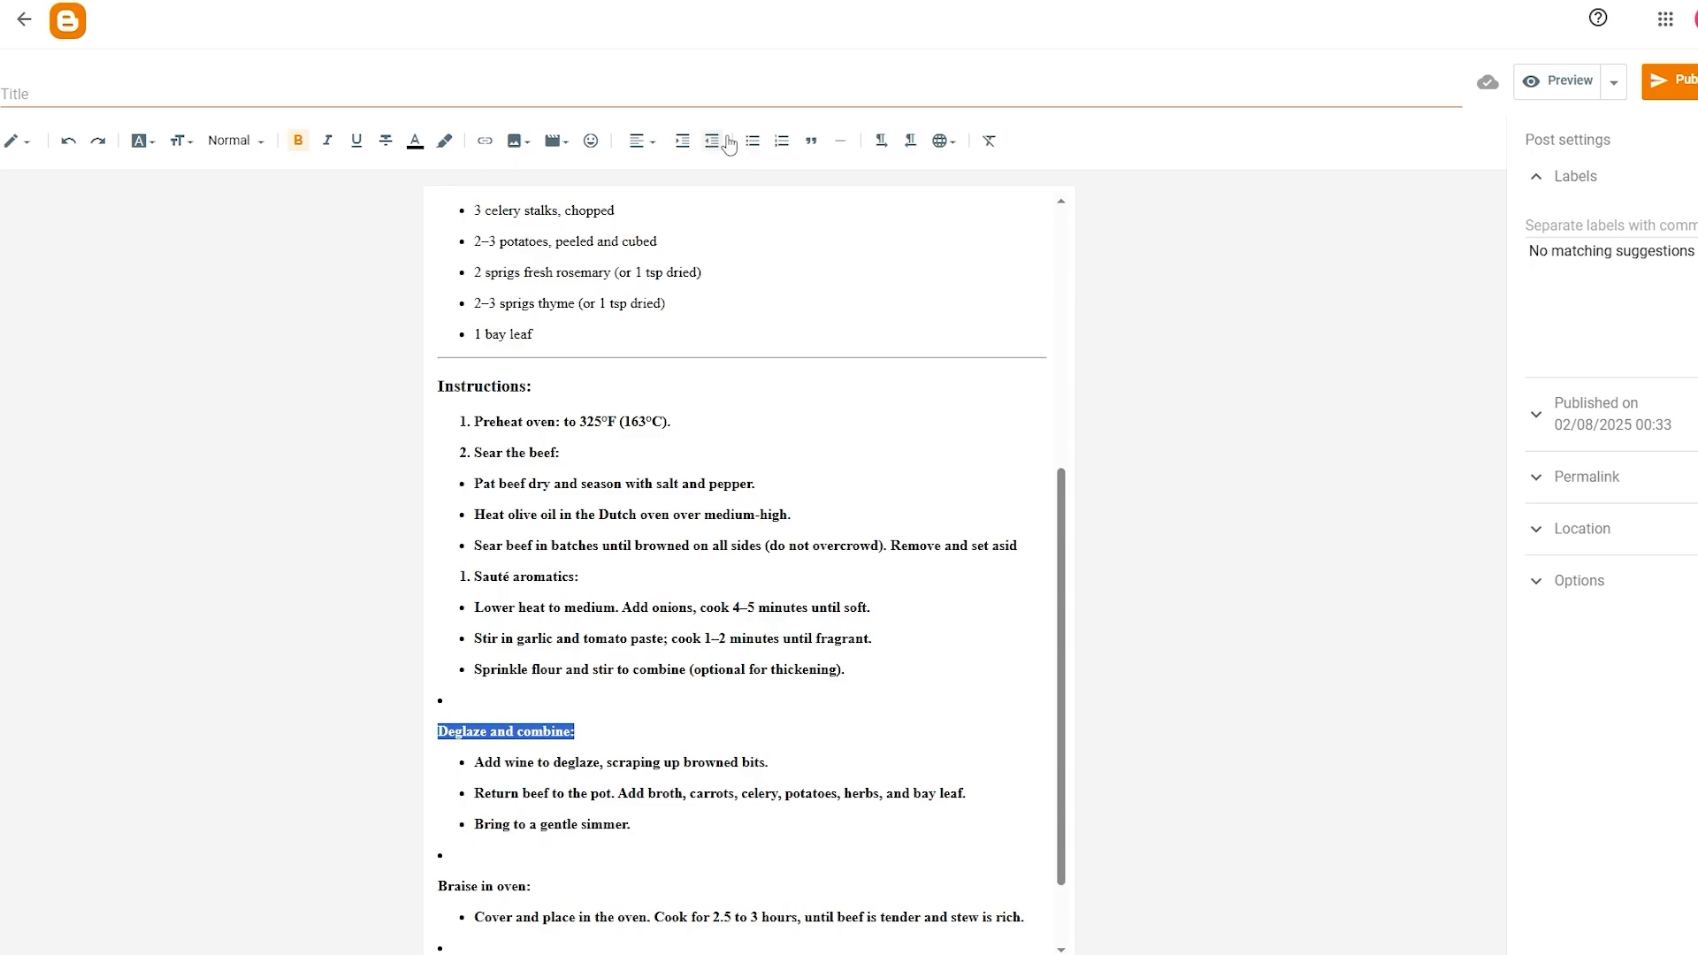
pyautogui.click(781, 142)
pyautogui.scroll(-2, 576, 807)
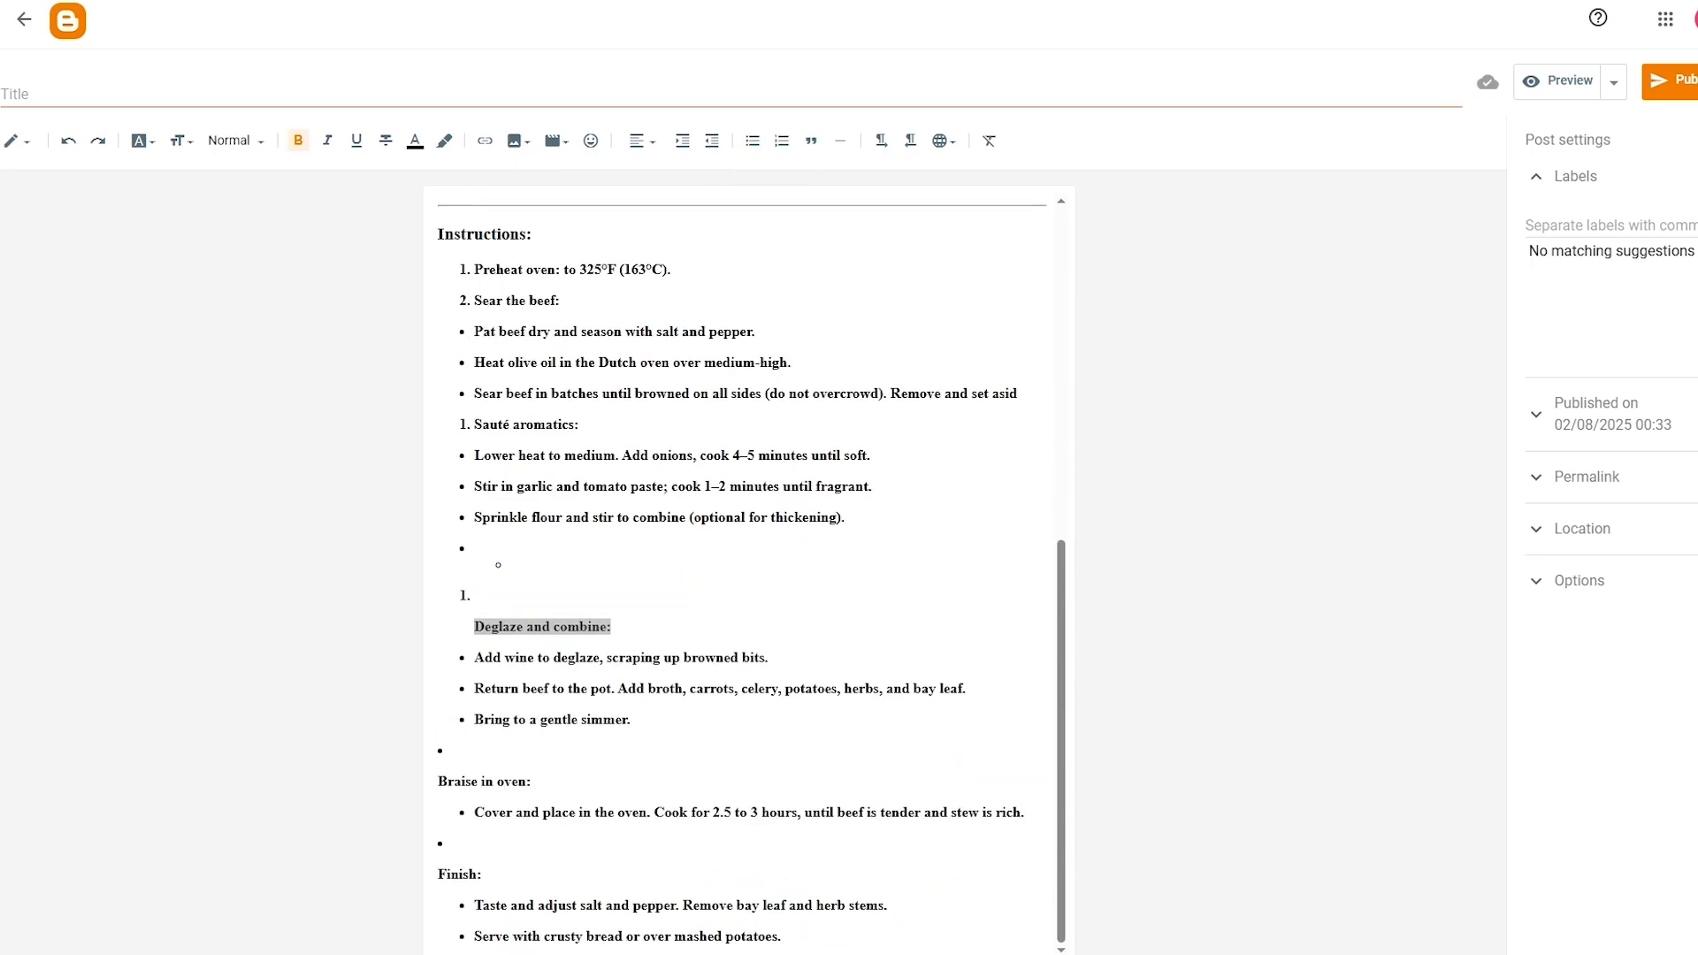
# Step: Publish the beef stew post to the blog and confirm the publication
pyautogui.scroll(7, 609, 652)
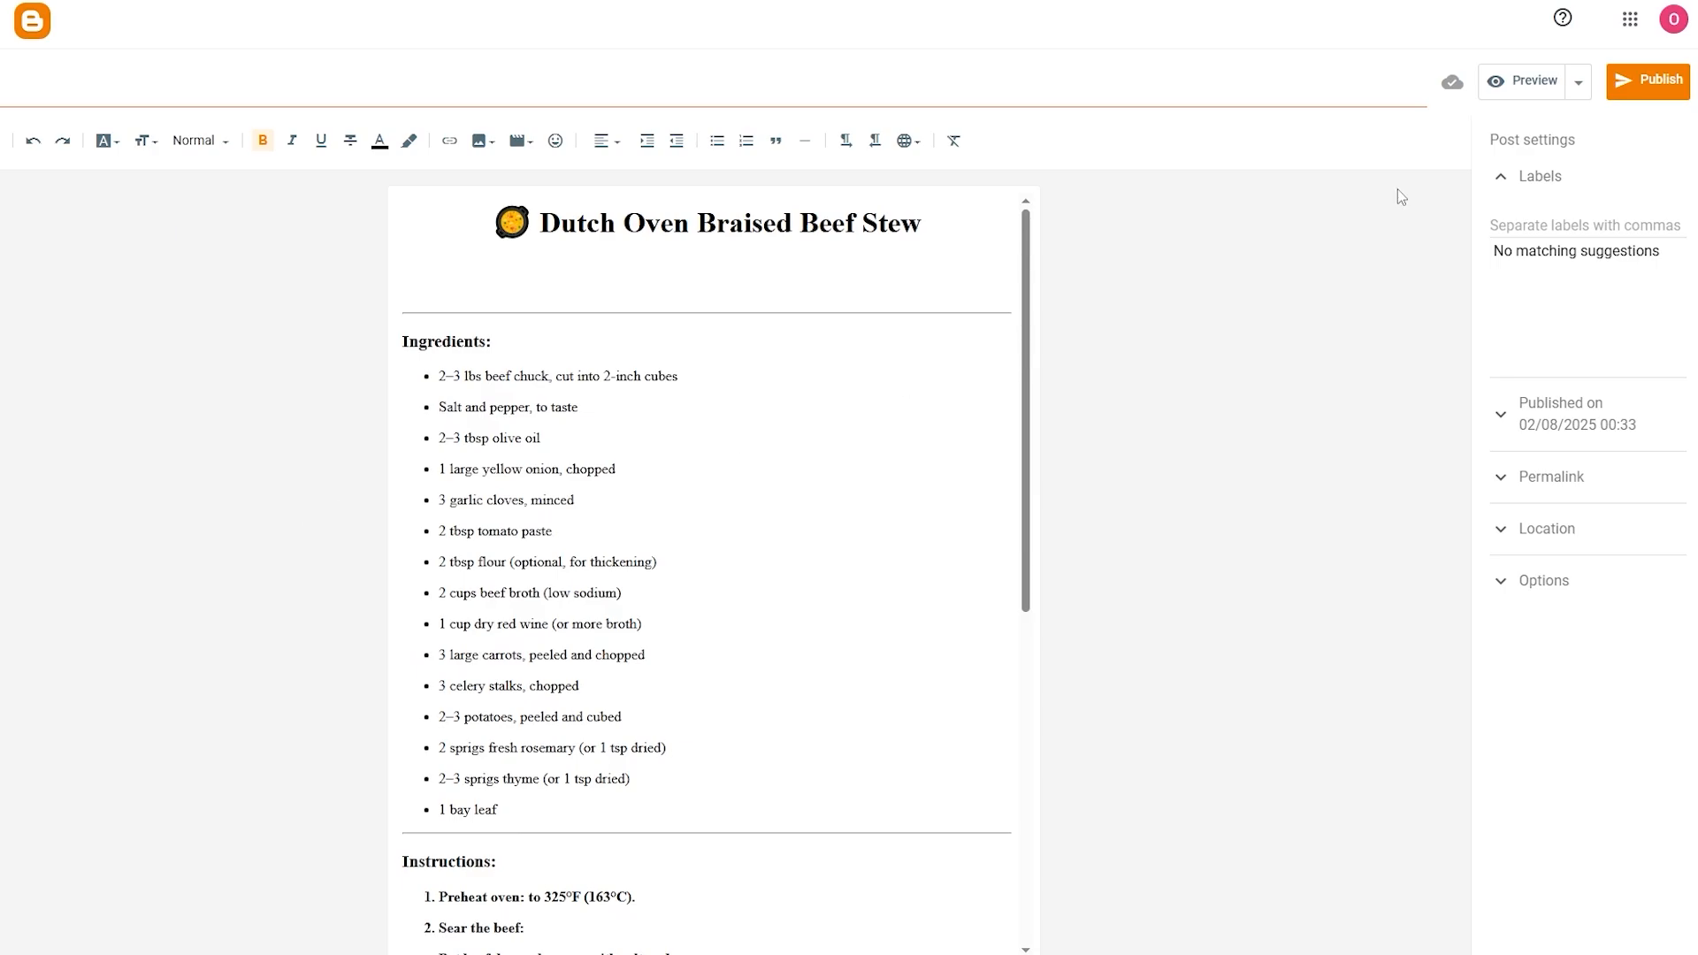
pyautogui.click(1670, 85)
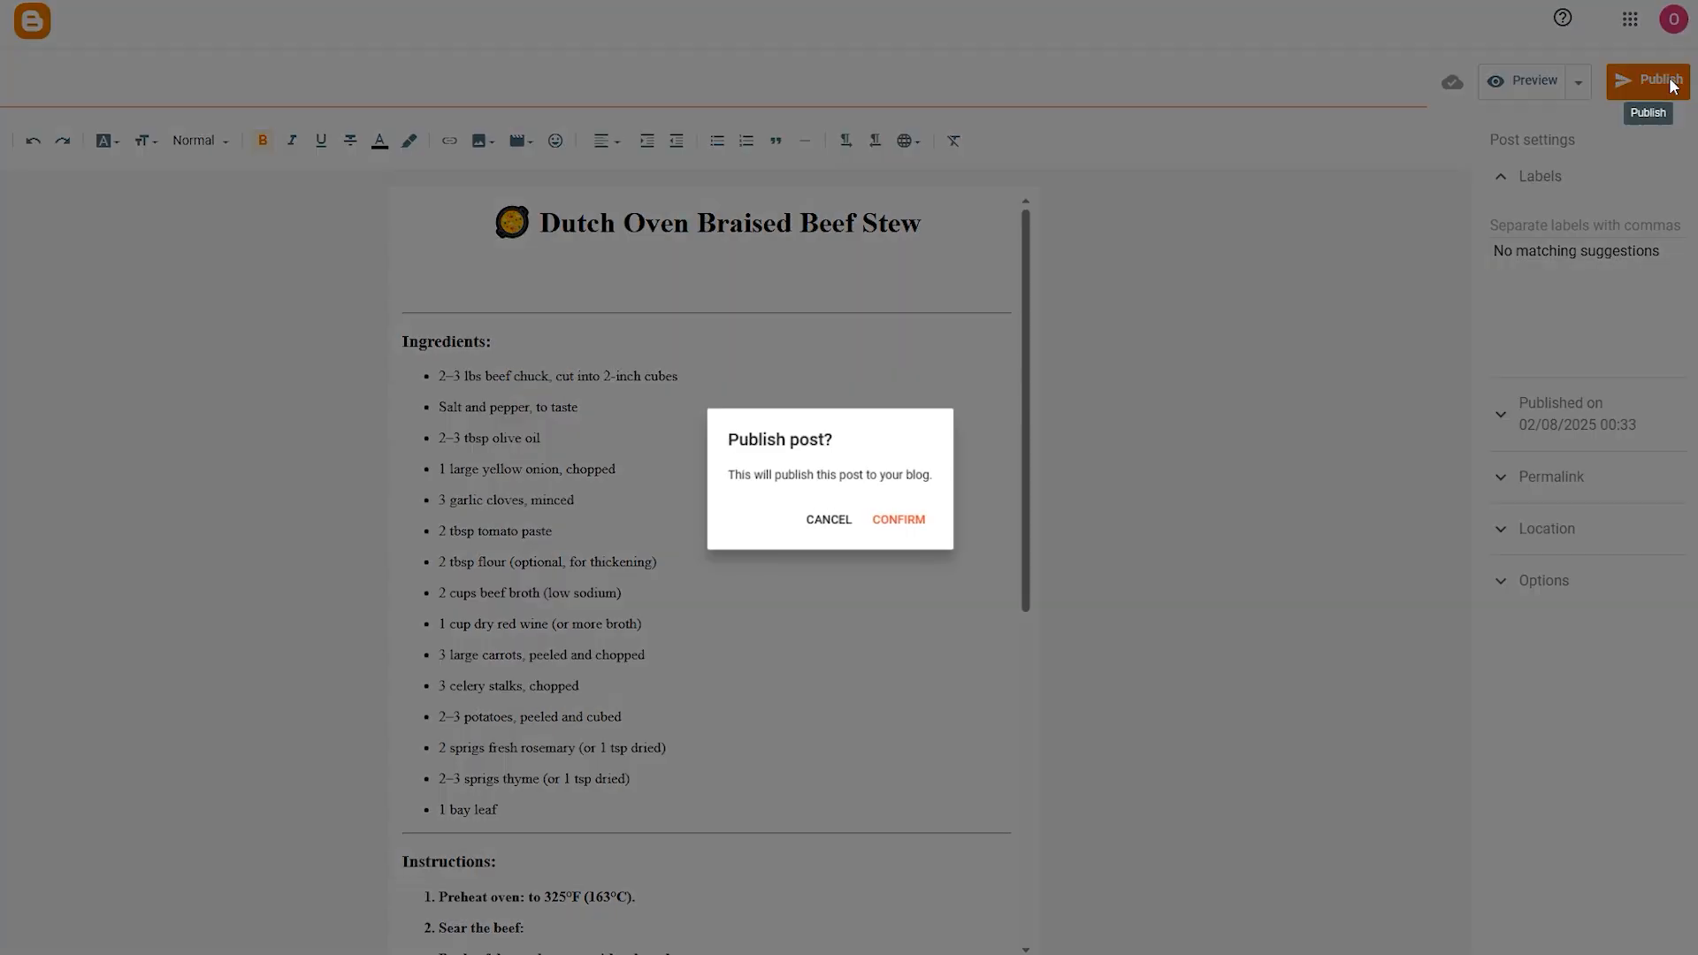
pyautogui.click(920, 522)
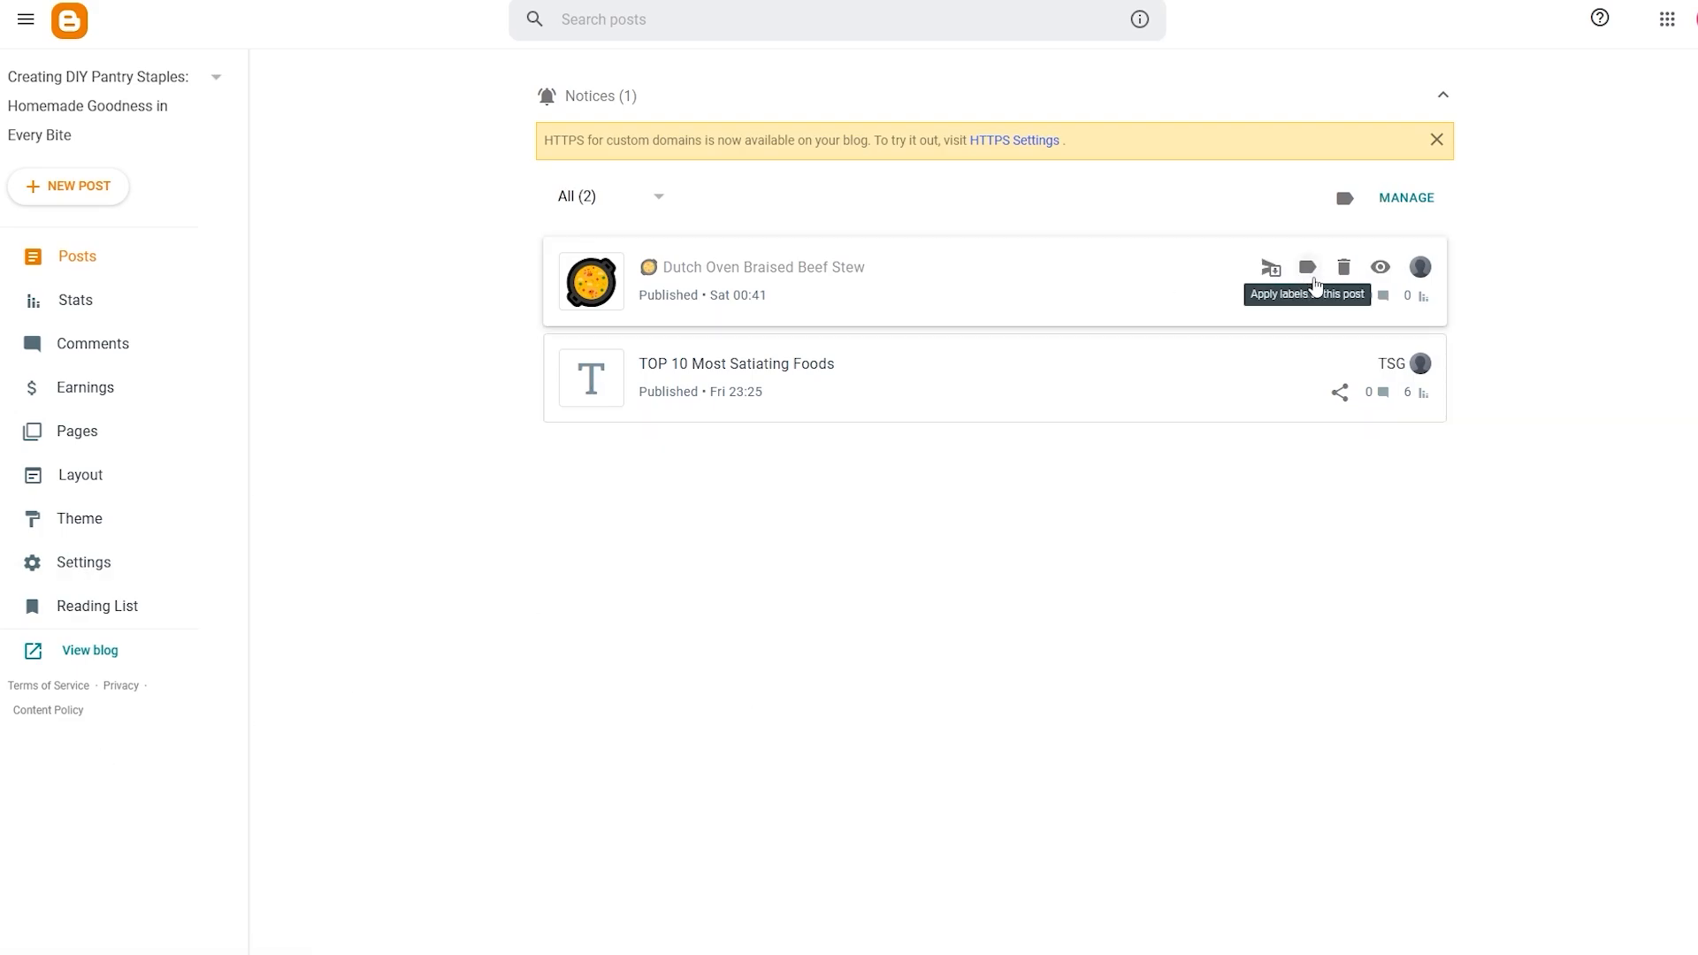
# Step: View the published "Dutch Oven Braised Beef Stew" post, follow the redirect to the custom domain, and check how the page looks
pyautogui.click(1380, 267)
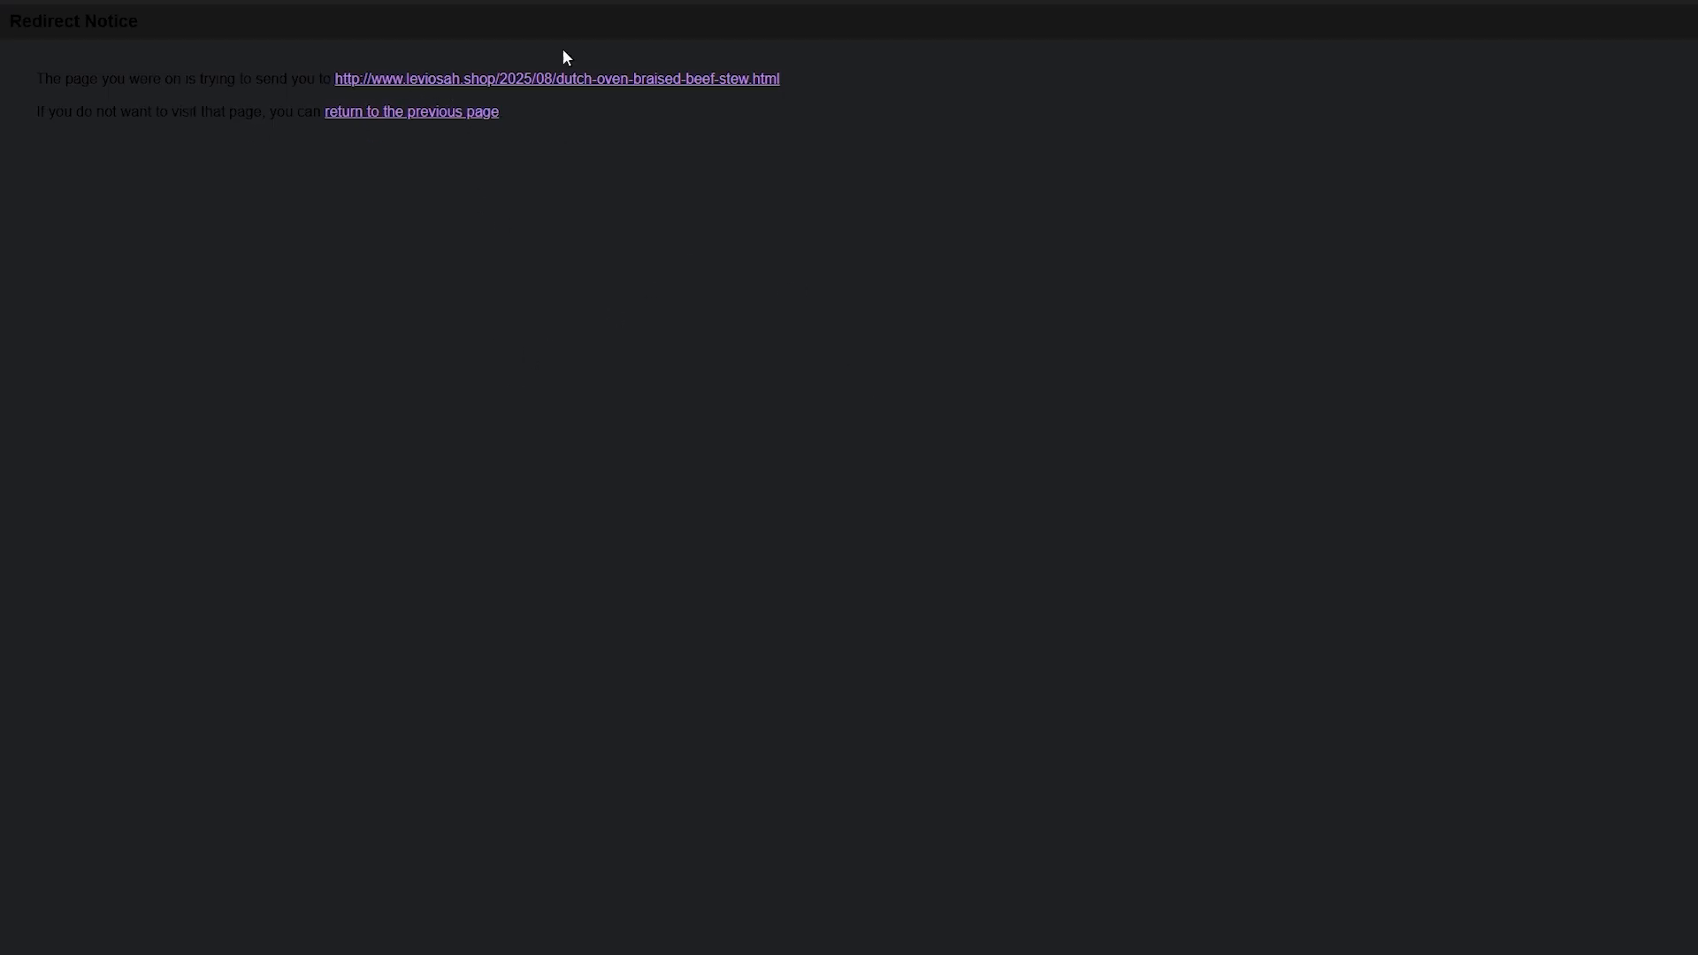
pyautogui.moveTo(89, 79); pyautogui.dragTo(317, 86)
pyautogui.click(478, 80)
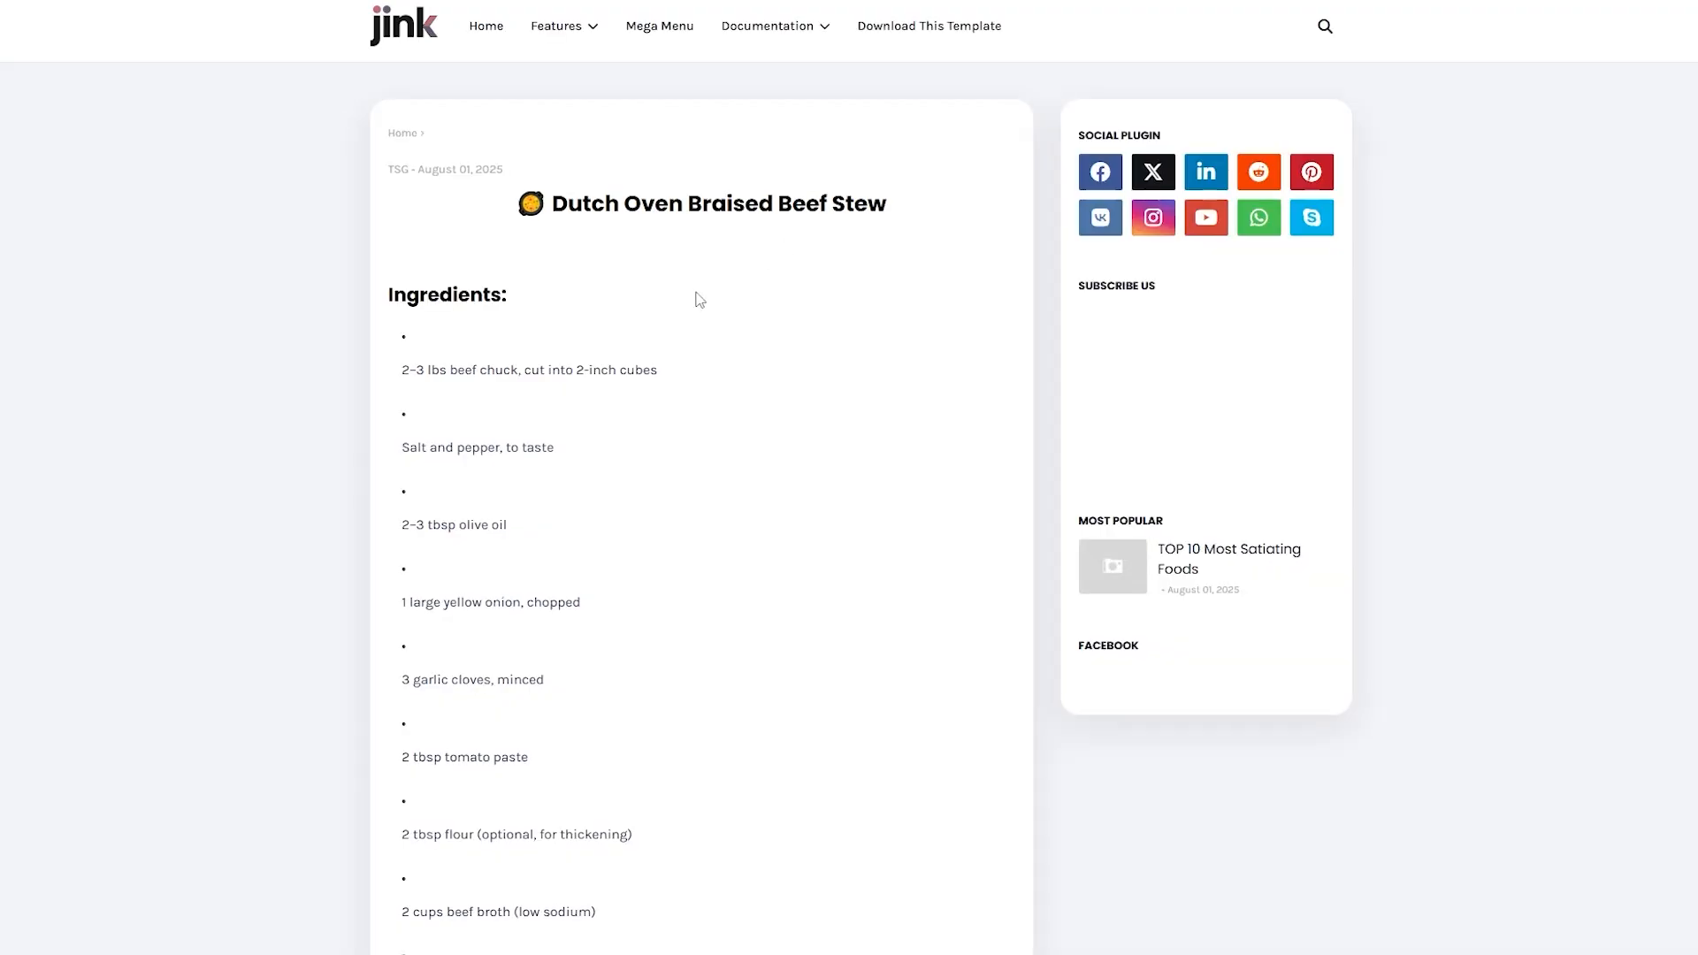
pyautogui.scroll(-5, 734, 340)
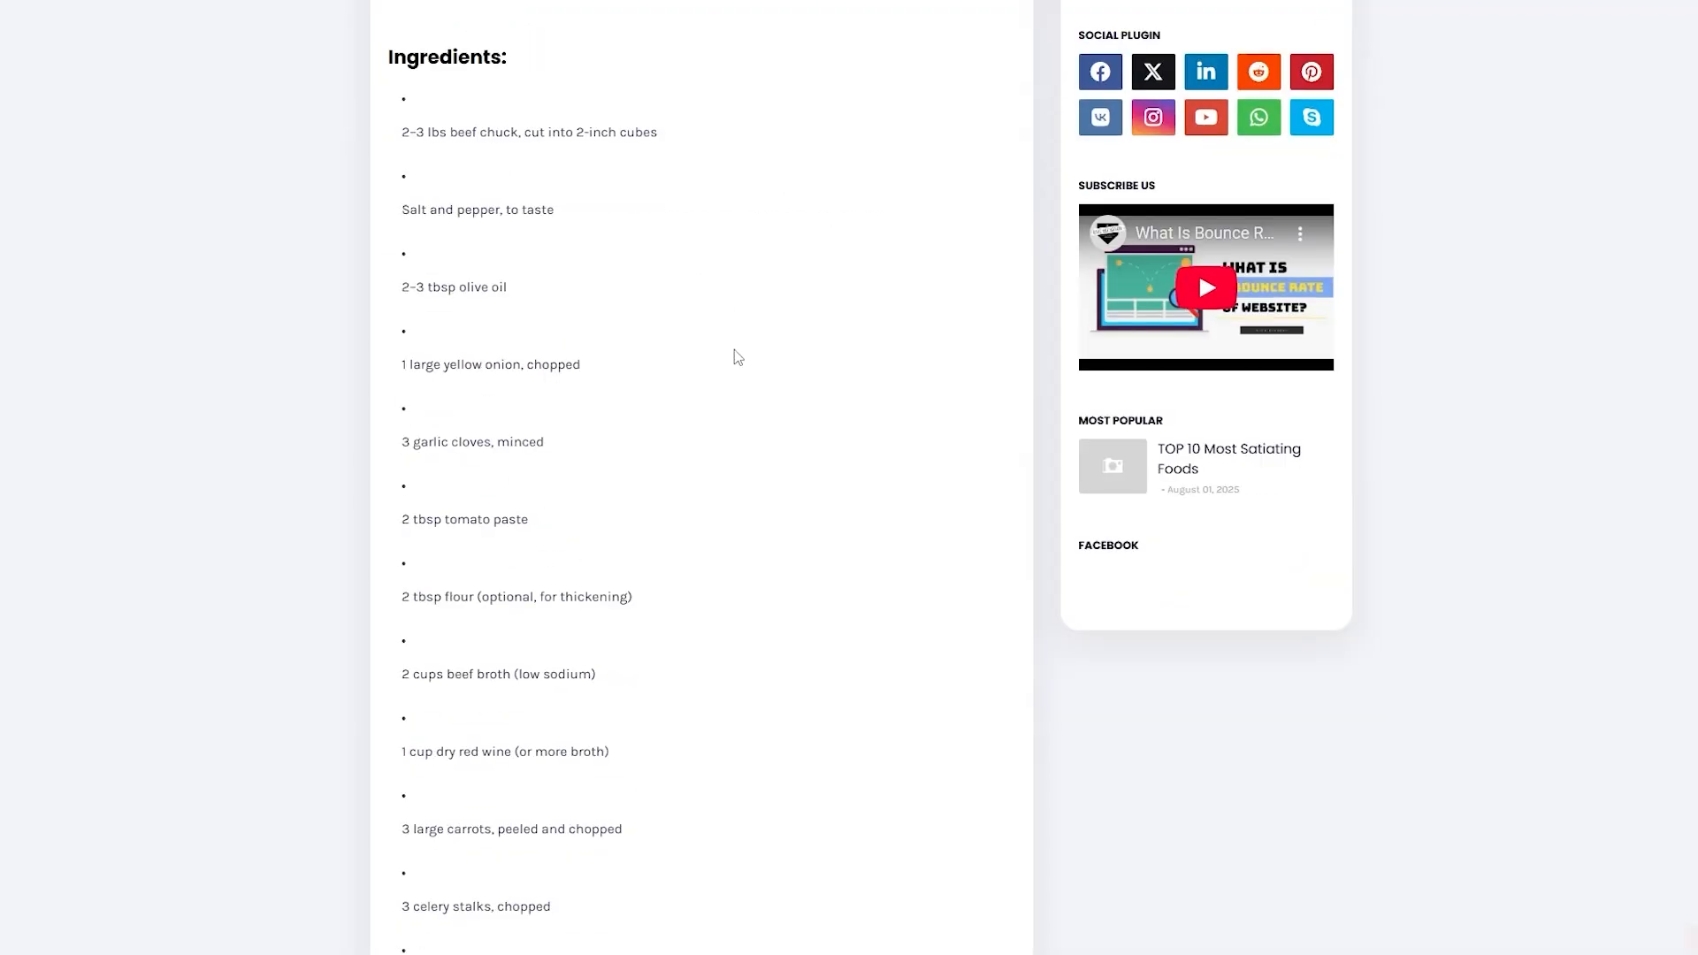
pyautogui.scroll(-4, 784, 542)
pyautogui.scroll(10, 784, 542)
pyautogui.scroll(-1, 785, 543)
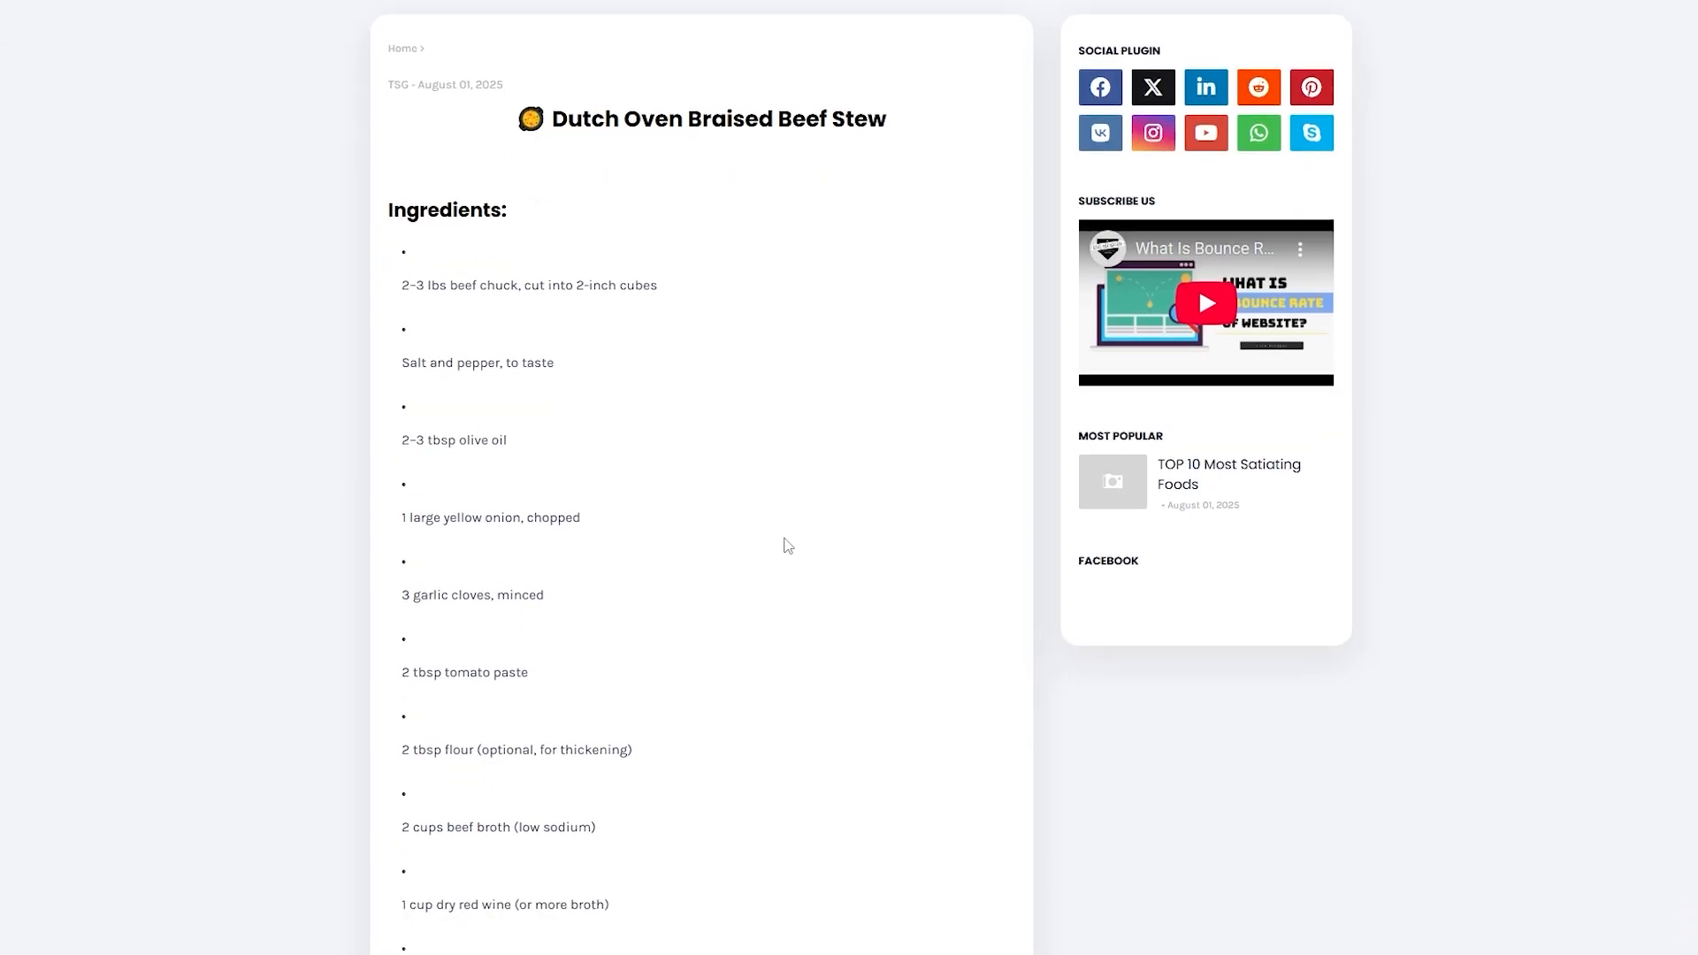
pyautogui.scroll(1, 784, 543)
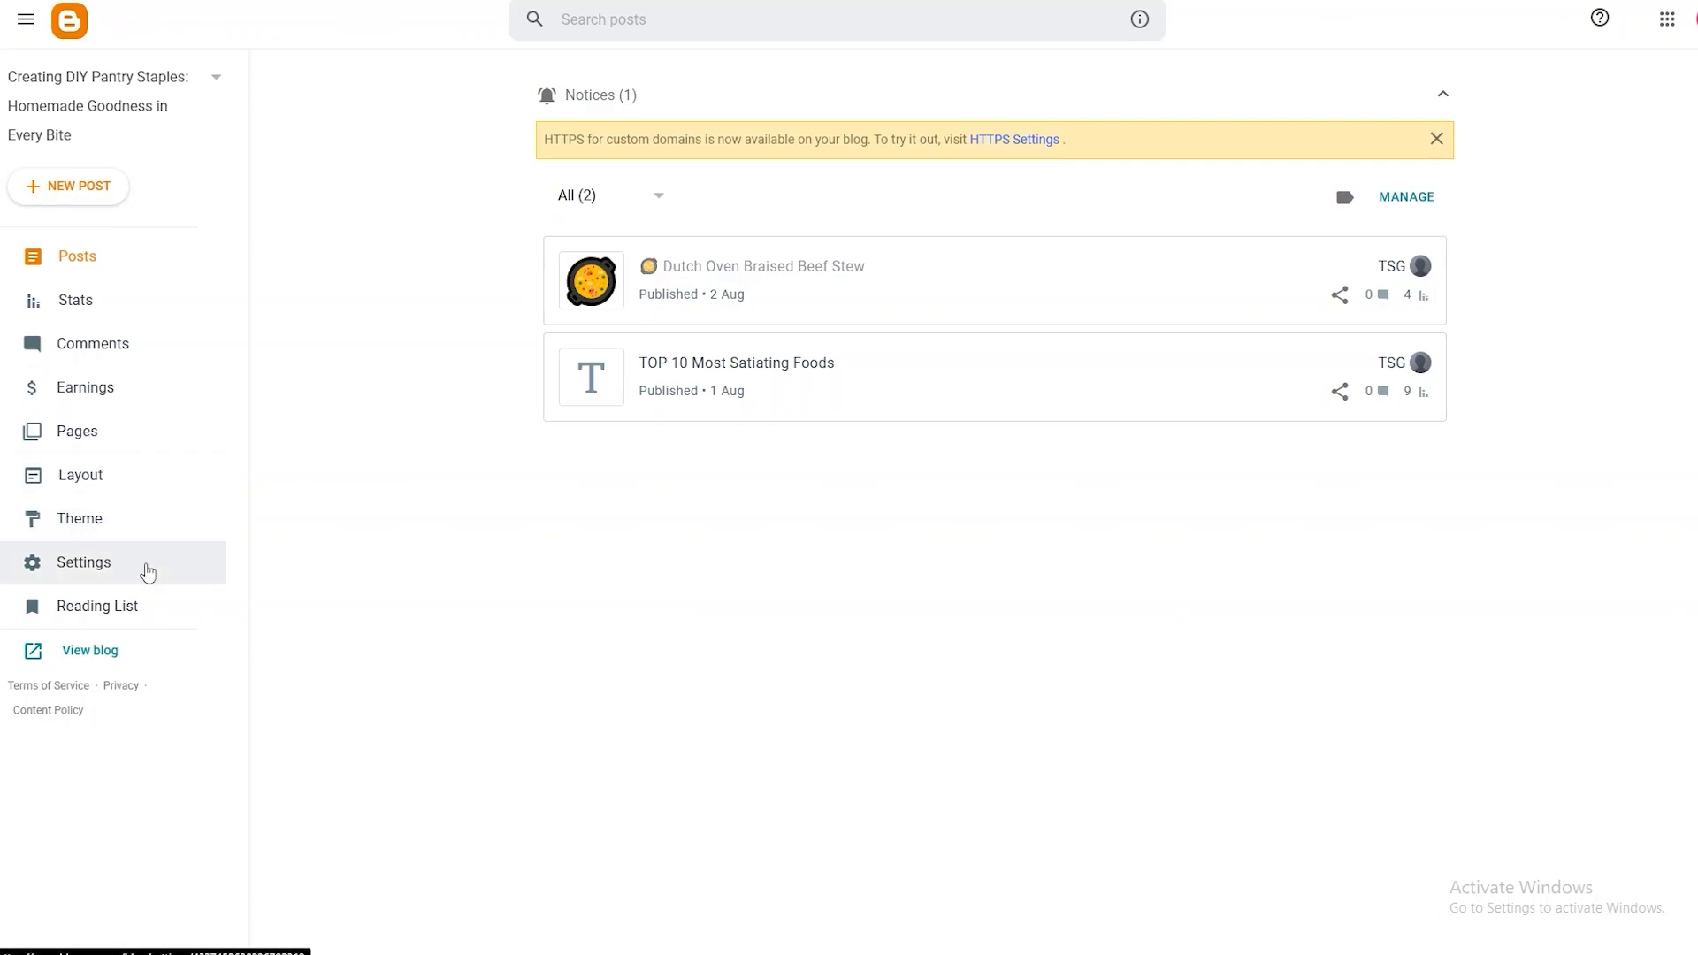
# Step: Open the blog's settings and look through the Basic, Privacy and Publishing sections
pyautogui.click(148, 573)
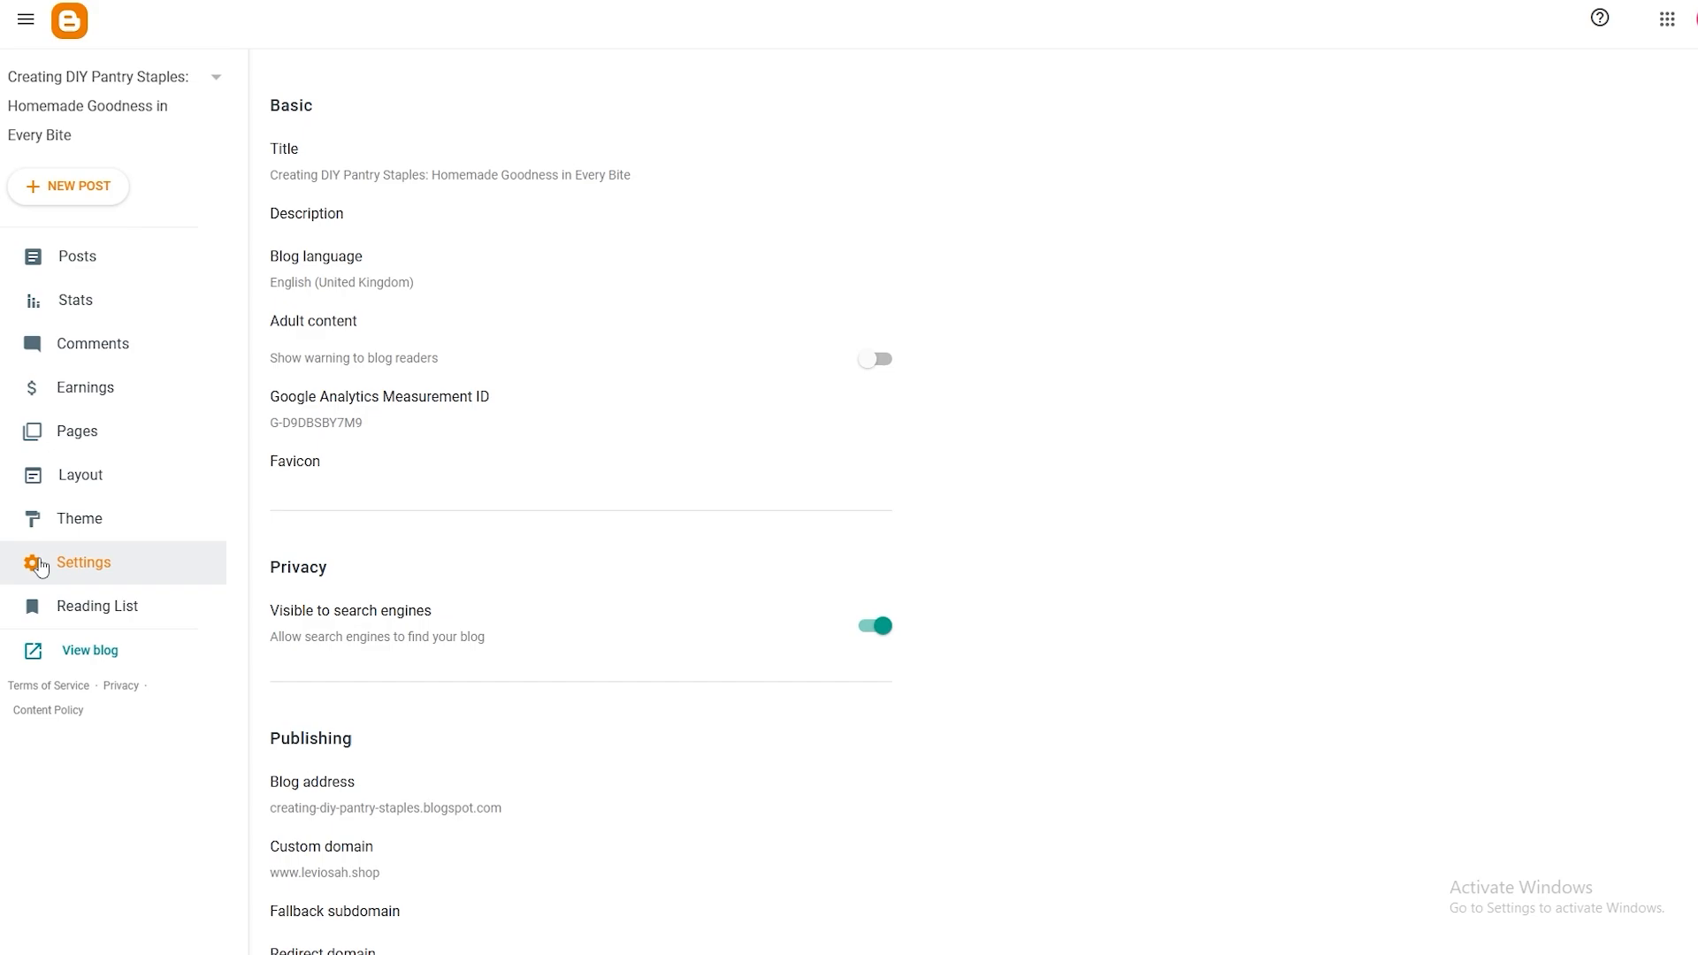
pyautogui.scroll(-2, 400, 485)
pyautogui.scroll(2, 389, 515)
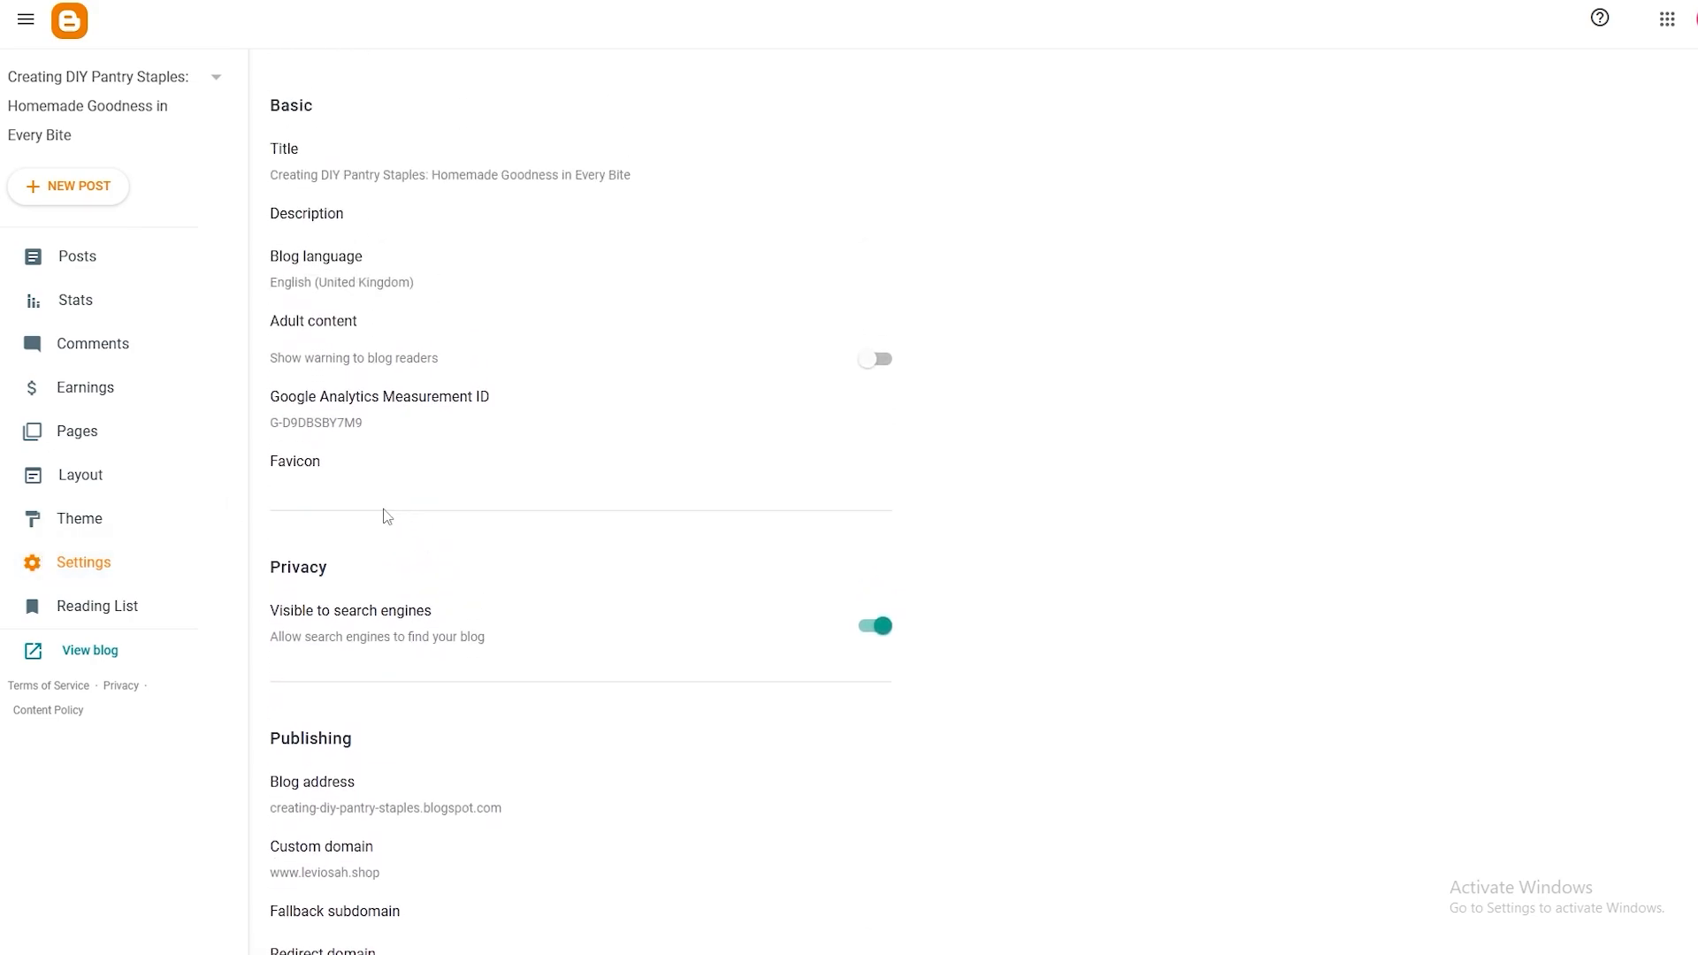
# Step: Examine the Publishing section of the blog settings and open the custom domain entry to check its address
pyautogui.scroll(-3, 406, 477)
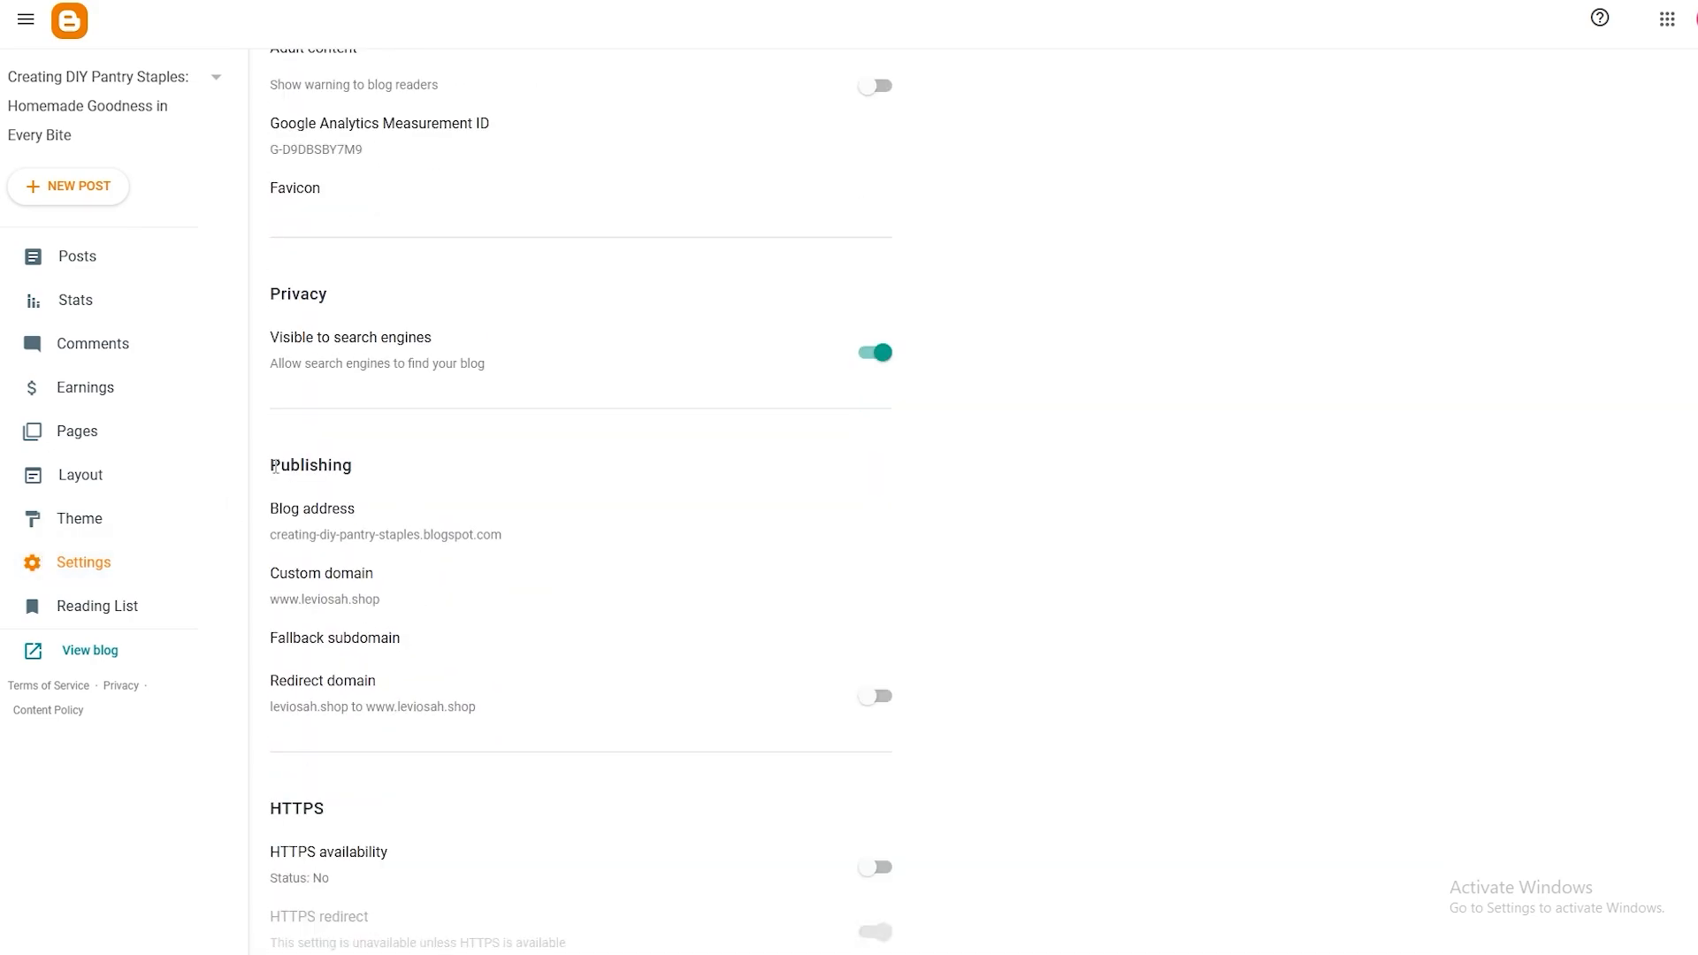
pyautogui.moveTo(272, 465); pyautogui.dragTo(373, 476)
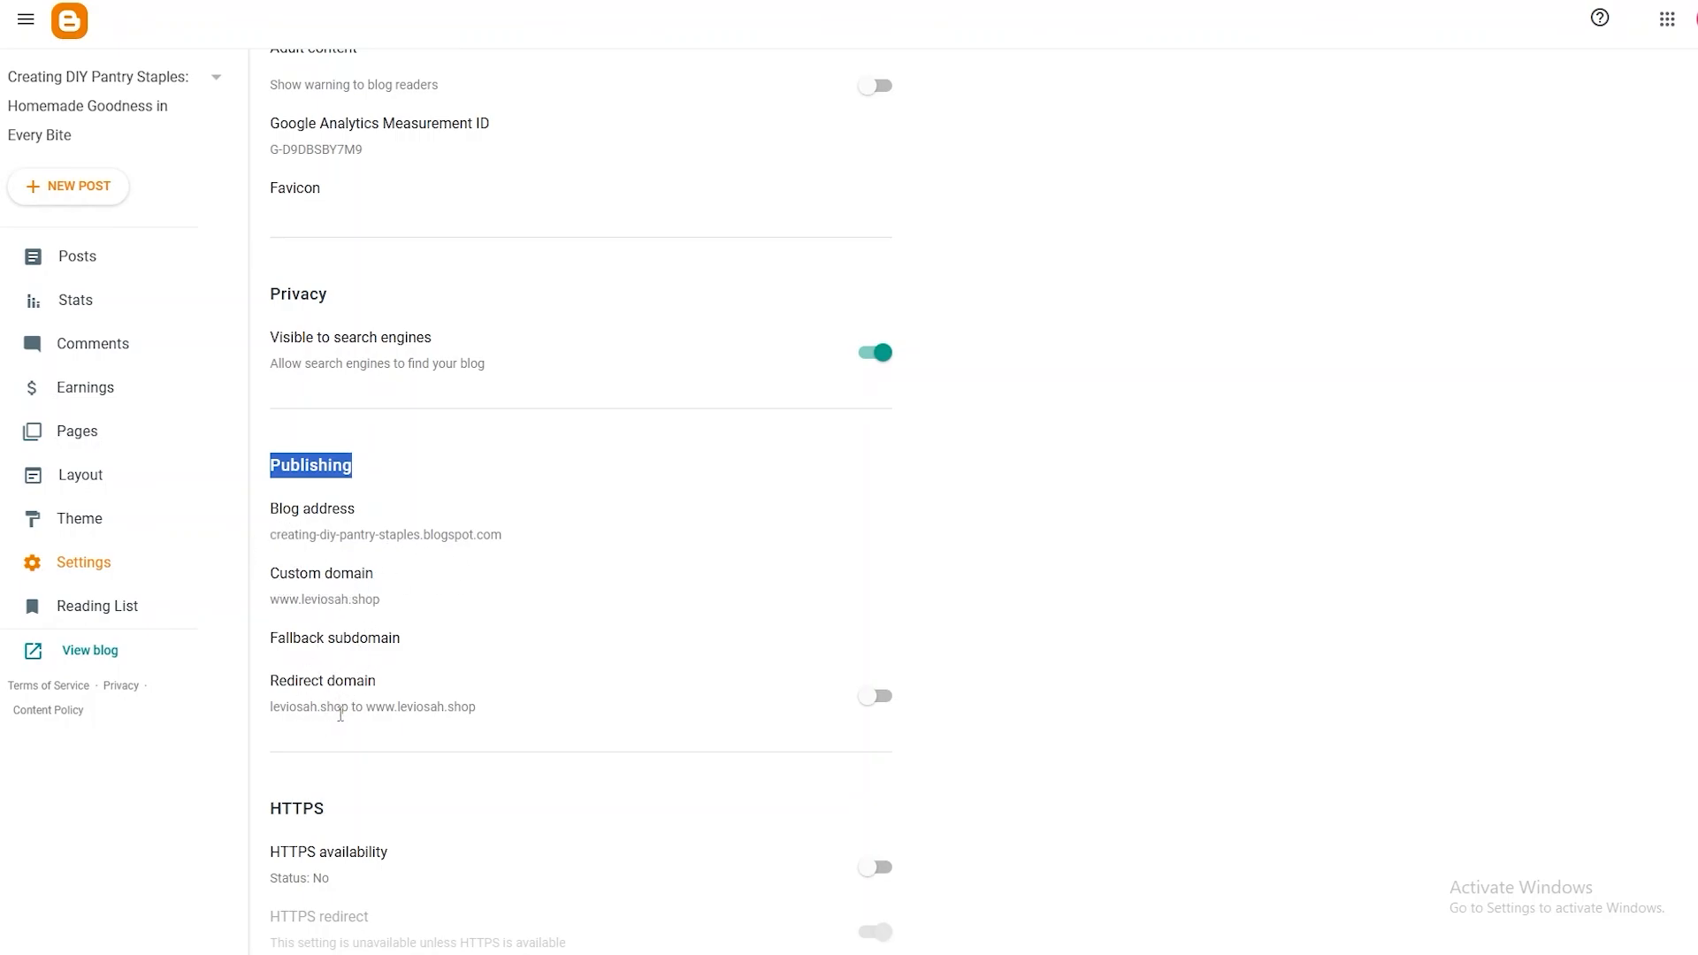
pyautogui.moveTo(342, 707); pyautogui.dragTo(425, 714)
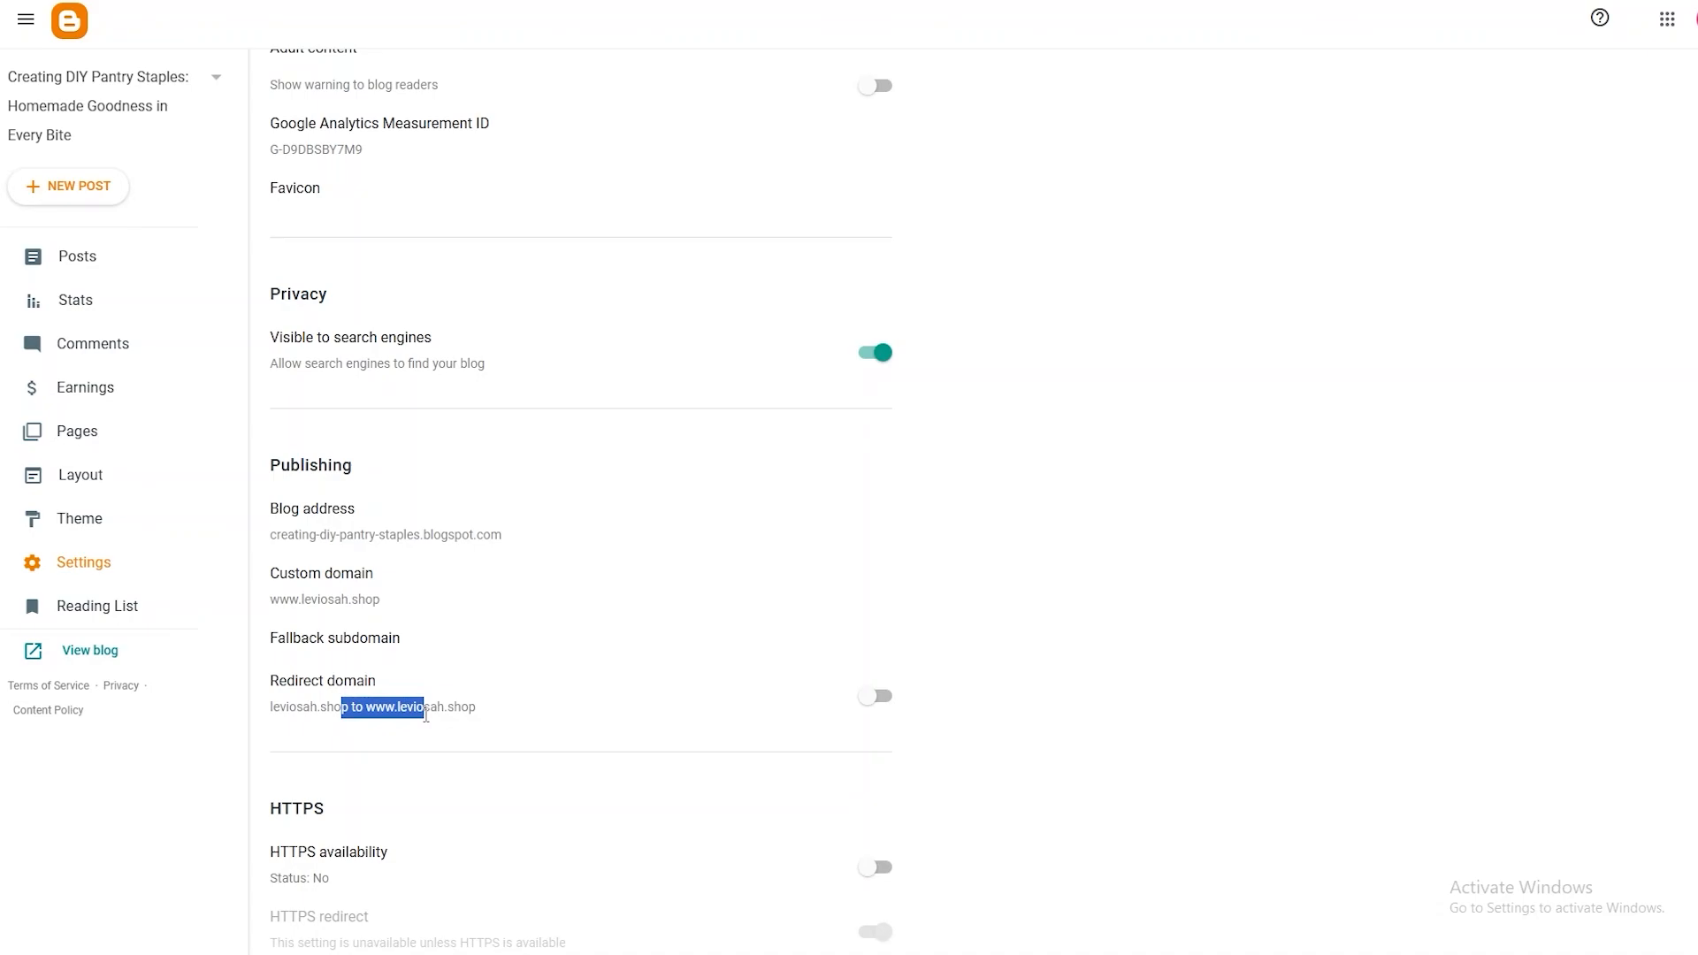
pyautogui.click(404, 727)
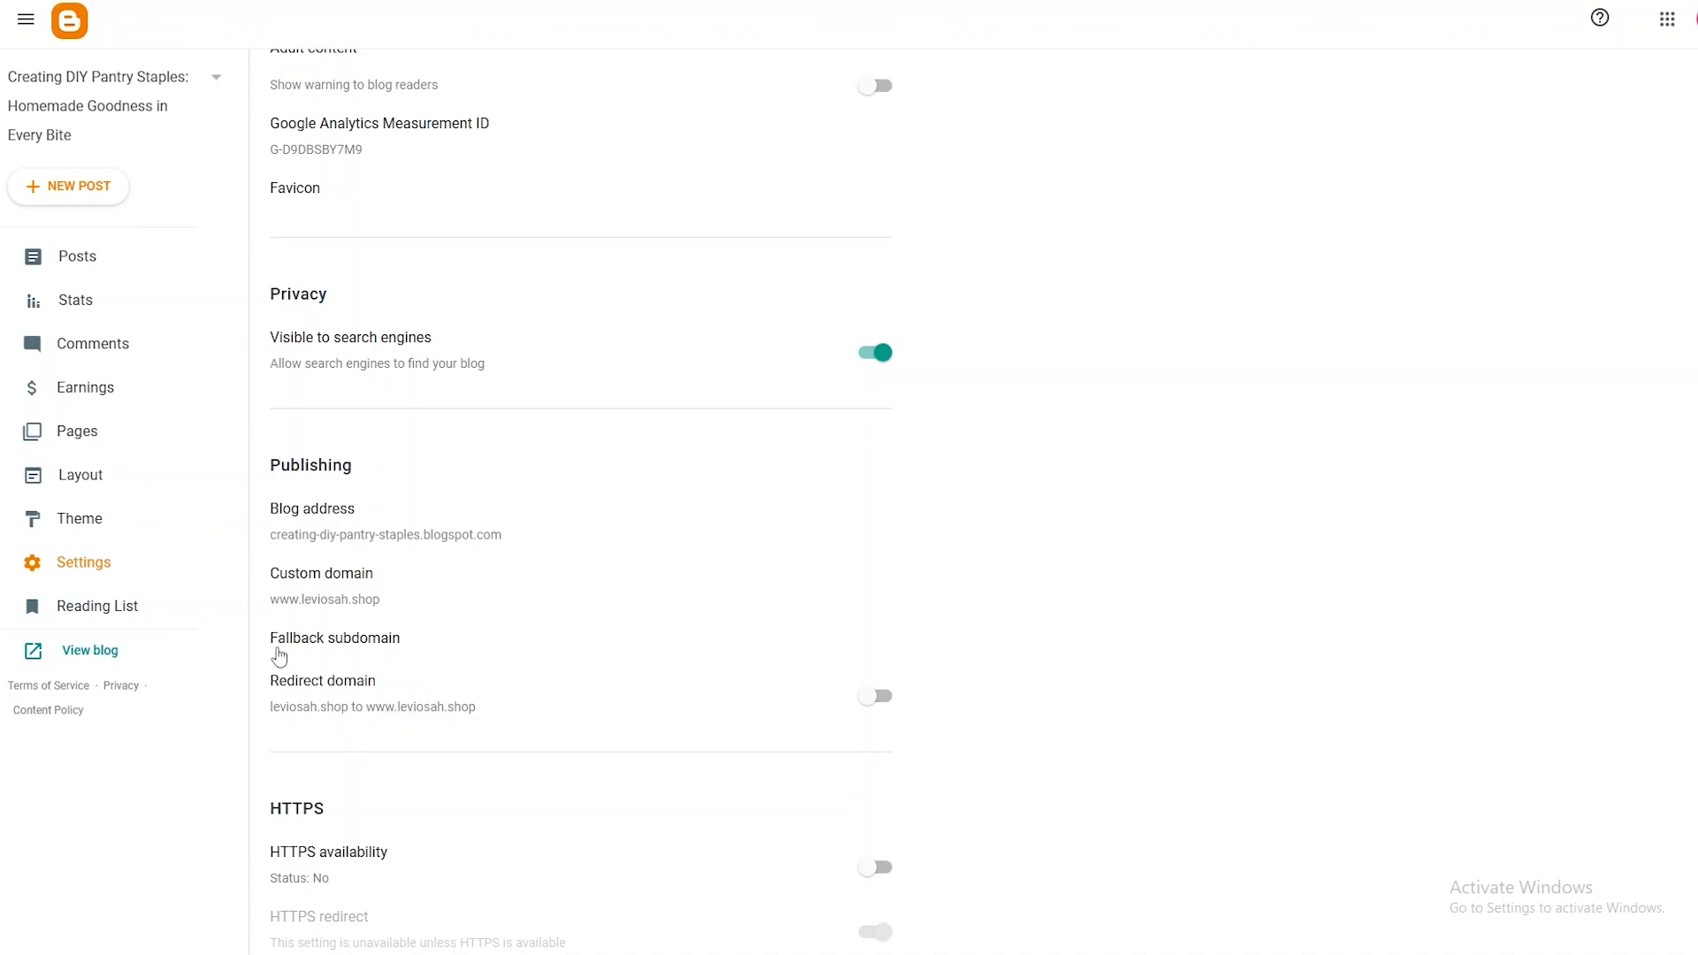
pyautogui.click(320, 603)
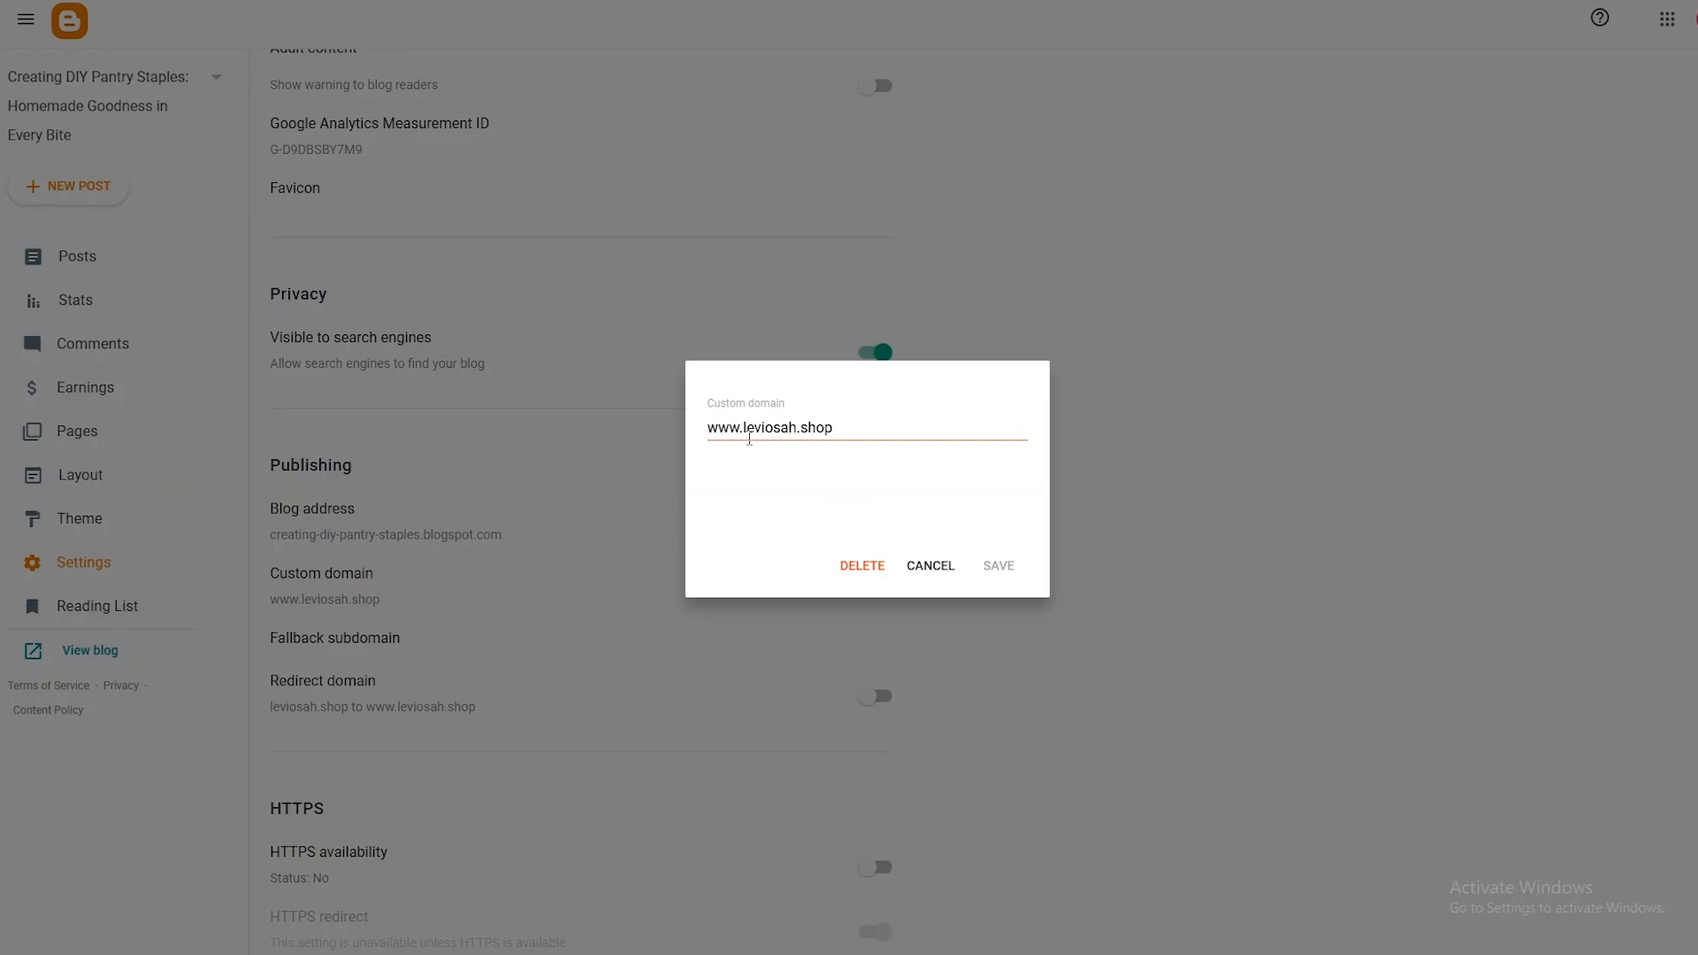
pyautogui.moveTo(745, 426); pyautogui.dragTo(827, 426)
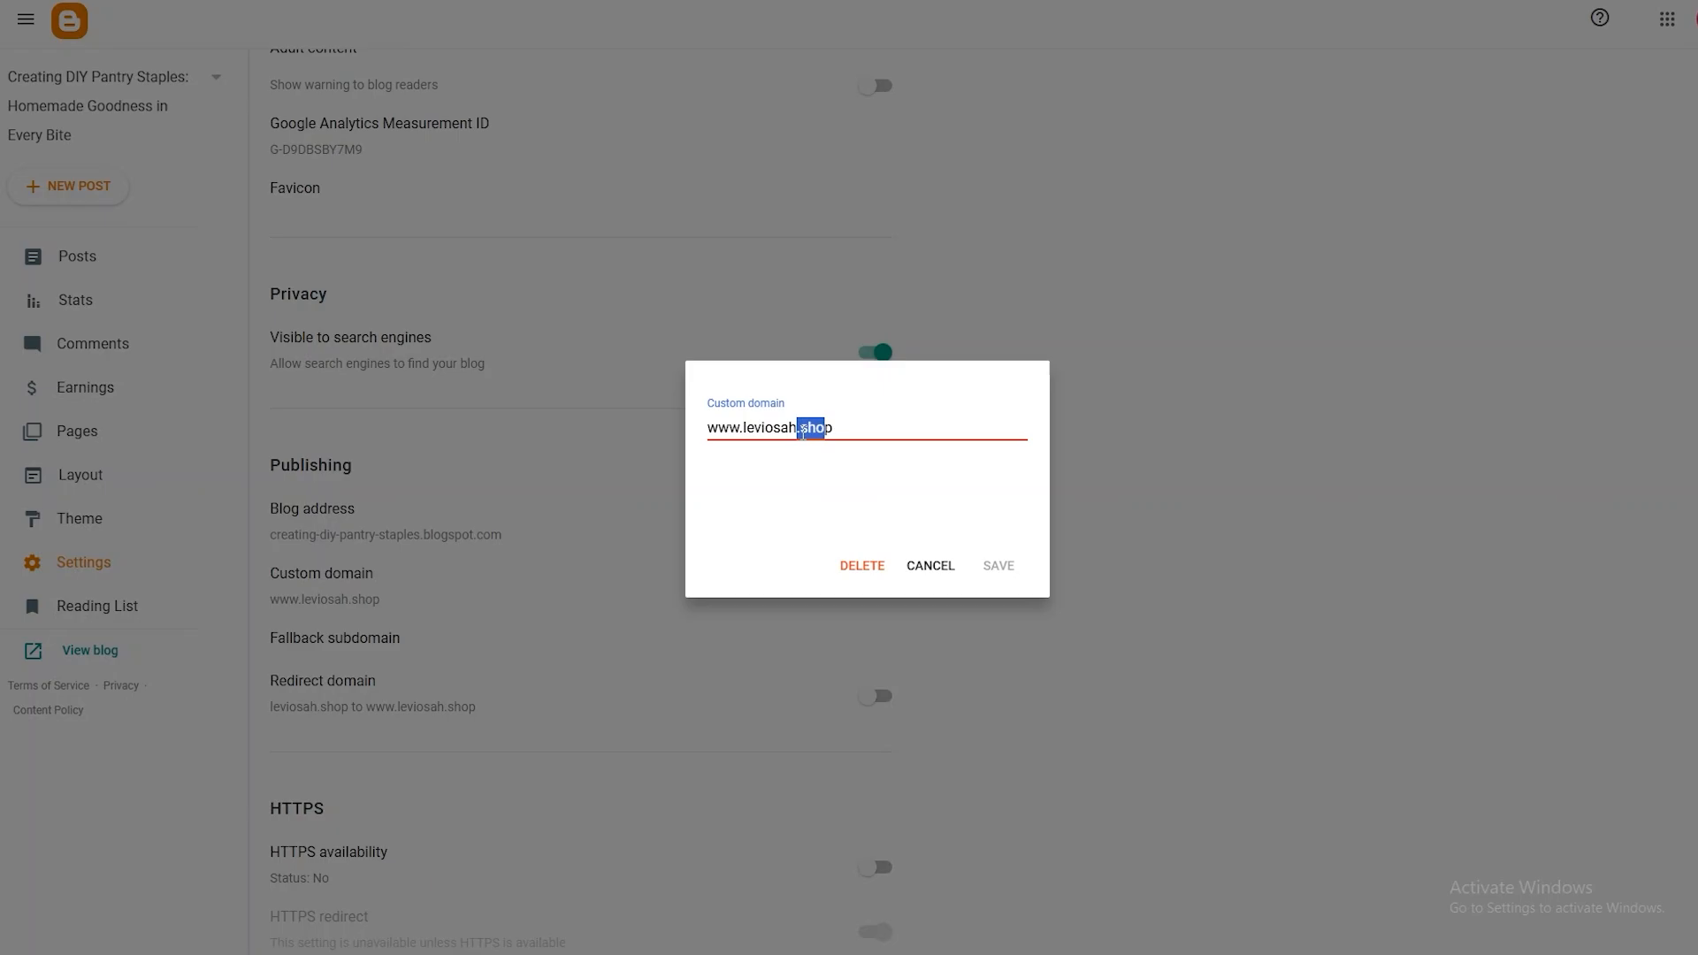
pyautogui.click(801, 428)
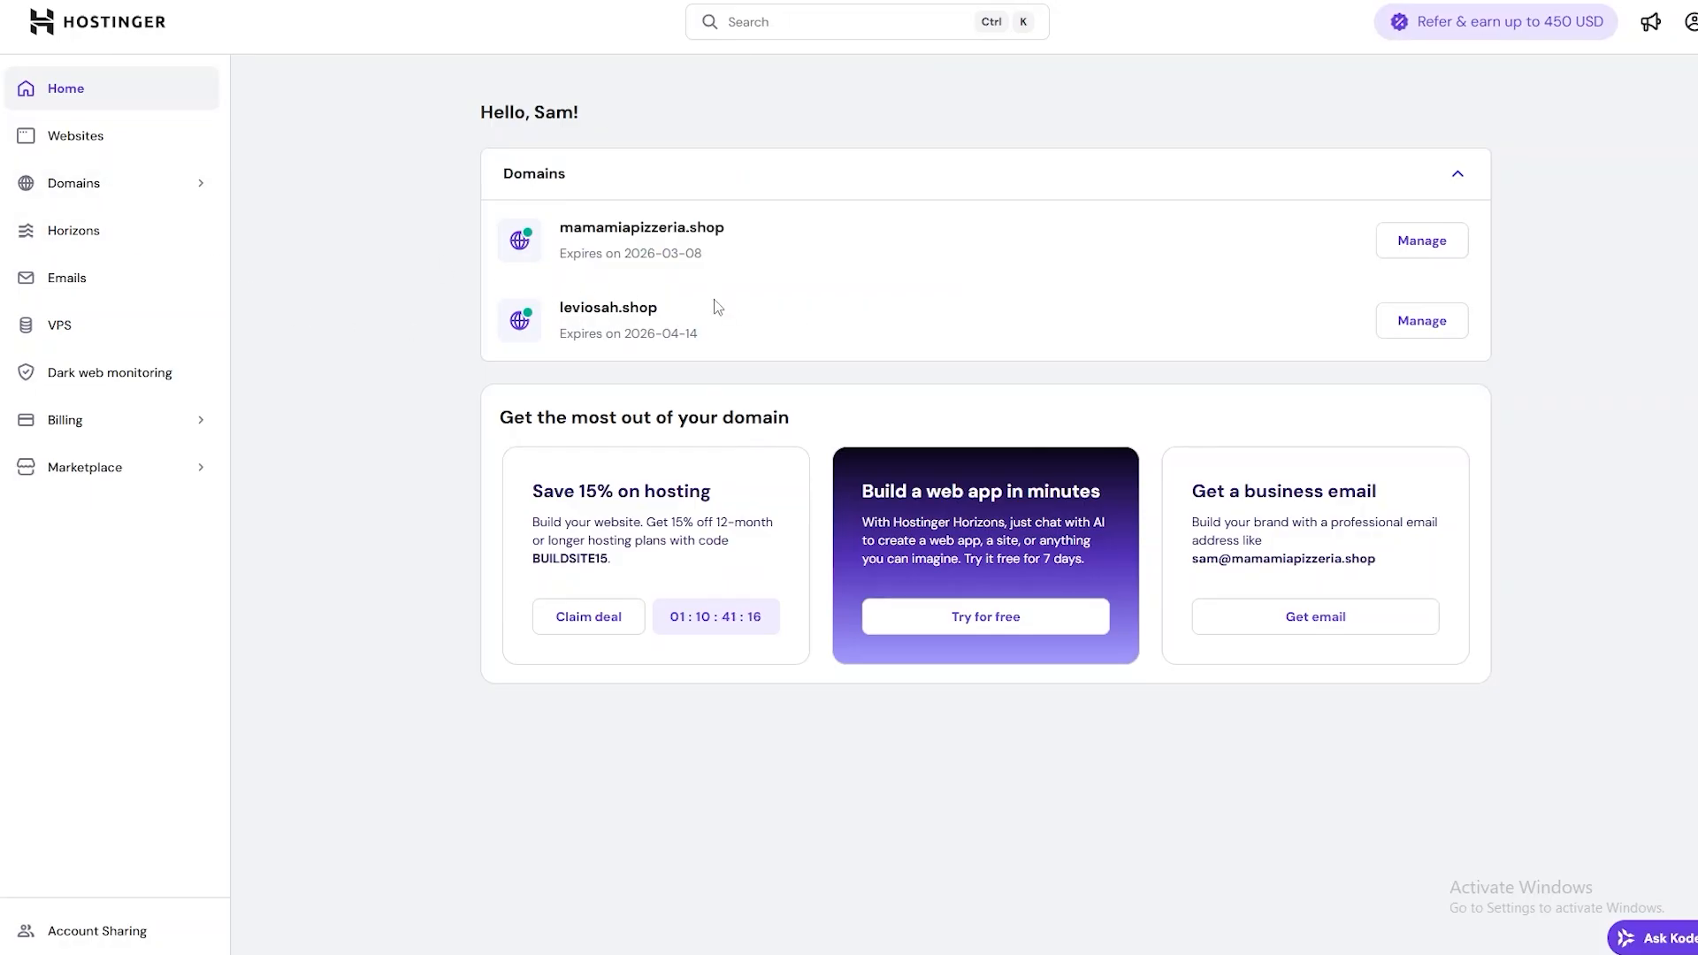
# Step: Review the DNS records of leviosah.shop in Hostinger, then close Blogger's custom domain dialog without saving
pyautogui.click(1414, 322)
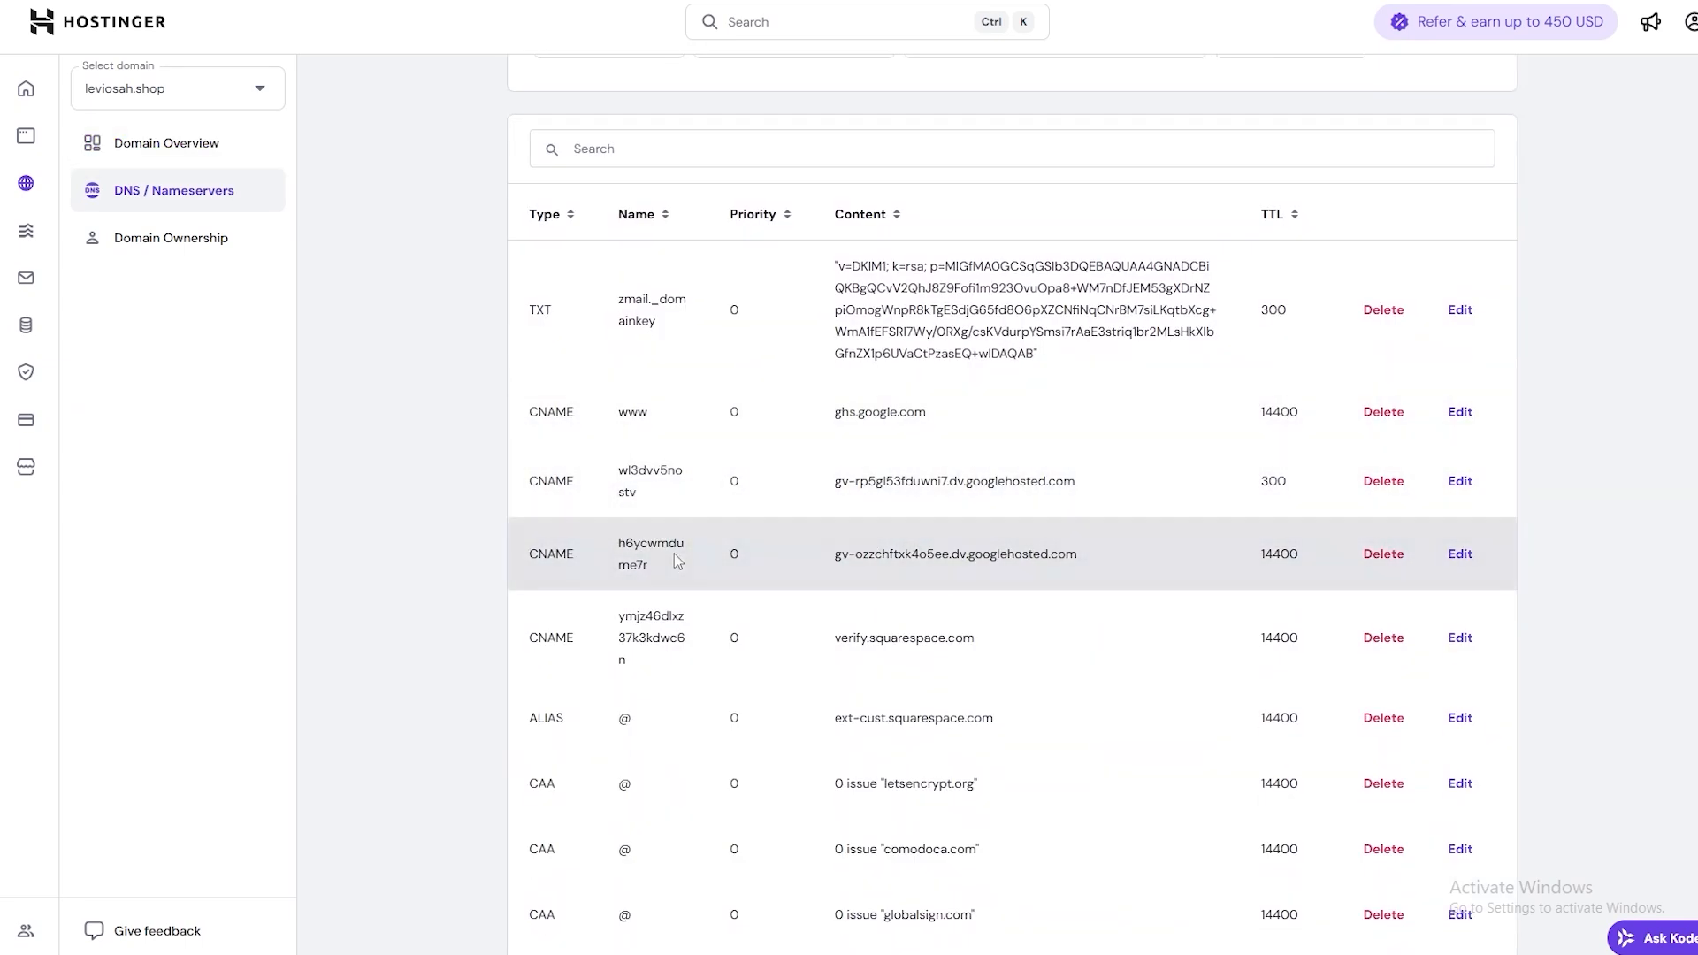
pyautogui.scroll(-5, 677, 554)
pyautogui.scroll(-9, 770, 693)
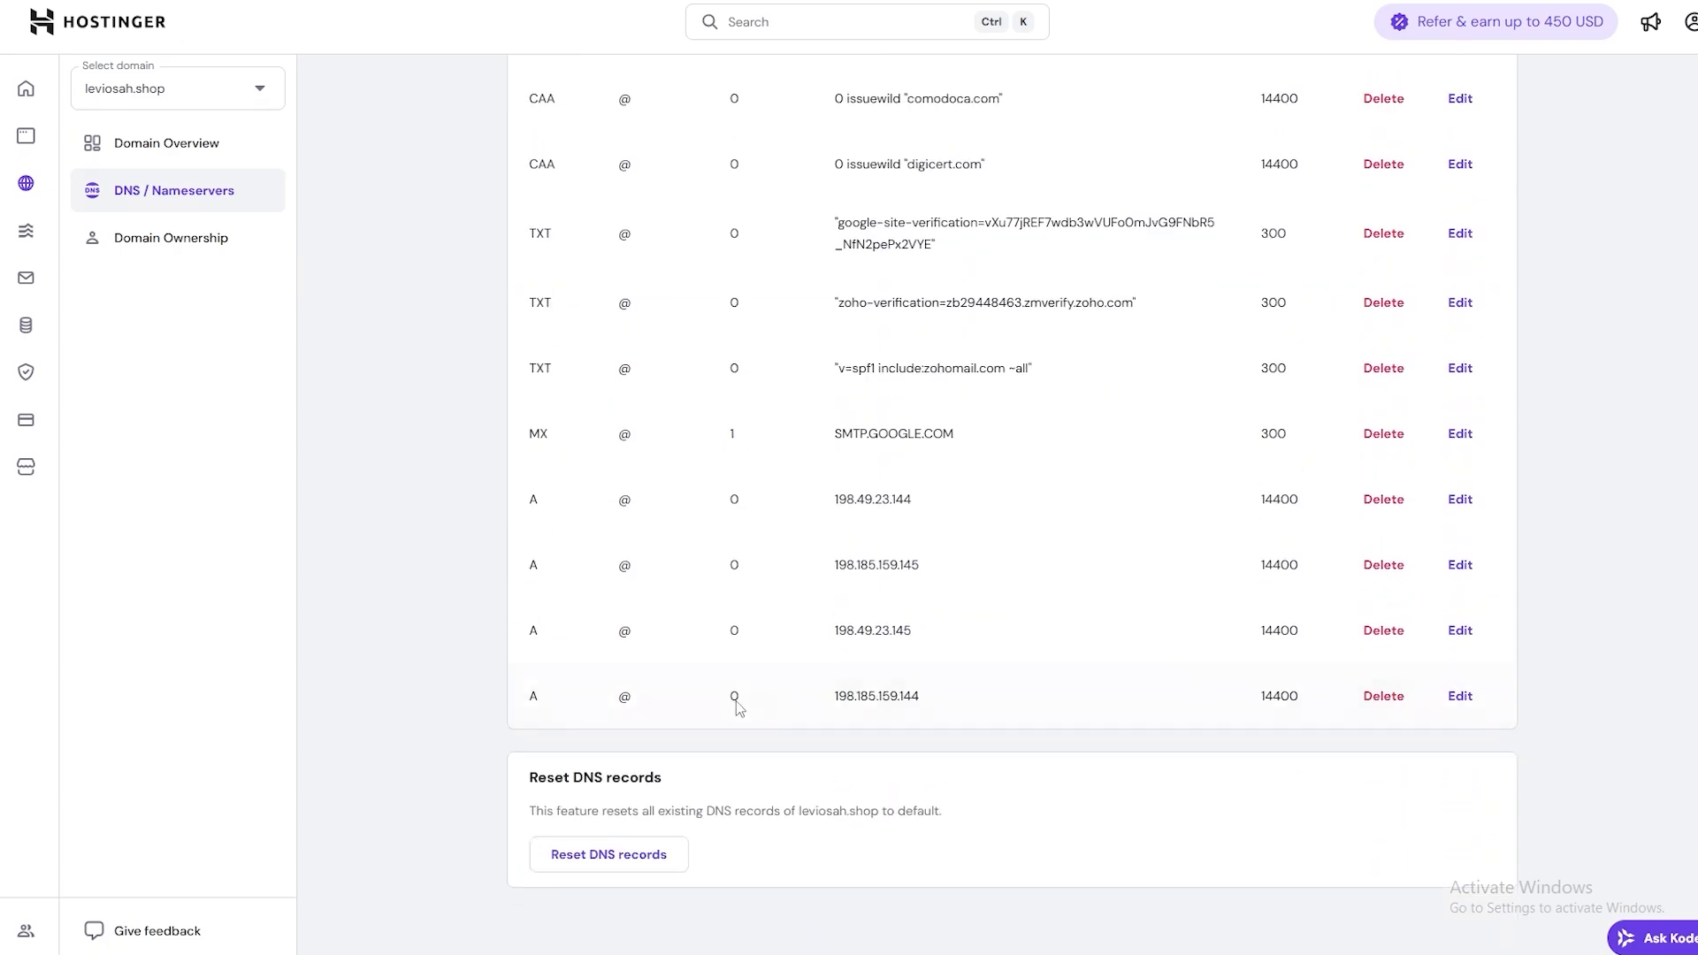
pyautogui.scroll(14, 676, 707)
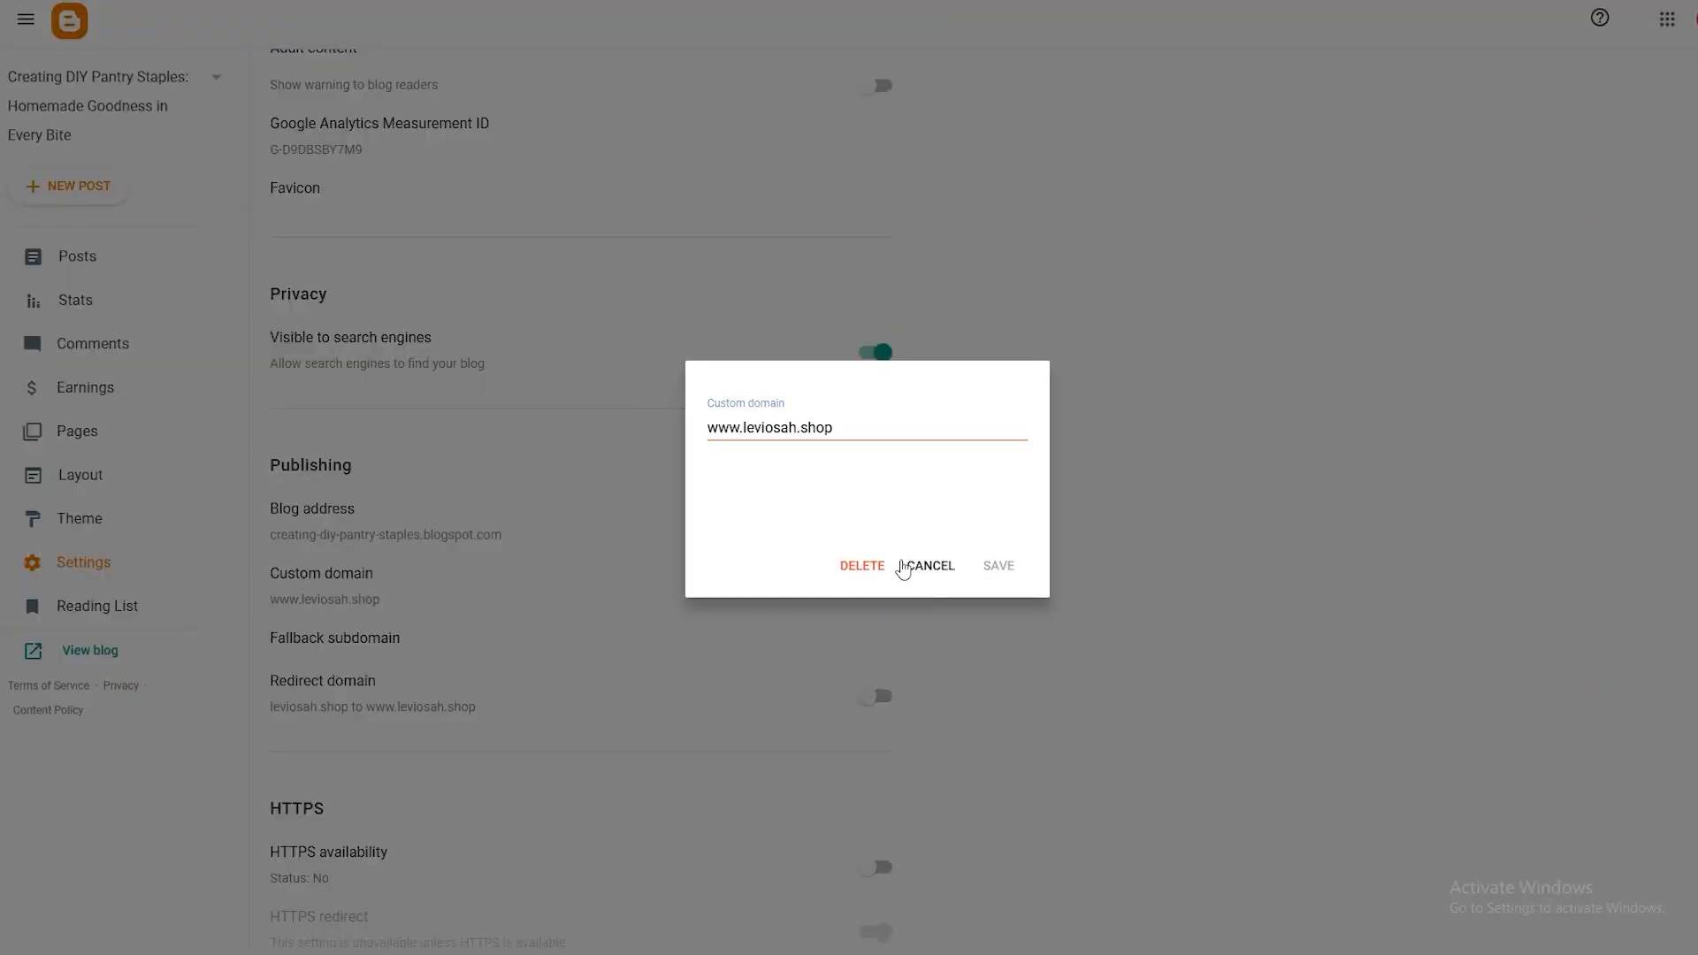
pyautogui.click(931, 566)
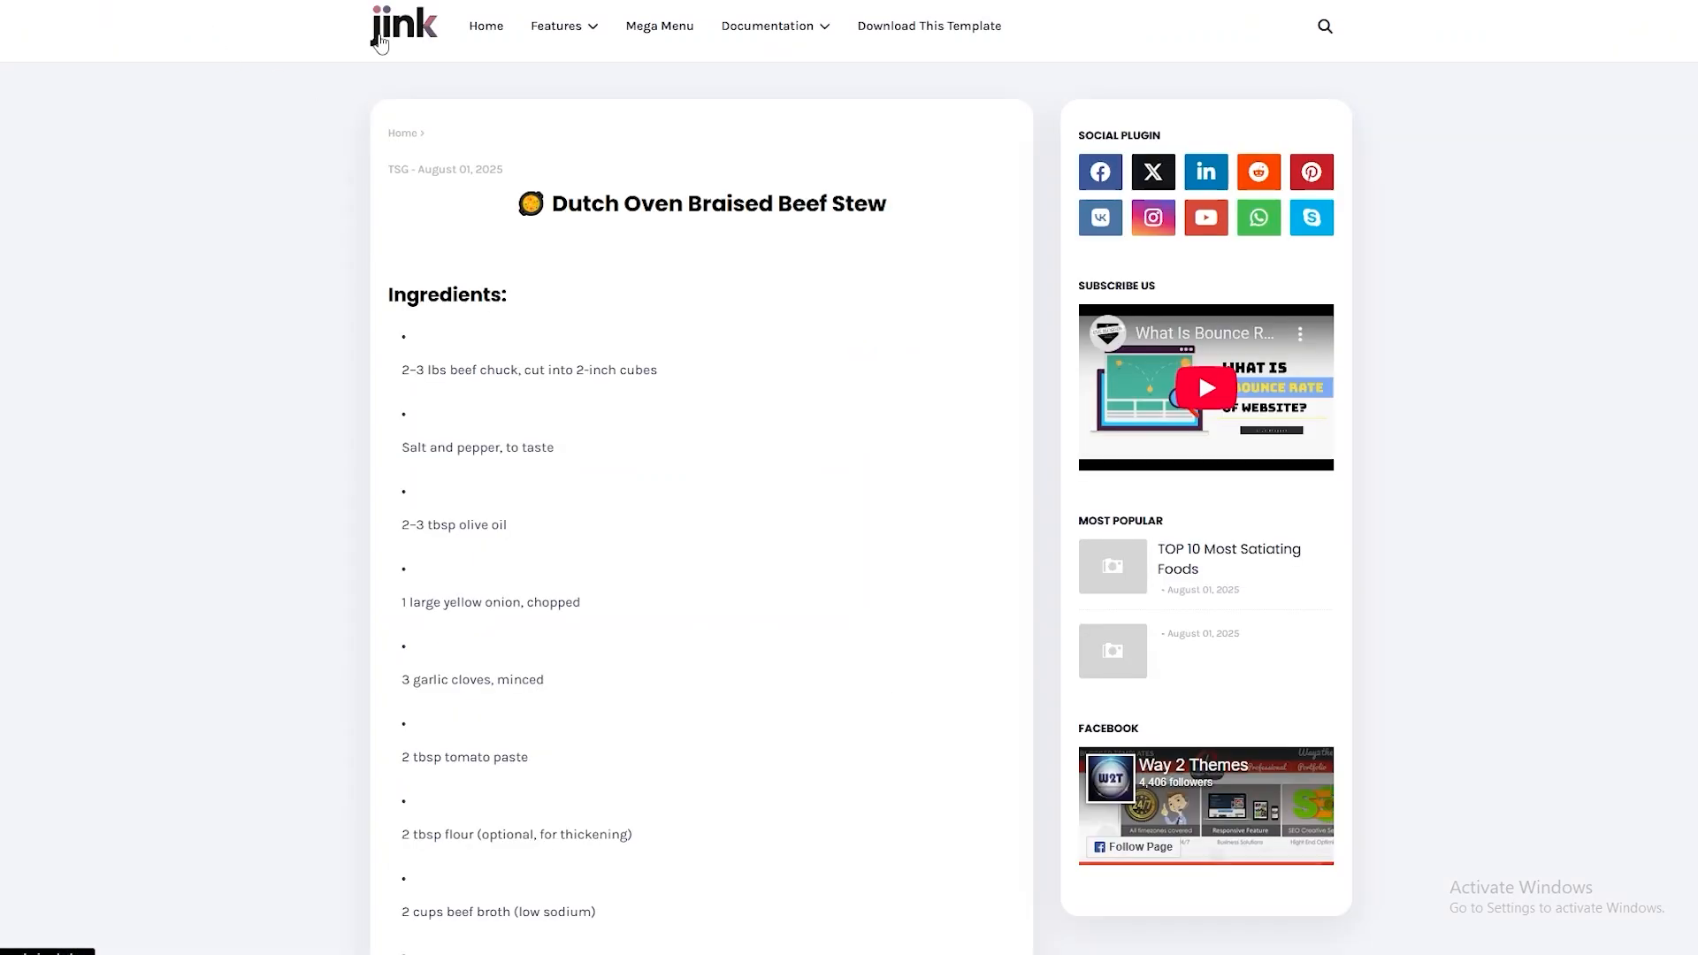
# Step: Go to the live blog's home page from the beef stew post and look over its list of posts
pyautogui.click(379, 42)
pyautogui.scroll(-1, 792, 682)
pyautogui.scroll(1, 812, 665)
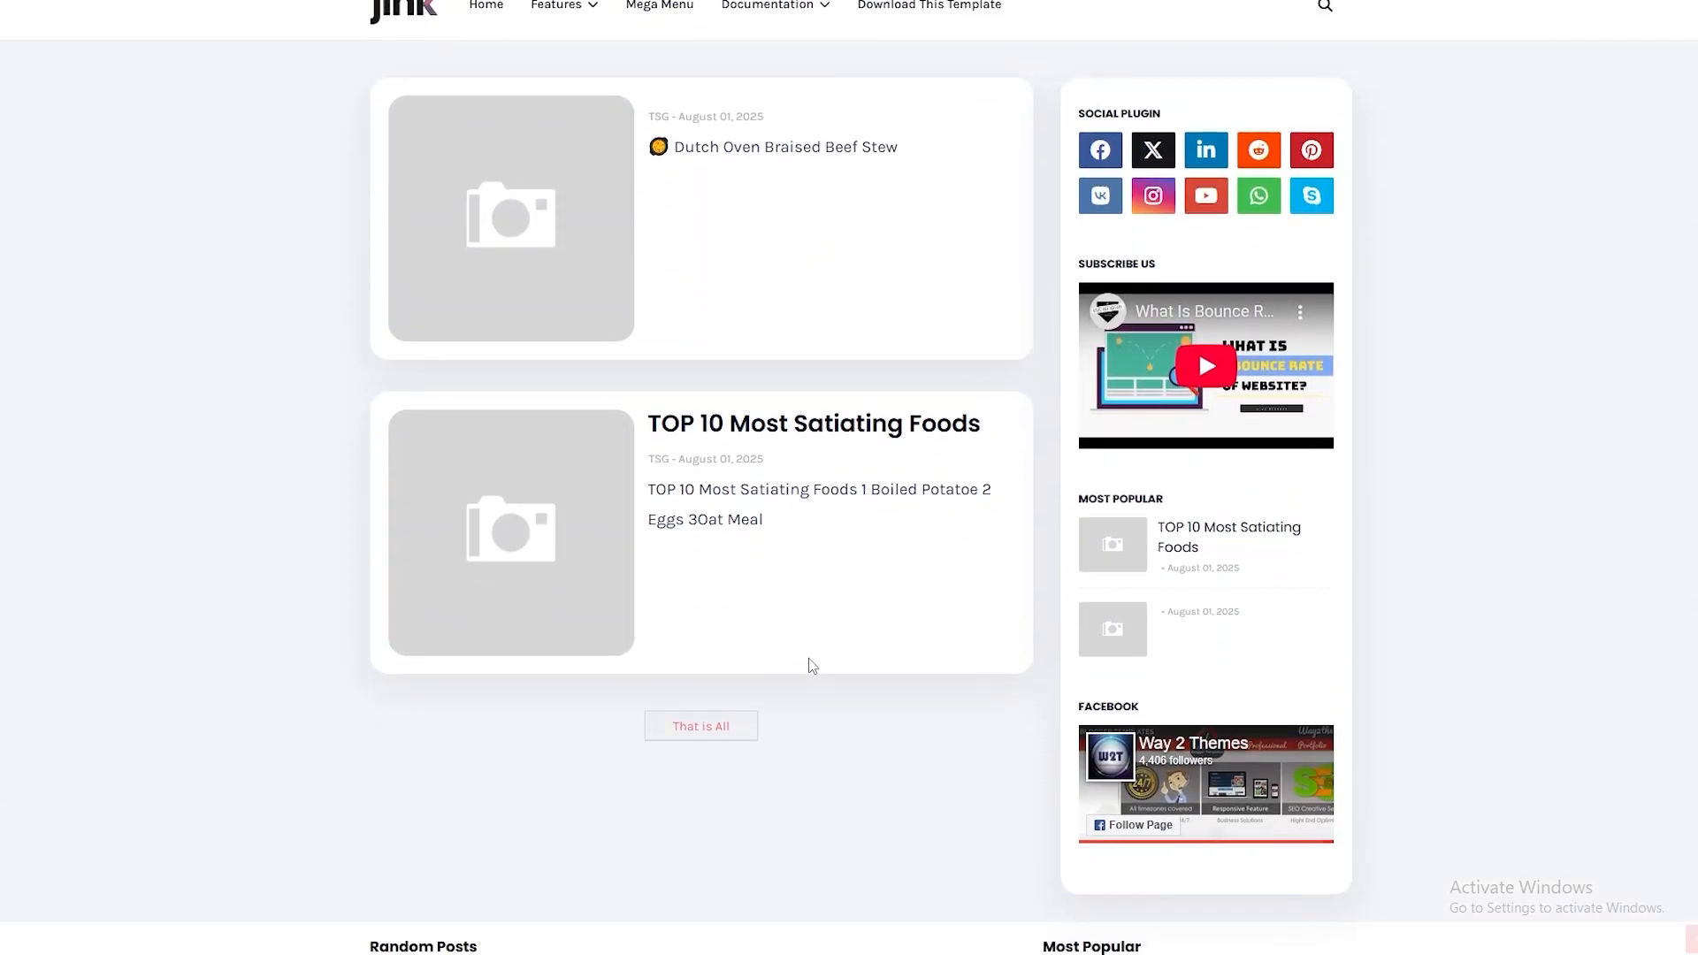
pyautogui.scroll(-2, 812, 665)
pyautogui.scroll(3, 808, 664)
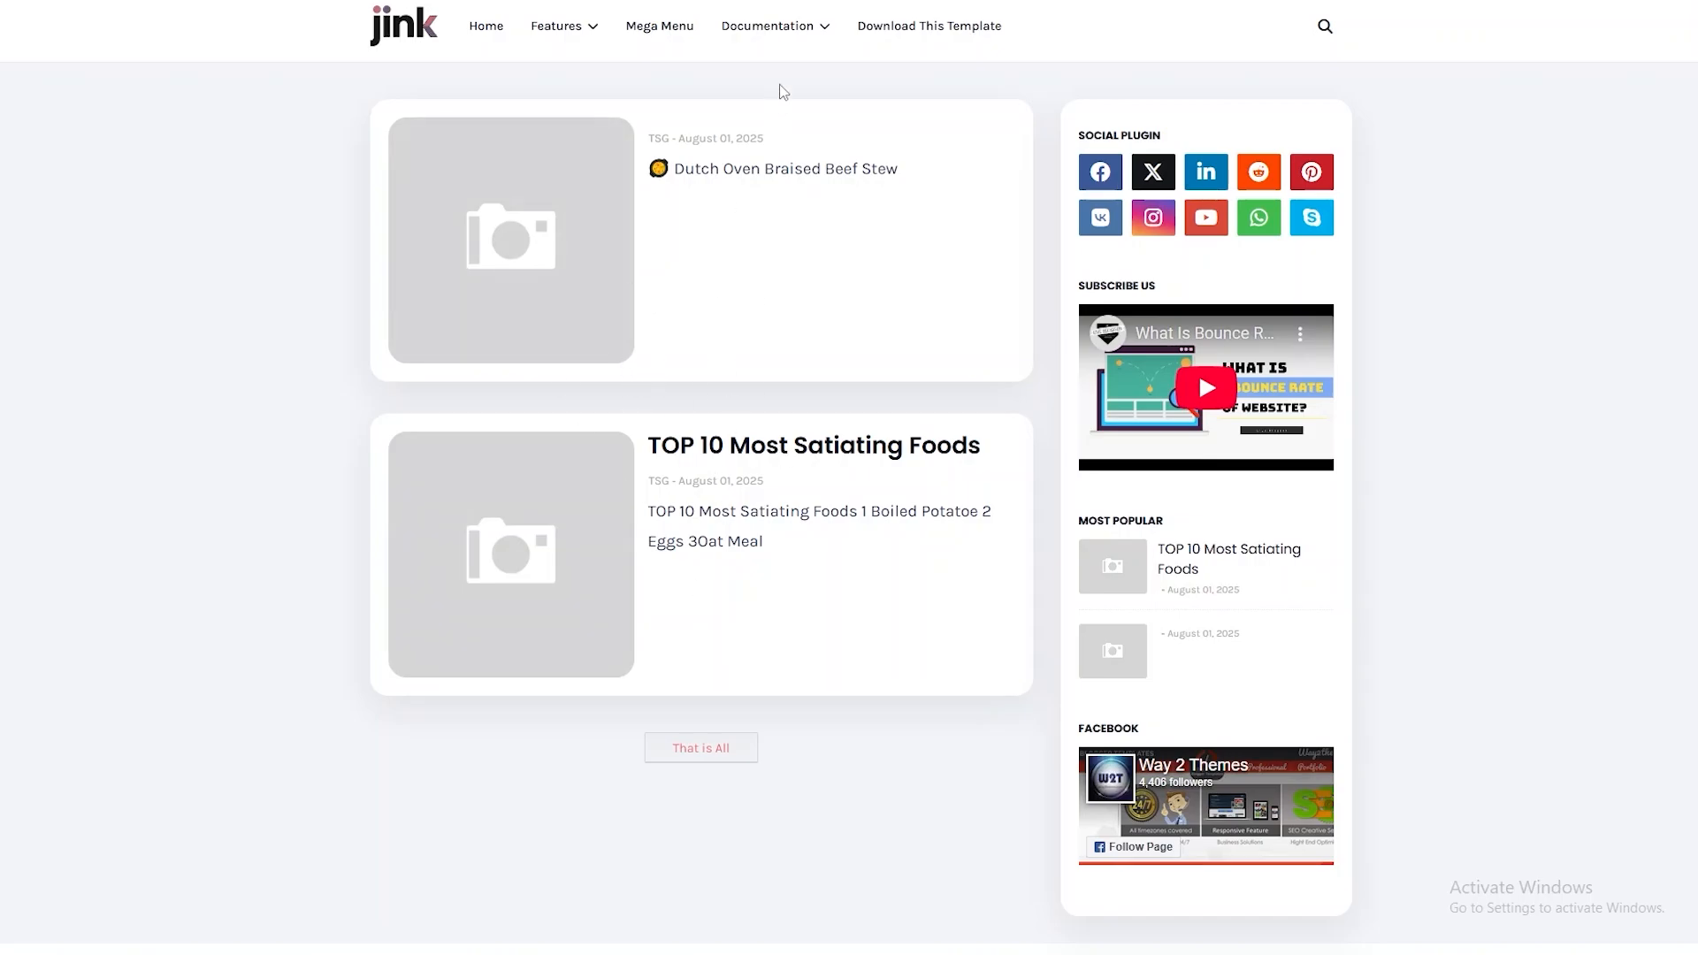
# Step: Open the "TOP 10 Most Satiating Foods" post on the live blog and check how its page looks
pyautogui.click(549, 604)
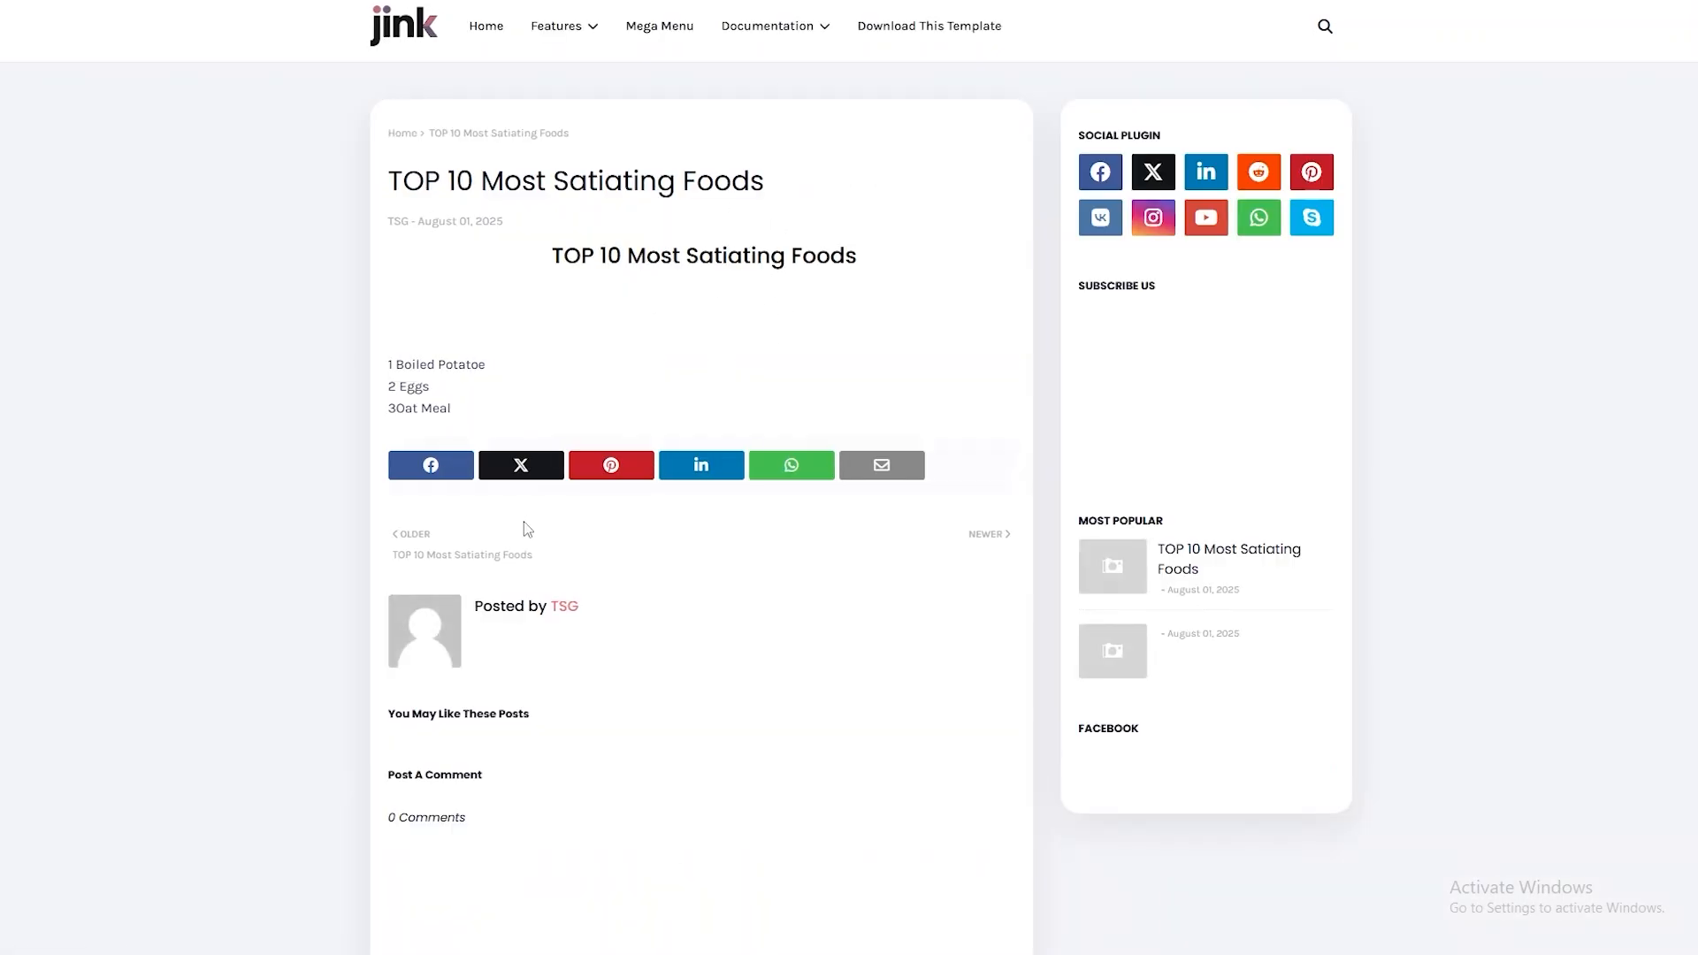
pyautogui.scroll(-2, 849, 576)
pyautogui.scroll(2, 849, 576)
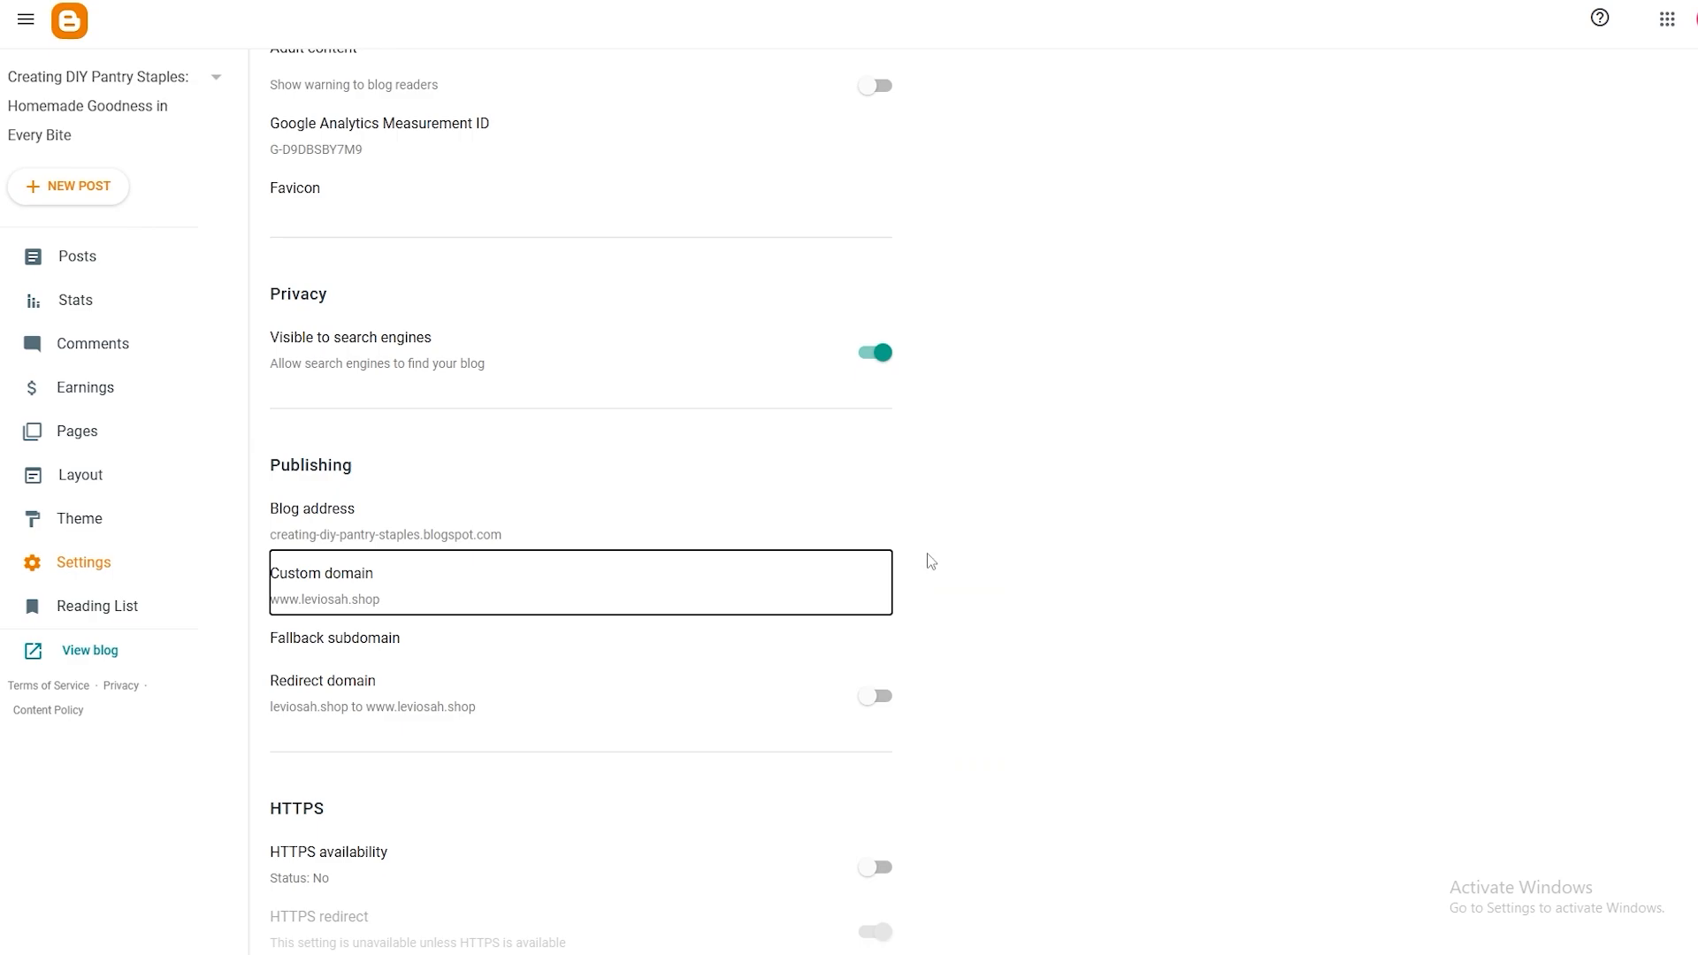